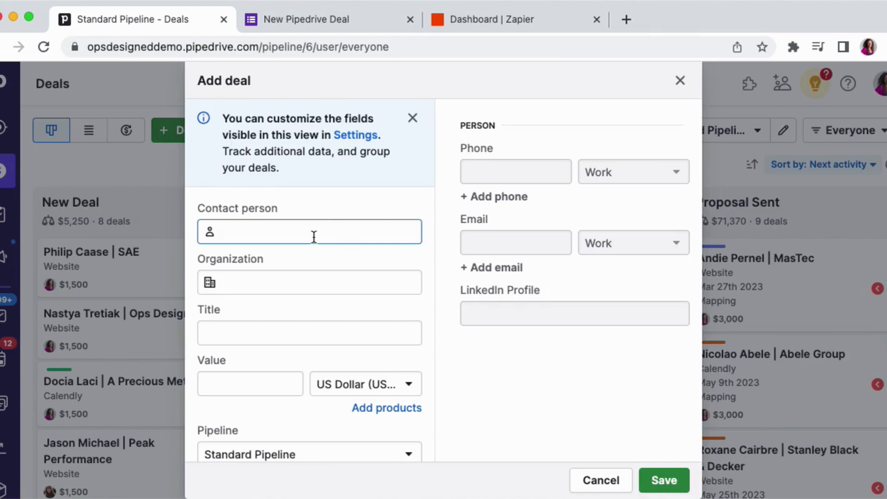
- Review the fields of the Add deal form, scrolling through the contact, title, pipeline and custom fields
scroll(313, 235, "down", 1)
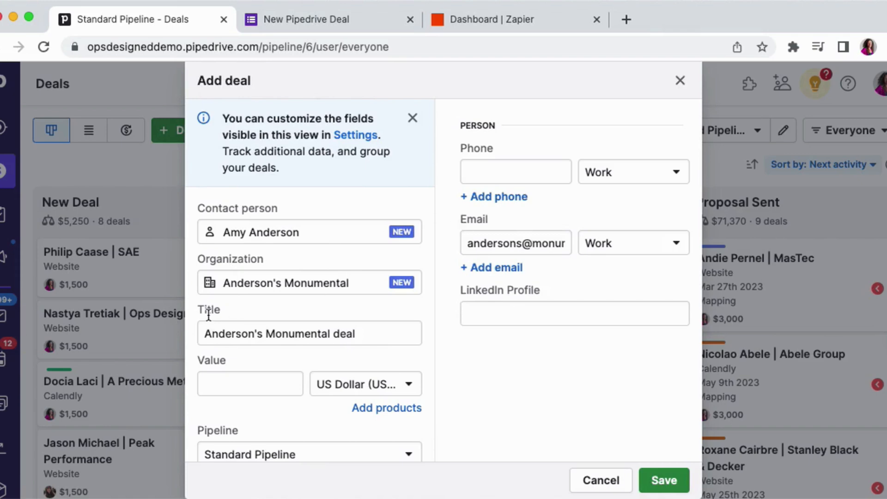
scroll(221, 308, "down", 3)
scroll(238, 301, "down", 10)
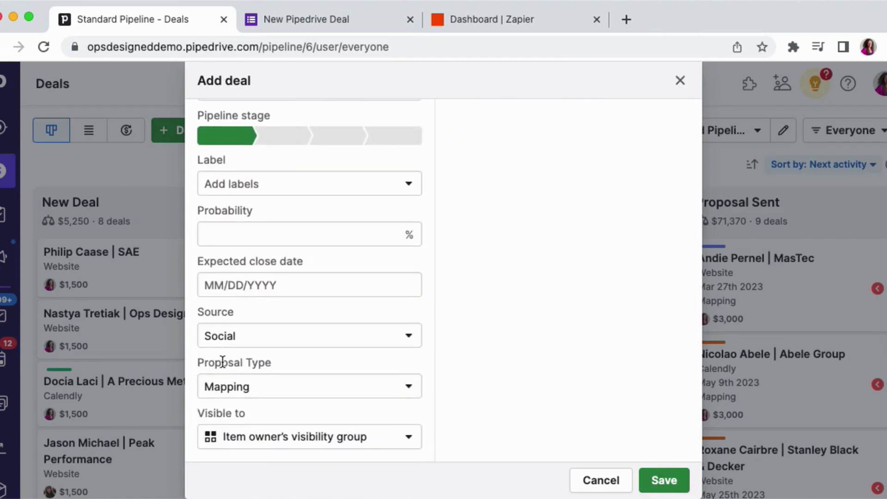
scroll(223, 362, "up", 3)
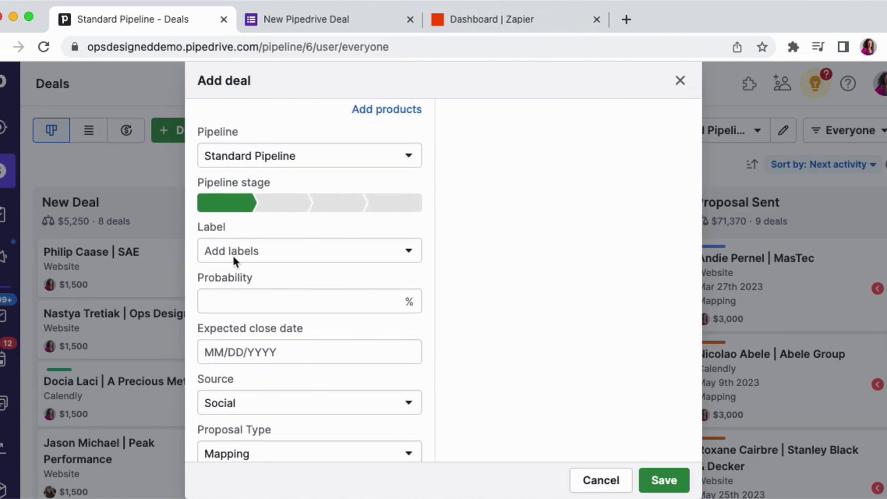
scroll(233, 257, "up", 1)
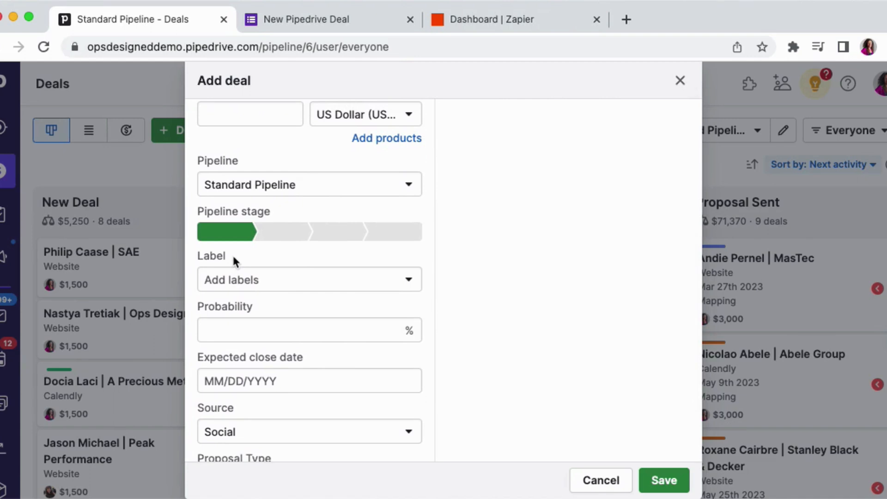
scroll(232, 258, "up", 4)
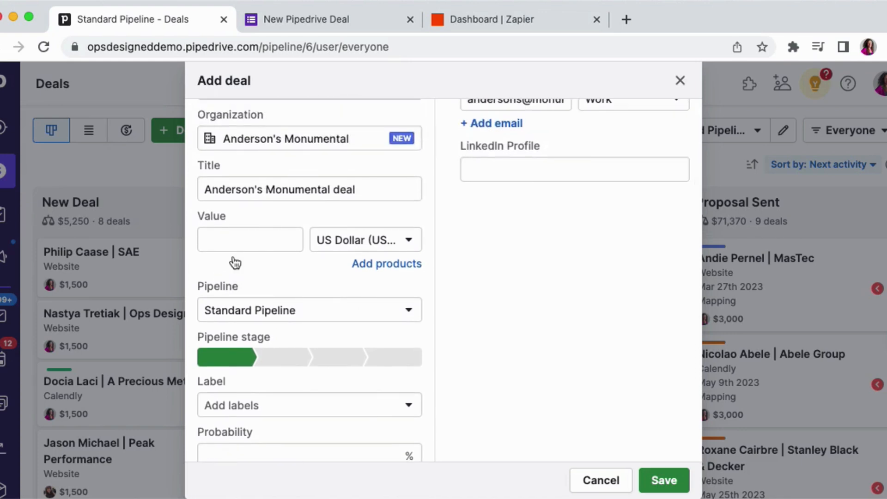
scroll(234, 262, "up", 3)
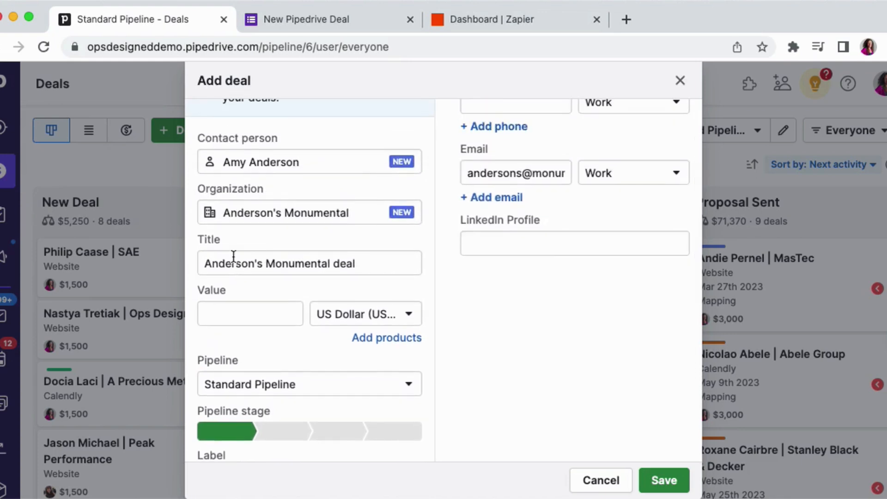
double_click(250, 258)
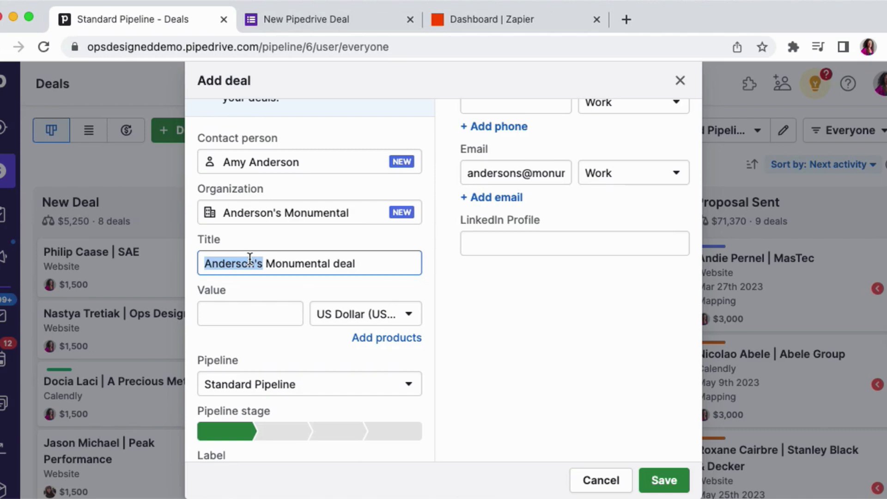
scroll(249, 259, "down", 1)
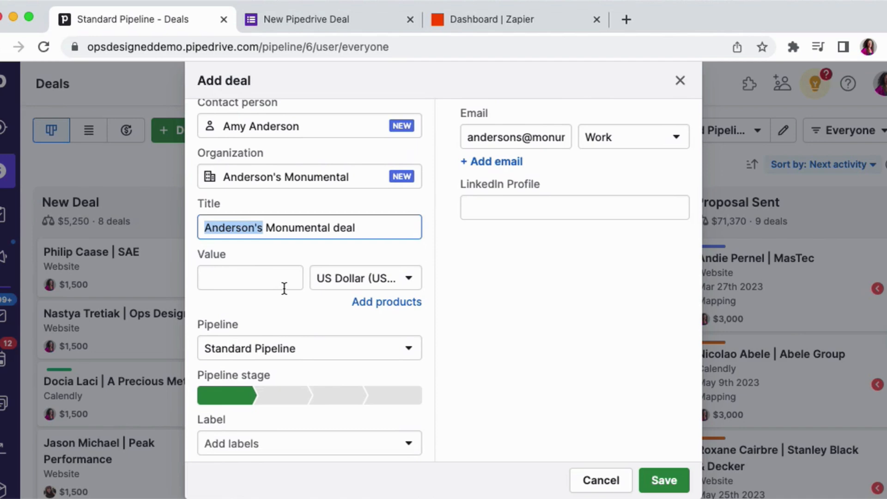
scroll(284, 288, "down", 5)
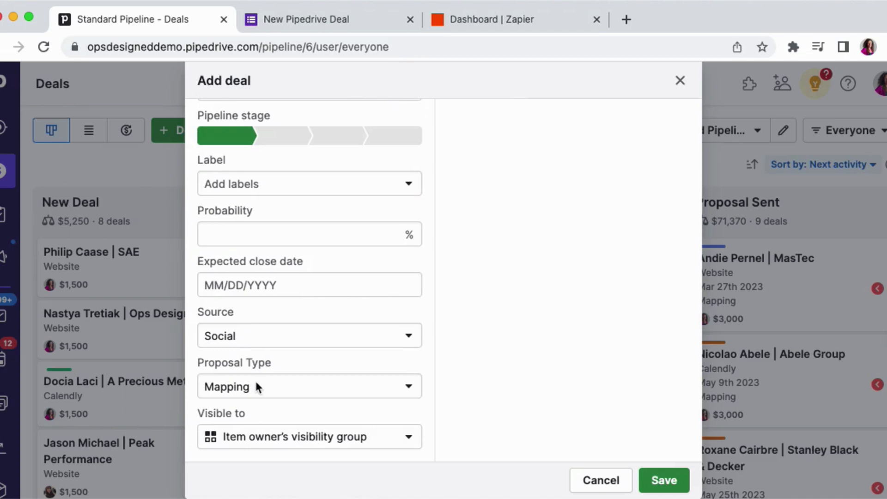
scroll(257, 386, "up", 2)
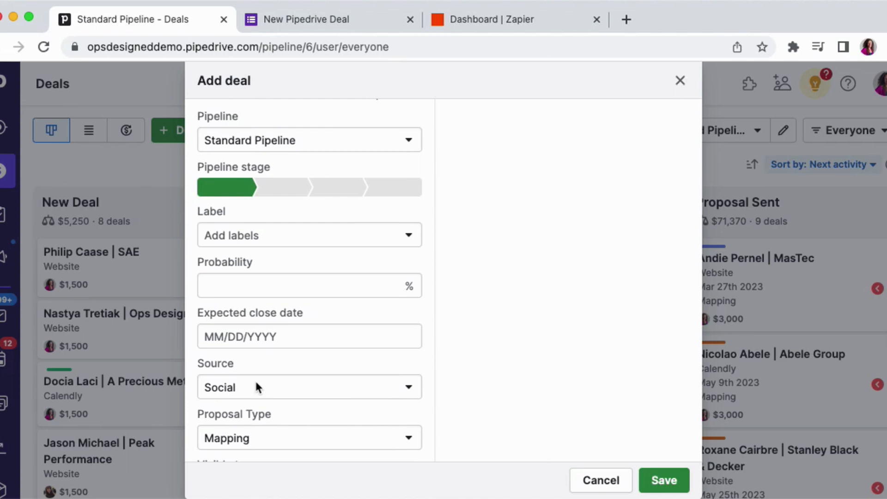
scroll(257, 386, "up", 10)
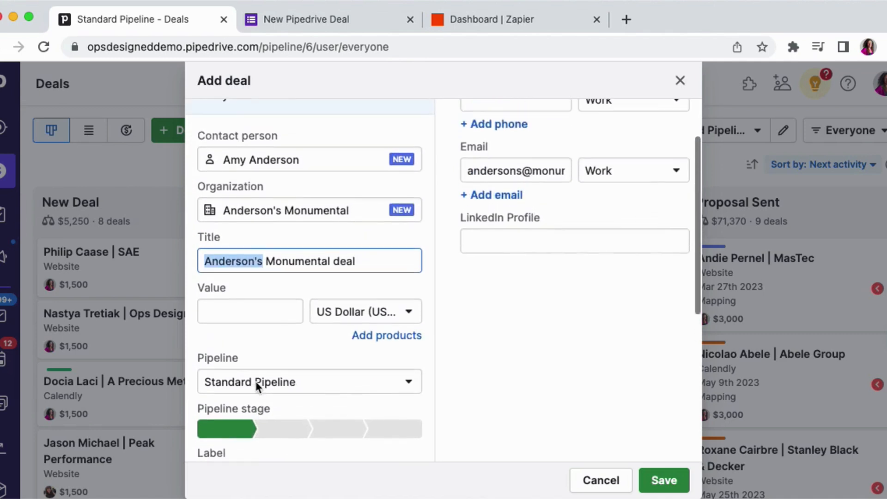
- Replace the deal title with the contact person's name followed by a " |" separator
left_click(266, 161)
key("ctrl+c")
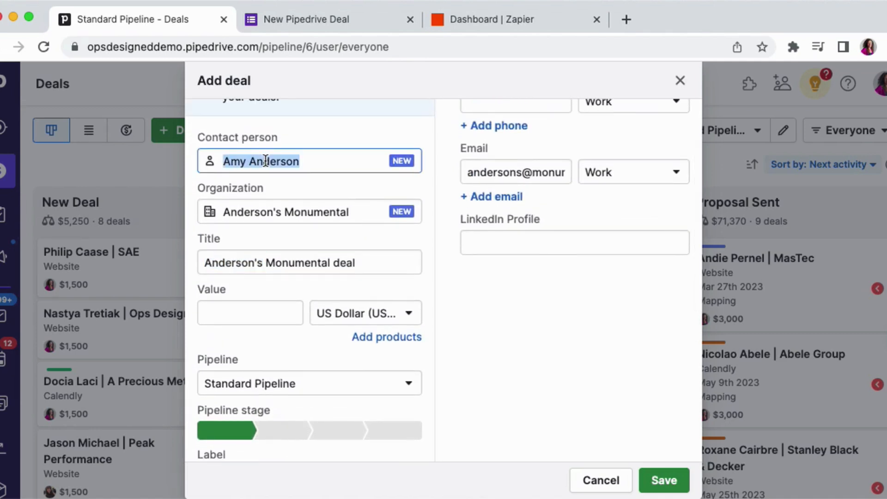
left_click(247, 263)
key("ctrl+a")
key("ctrl+v")
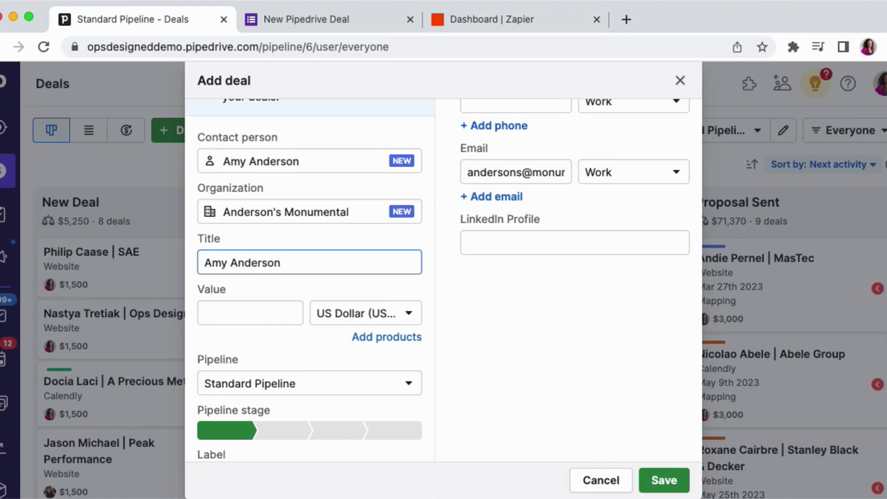
type("|")
- Append the organization name Anderson's Monumental to the deal title
triple_click(293, 211)
key("super+c")
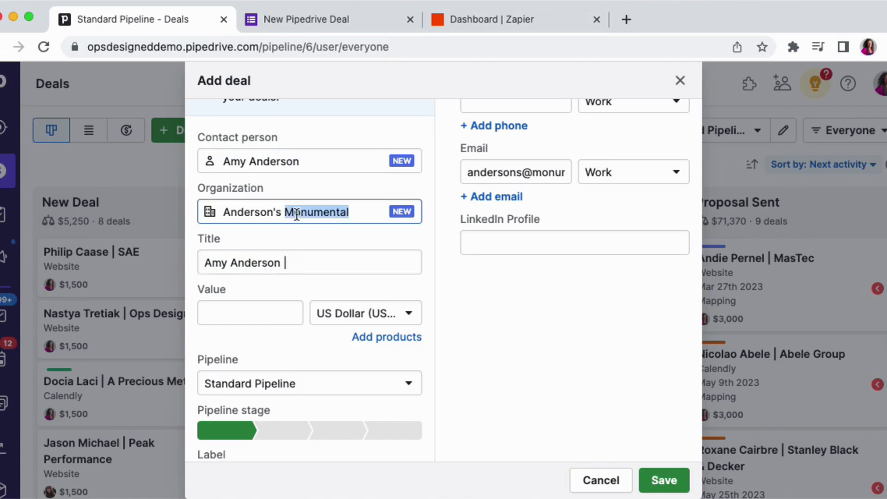
left_click(314, 262)
key("super+v")
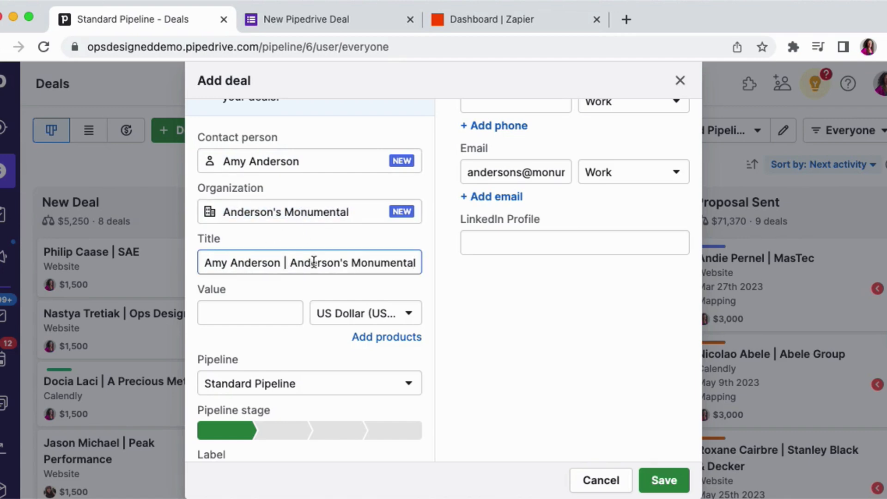
key("super+backslash")
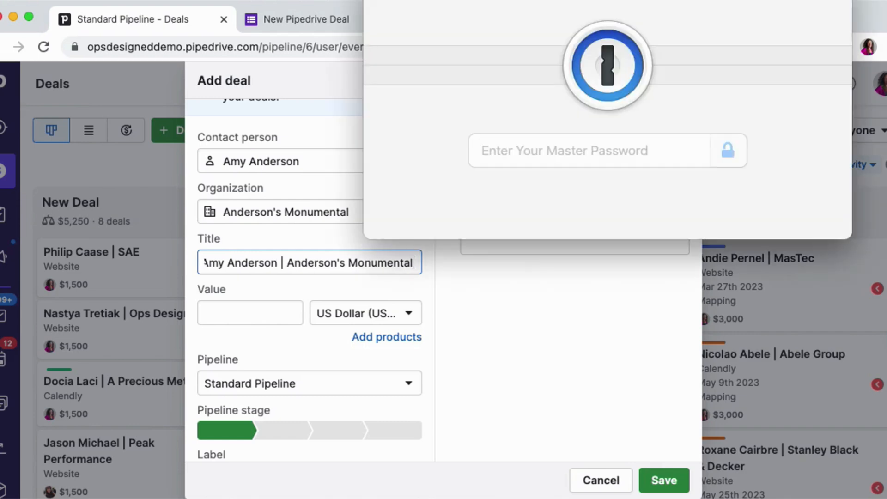
key("Escape")
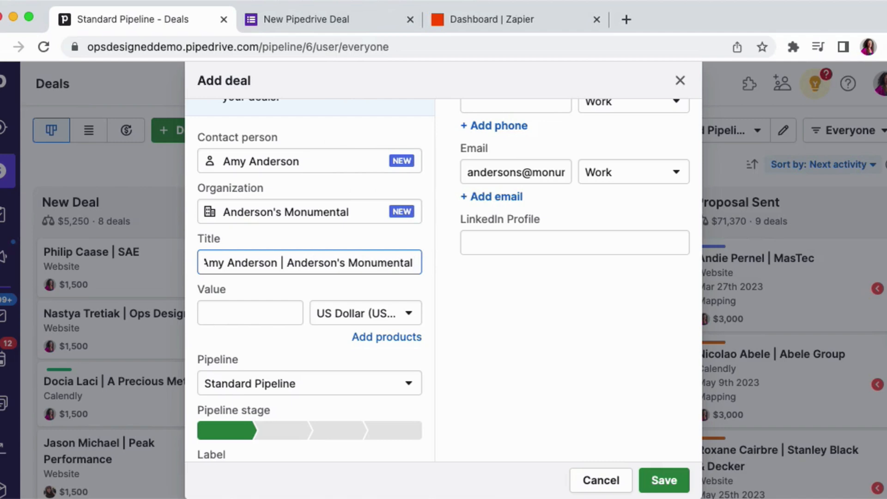
- Append " | Mapping" to the end of the deal title
scroll(283, 293, "down", 10)
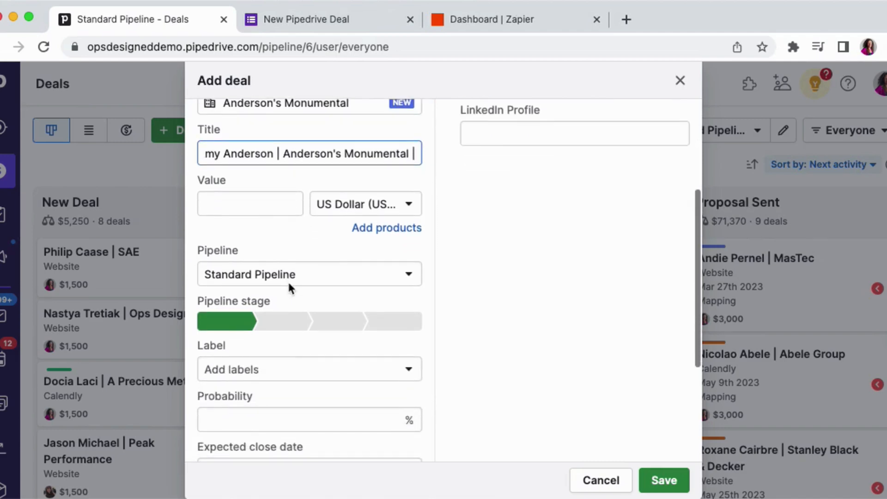
type("|")
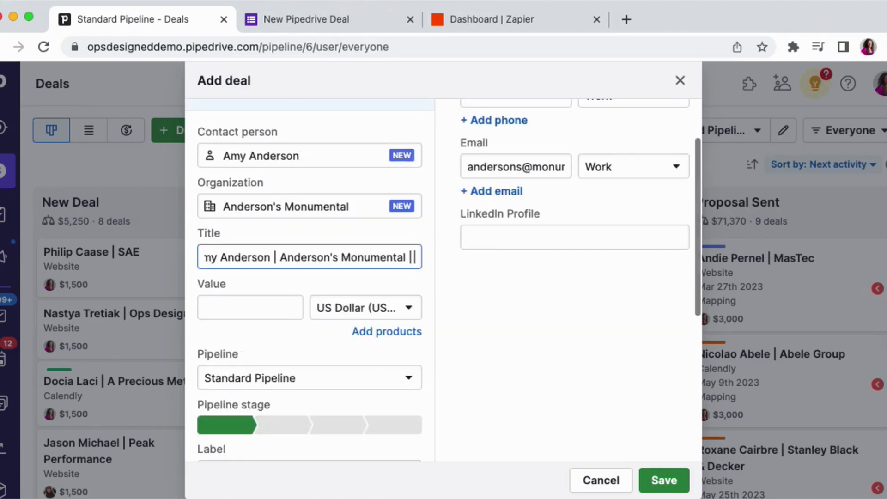
type(" Mapping")
left_click(371, 293)
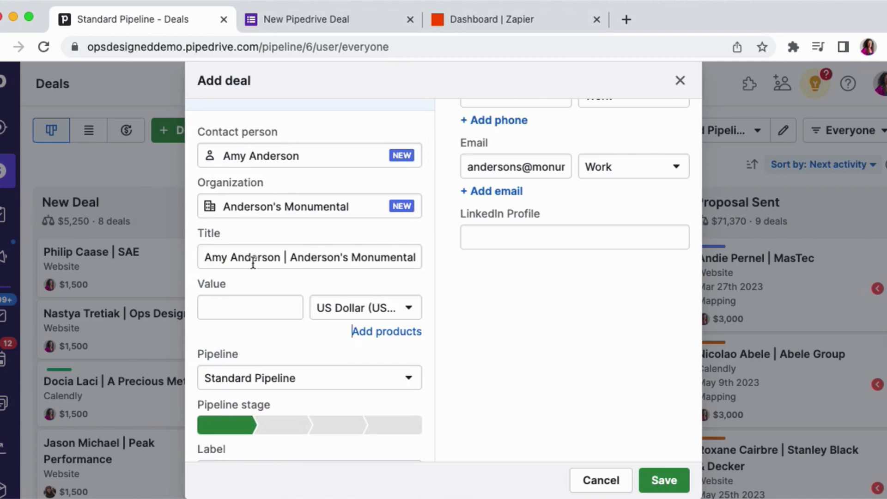
- Set the deal value to 8500
scroll(254, 262, "down", 1)
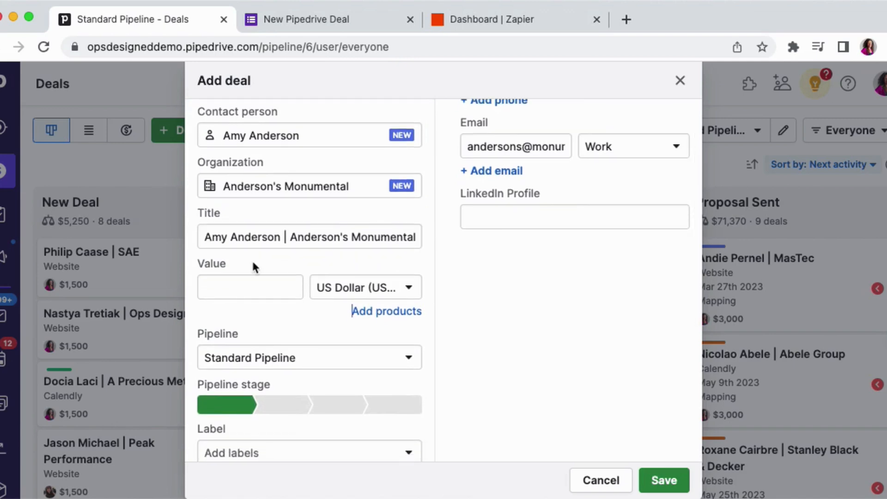
left_click(244, 281)
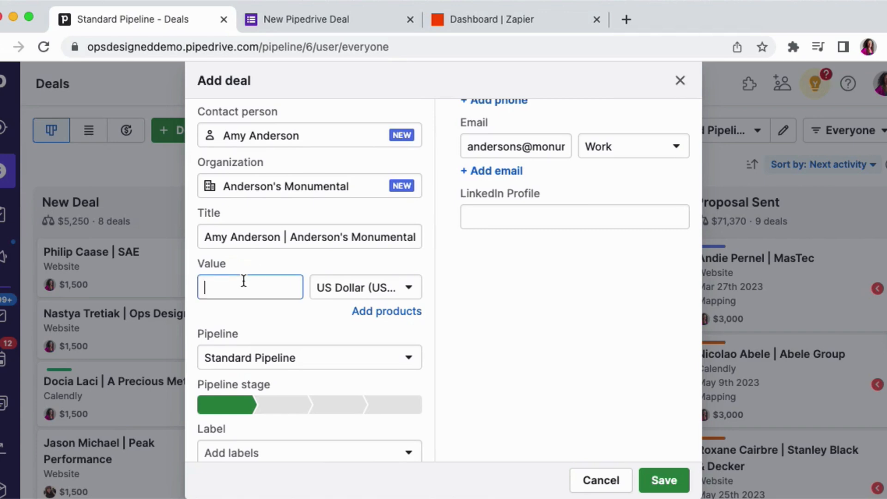
type("8500")
left_click(265, 259)
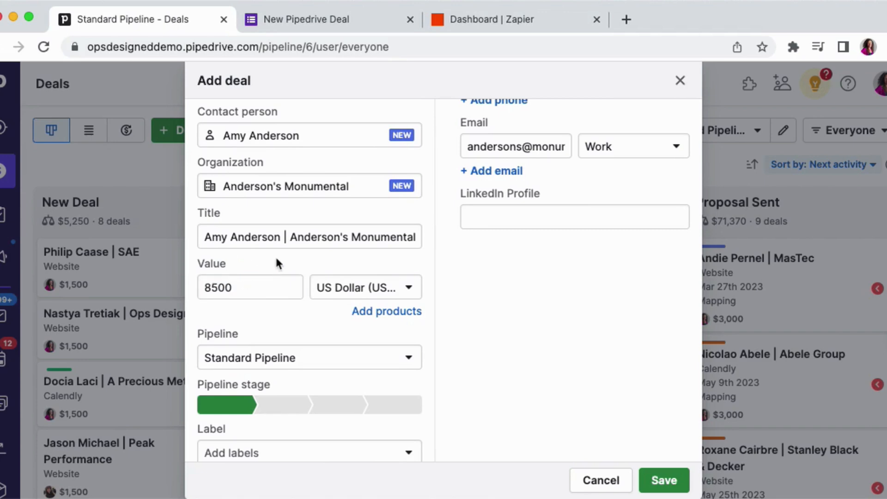
- Review the Proposal Type and Pipeline options without changing either selection
scroll(276, 256, "down", 5)
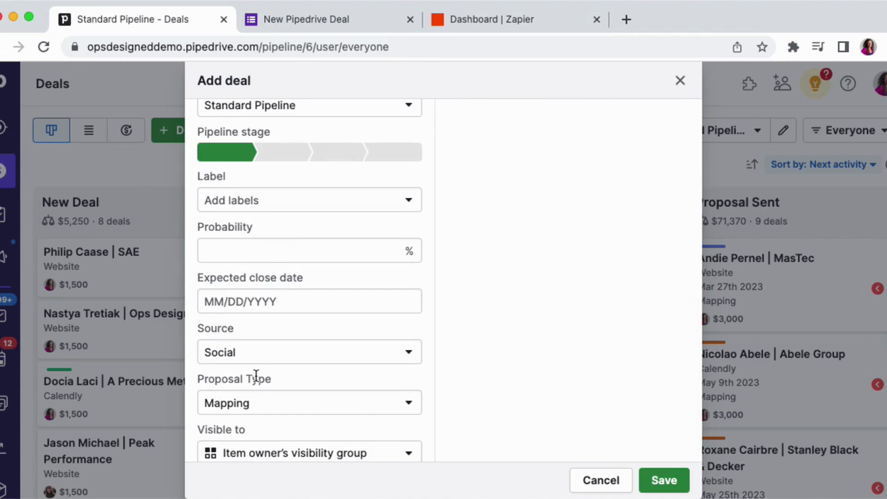
scroll(256, 375, "down", 1)
left_click(256, 384)
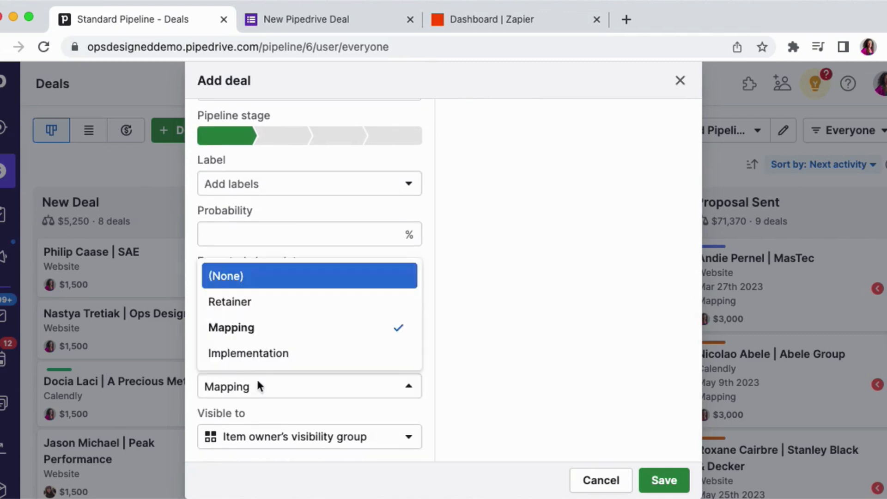
left_click(485, 214)
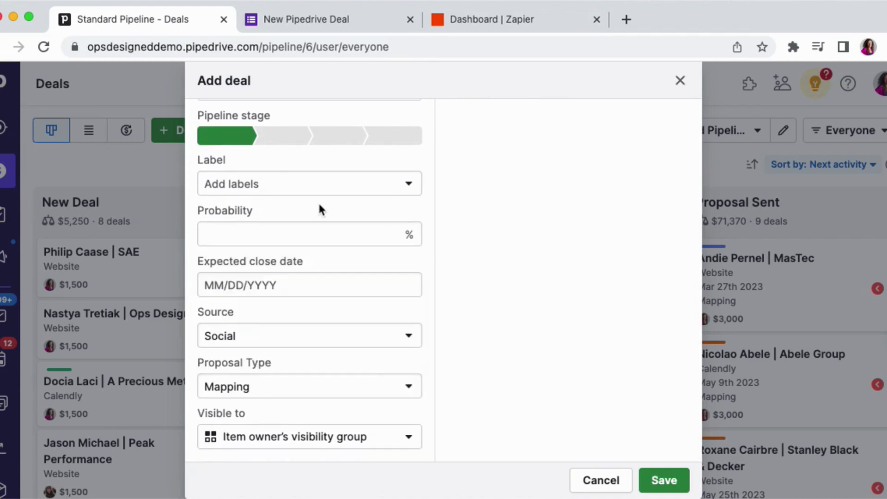
scroll(318, 202, "up", 4)
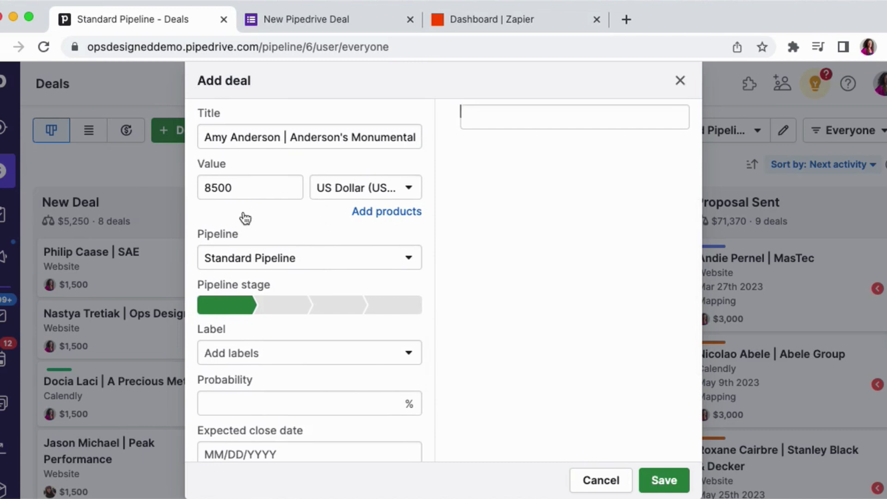
left_click(231, 262)
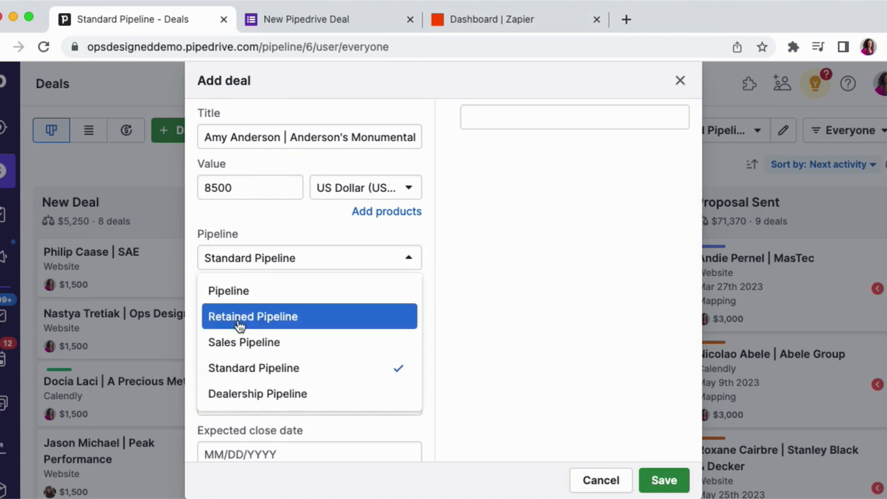
left_click(466, 245)
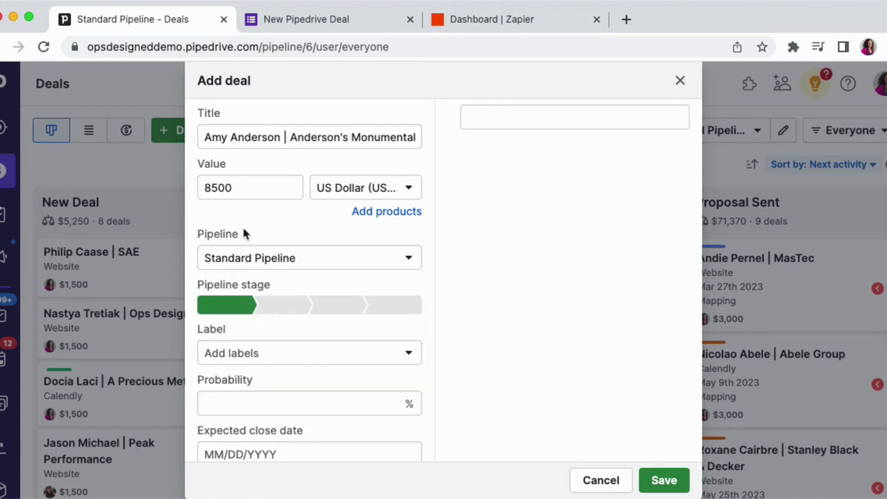
- Save the new deal
scroll(242, 226, "up", 1)
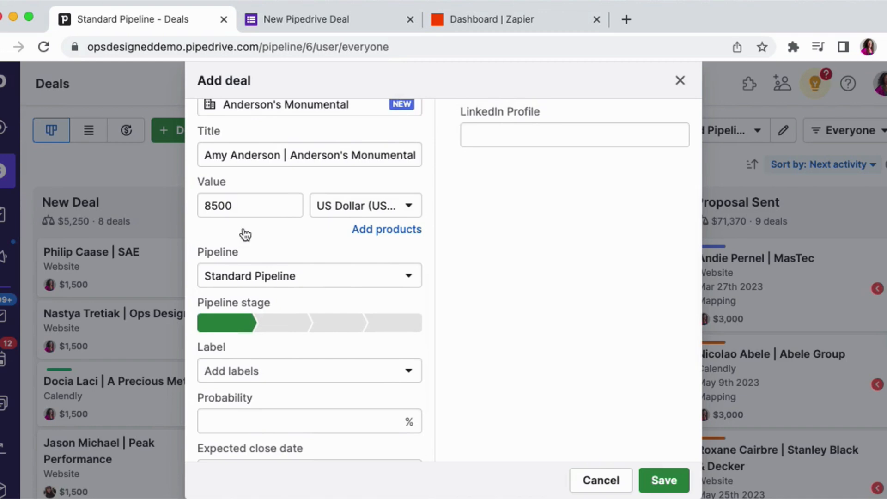
scroll(245, 235, "up", 3)
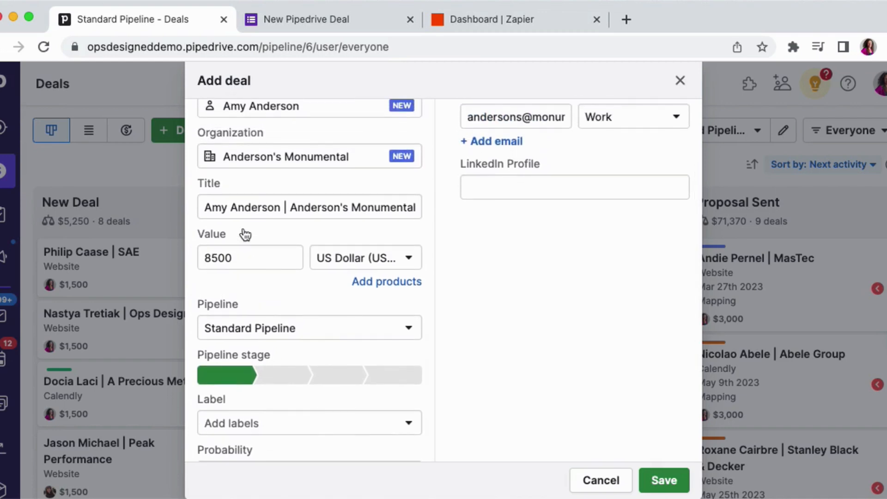
left_click(664, 480)
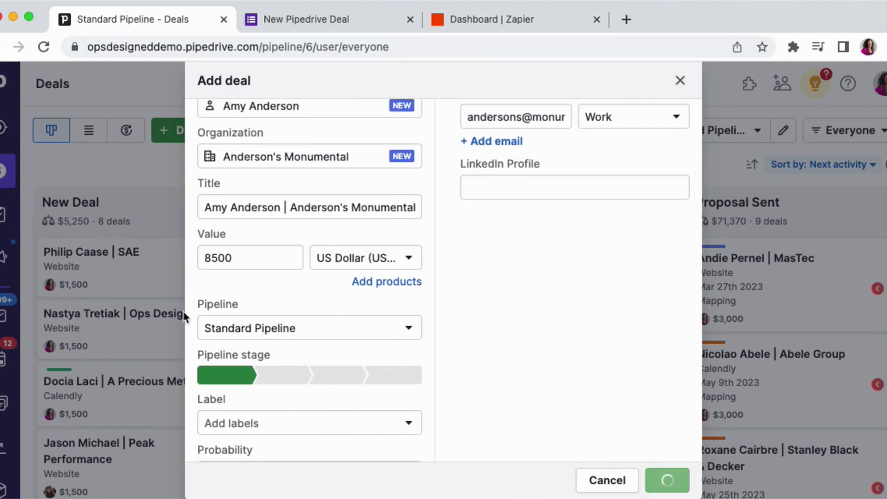
scroll(216, 236, "down", 1)
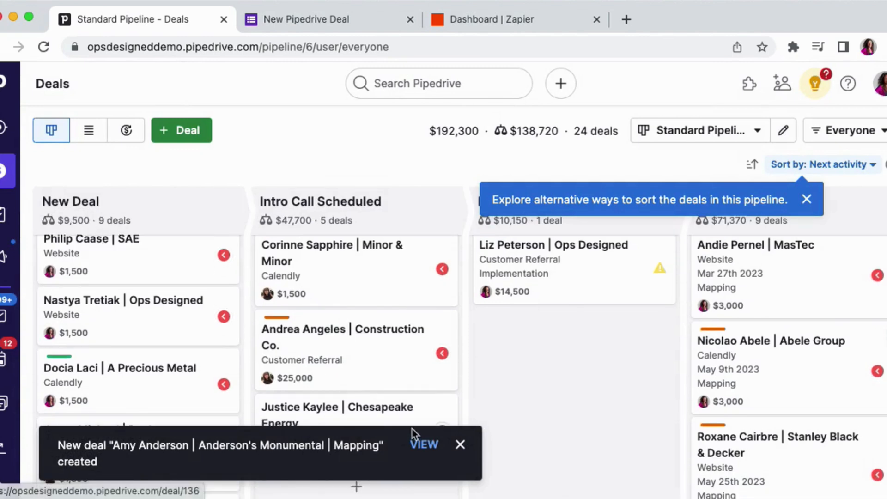
- Open the newly created deal's page and review its summary and details
left_click(412, 441)
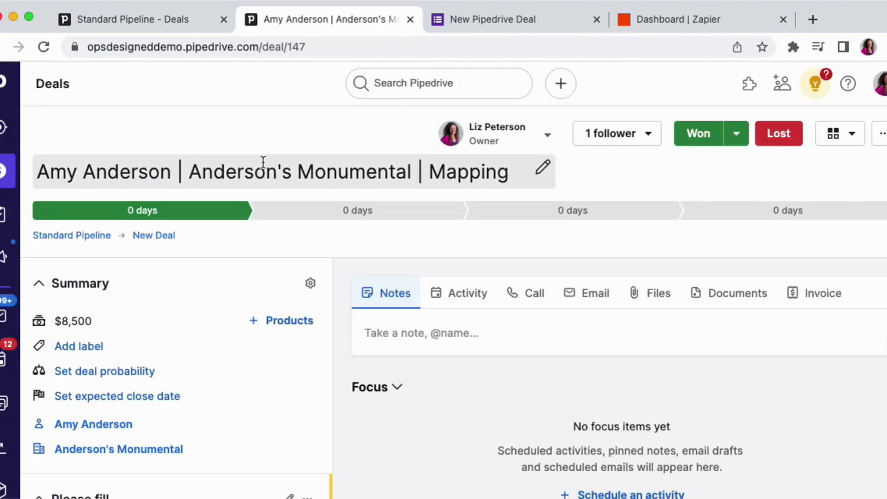
scroll(68, 319, "down", 10)
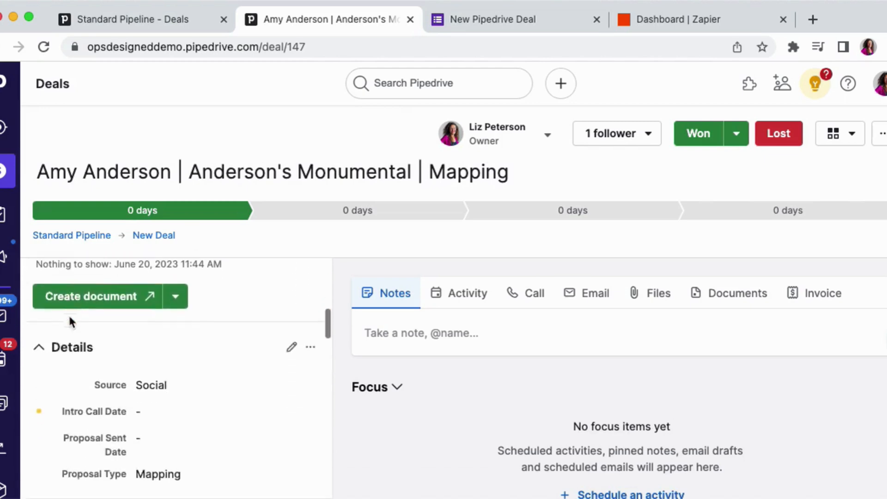
- Switch to the New Pipedrive Deal form and review its questions
scroll(68, 314, "down", 3)
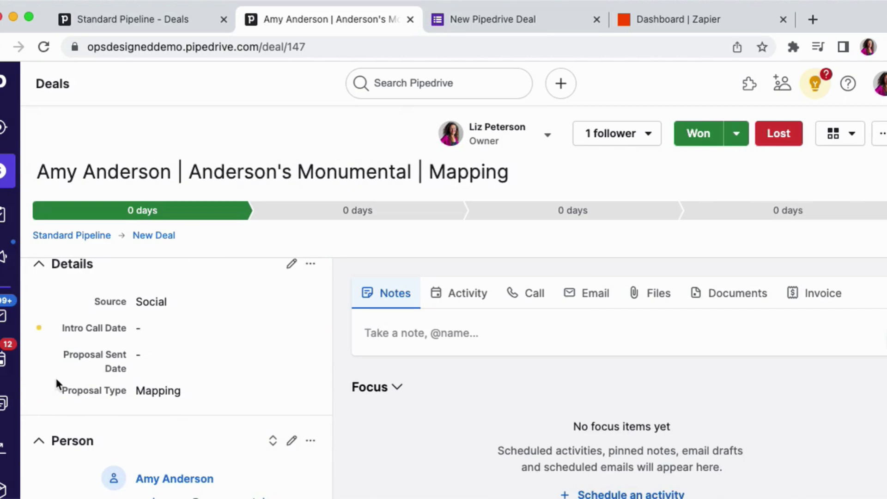
scroll(56, 384, "up", 5)
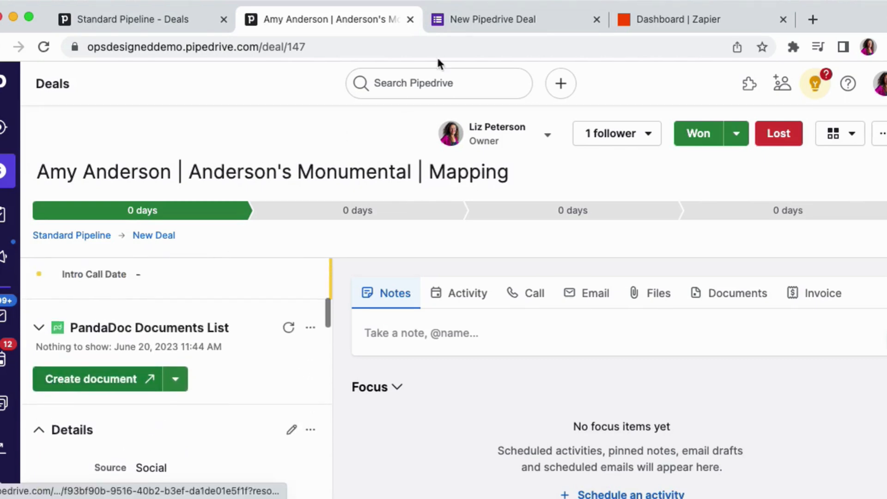
left_click(467, 25)
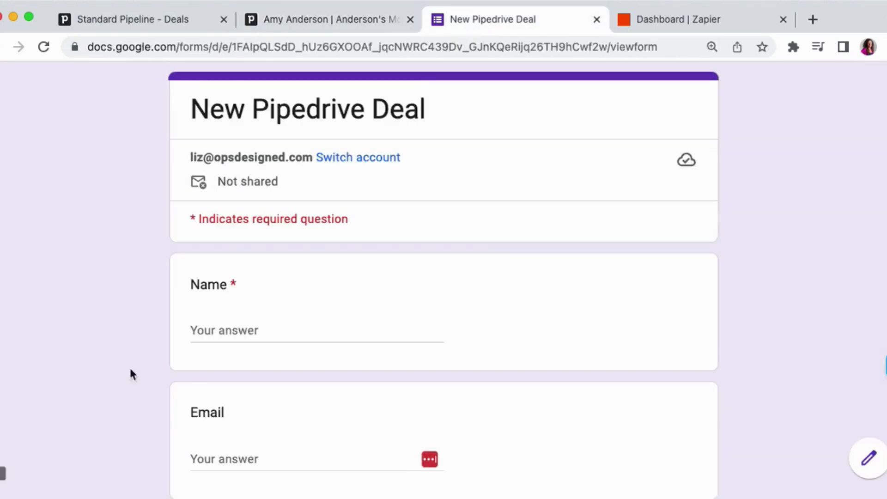
scroll(130, 329, "down", 5)
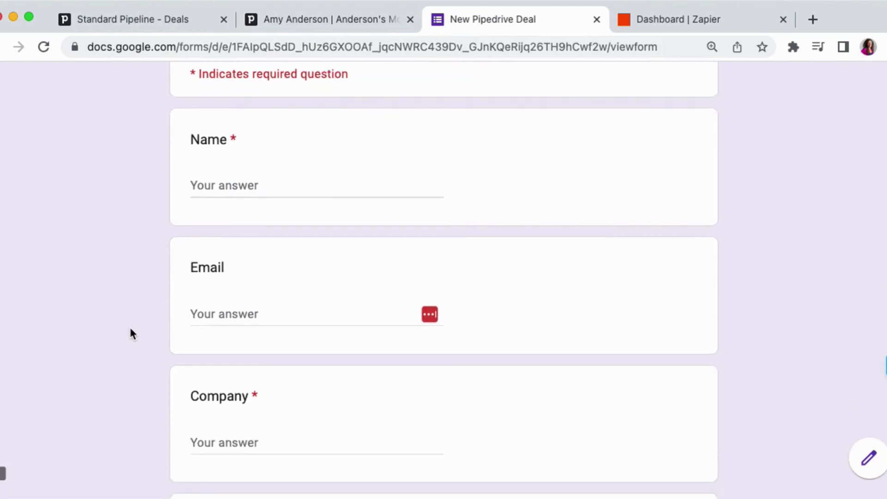
scroll(130, 334, "down", 2)
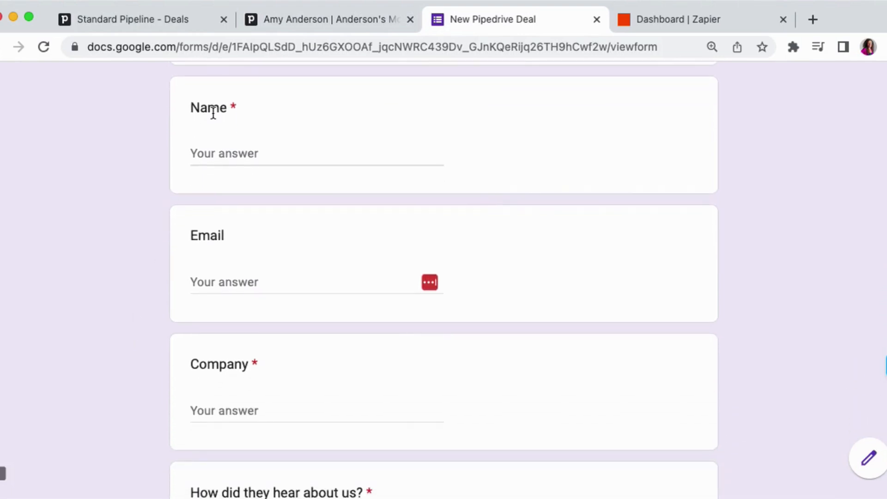
scroll(148, 365, "down", 4)
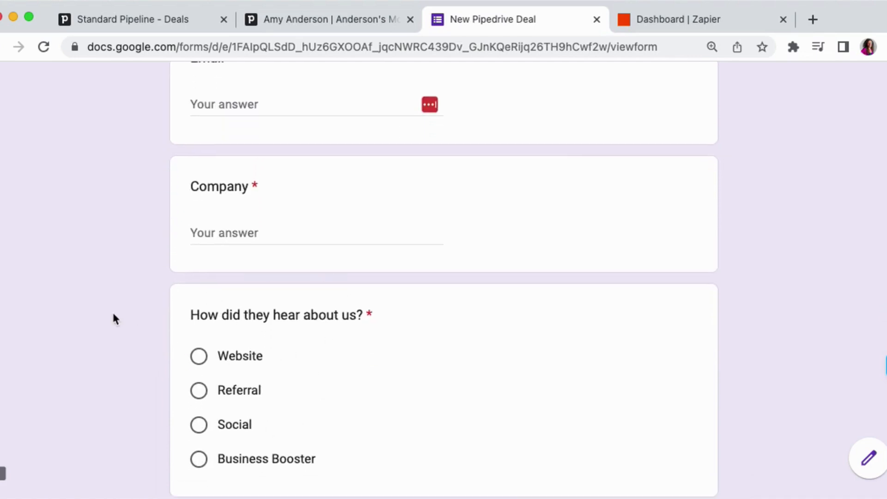
scroll(114, 315, "down", 2)
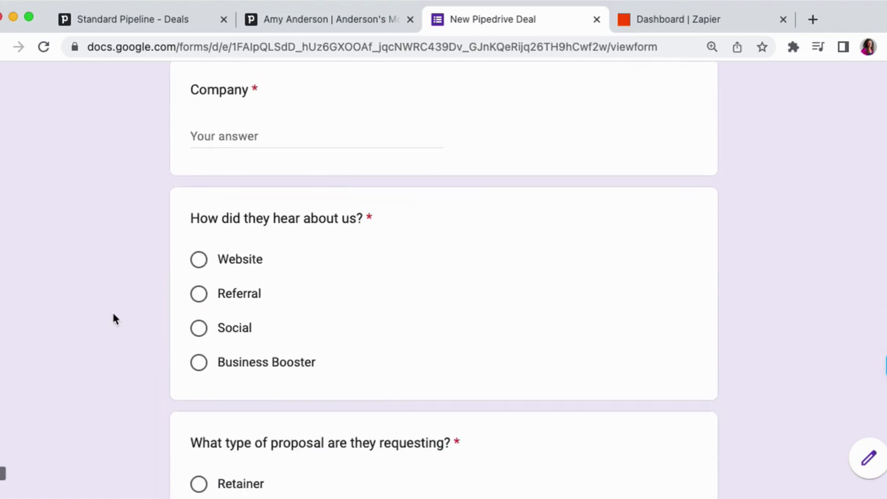
scroll(114, 318, "down", 3)
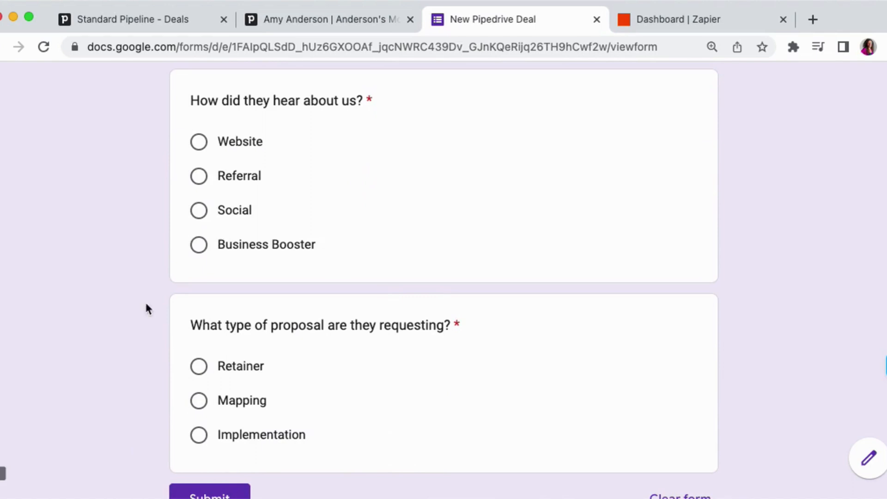
scroll(145, 300, "up", 12)
scroll(146, 301, "down", 5)
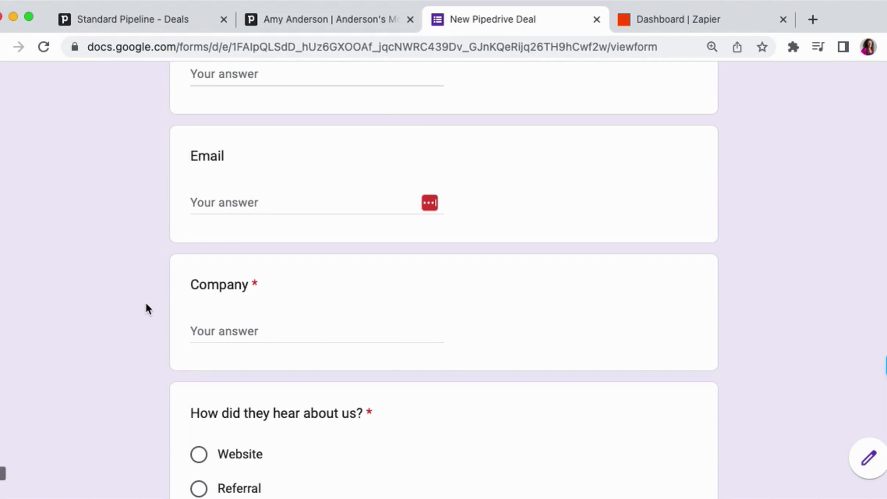
scroll(145, 305, "up", 1)
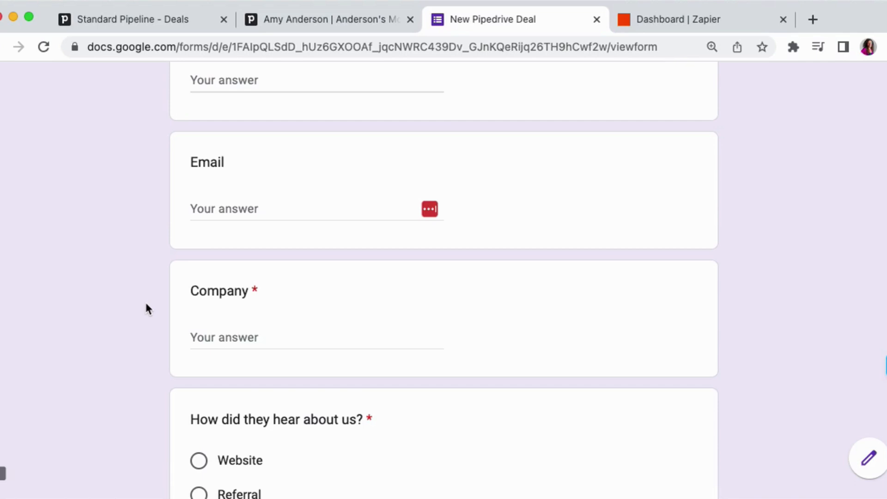
- Submit the completed form response for Anderson's Monumental, with source Social and proposal type Retainer
scroll(146, 305, "up", 2)
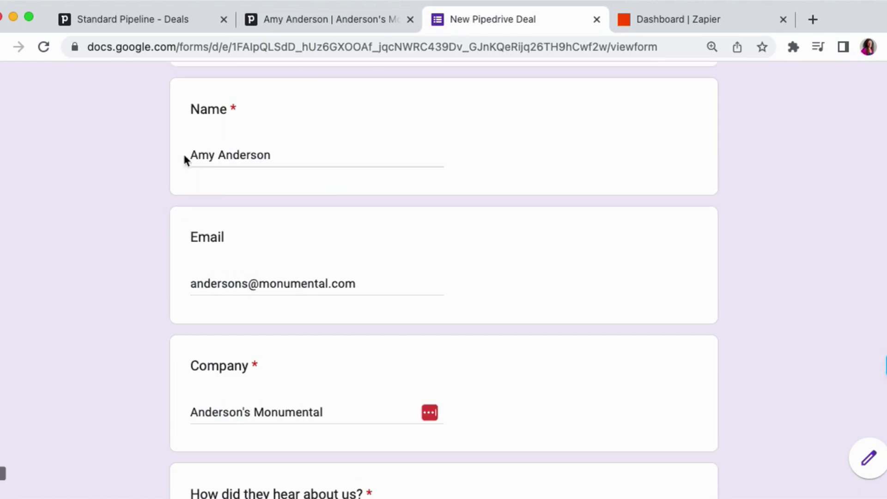
scroll(174, 244, "down", 6)
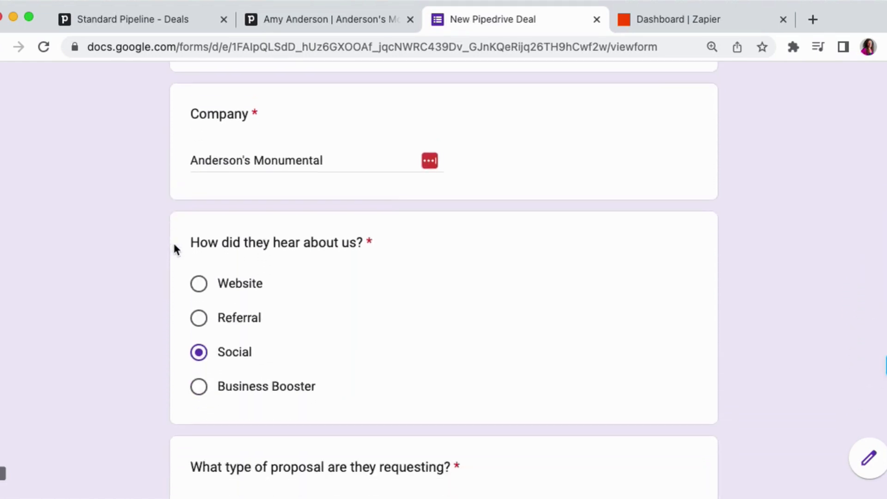
scroll(166, 328, "down", 3)
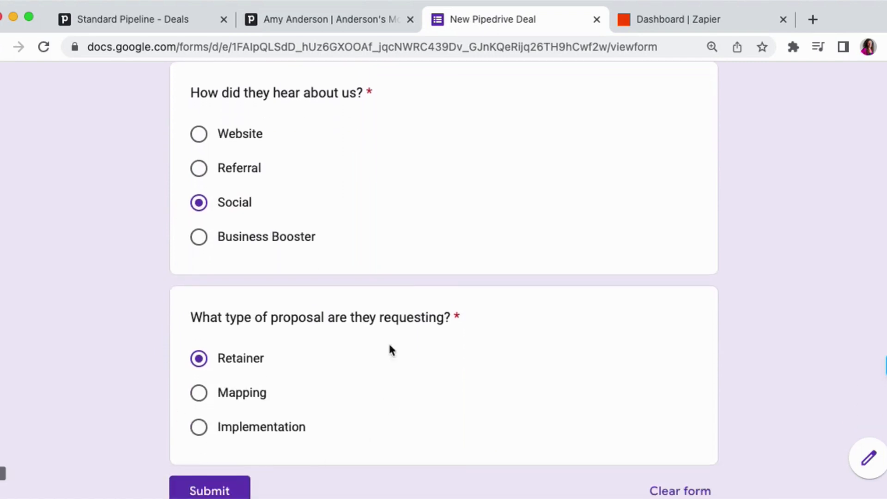
scroll(143, 384, "down", 2)
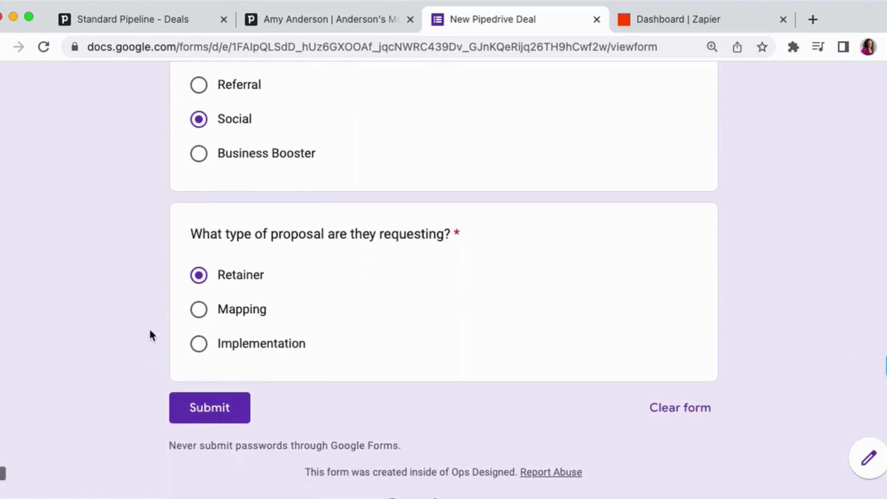
left_click(227, 411)
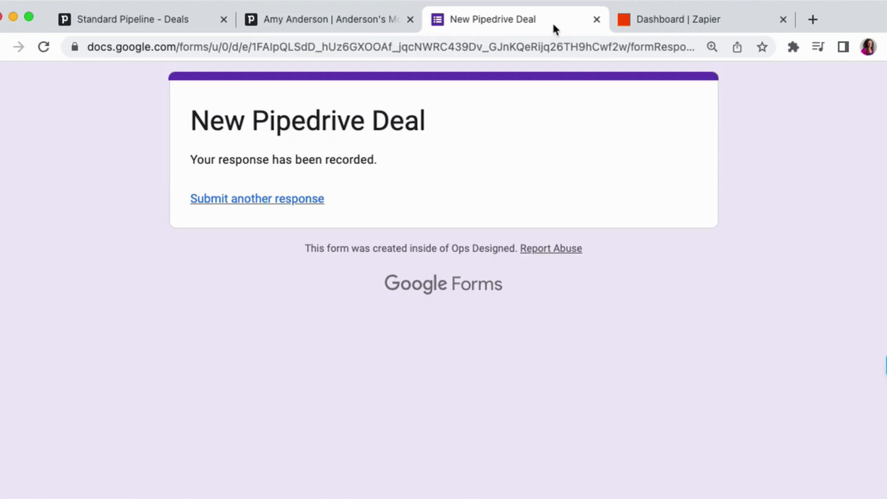
- Switch to Zapier, start a new Zap and choose Google Forms as the trigger app
left_click(678, 19)
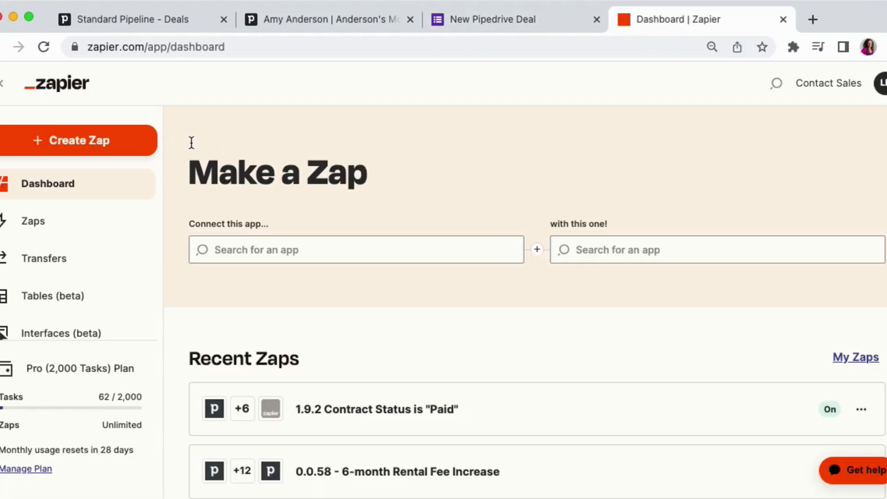
left_click(100, 143)
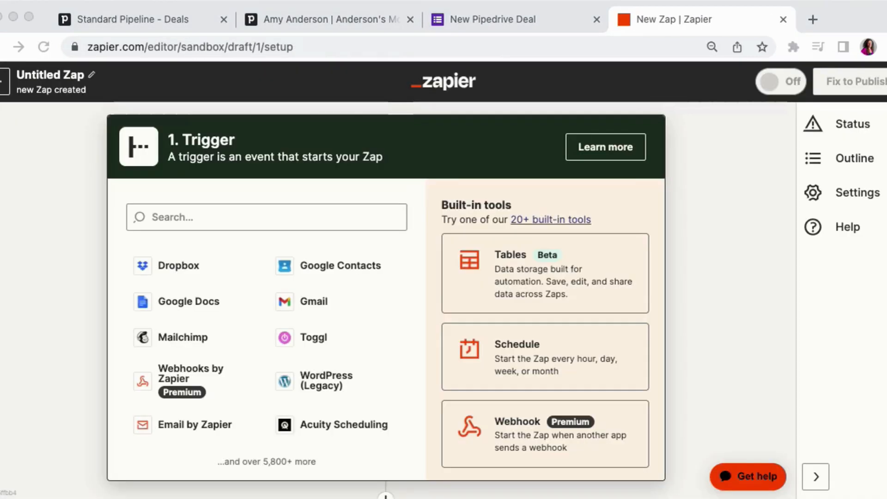
left_click(183, 216)
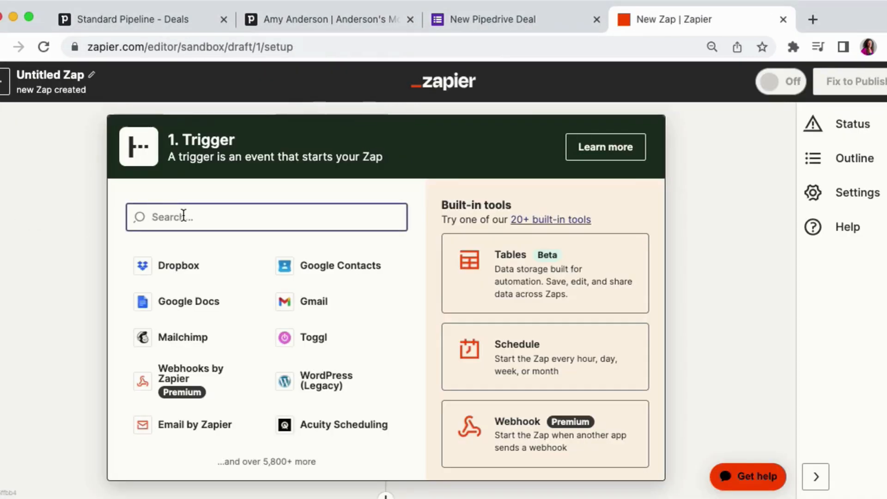
type("goo")
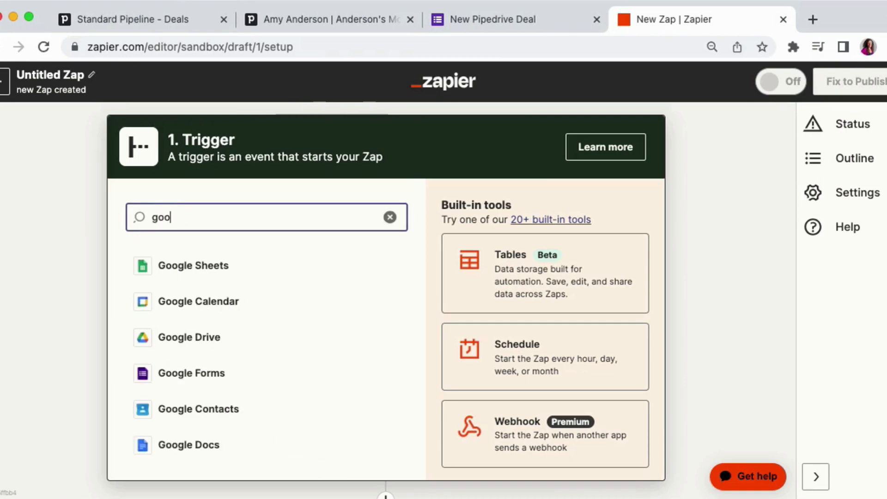
left_click(196, 373)
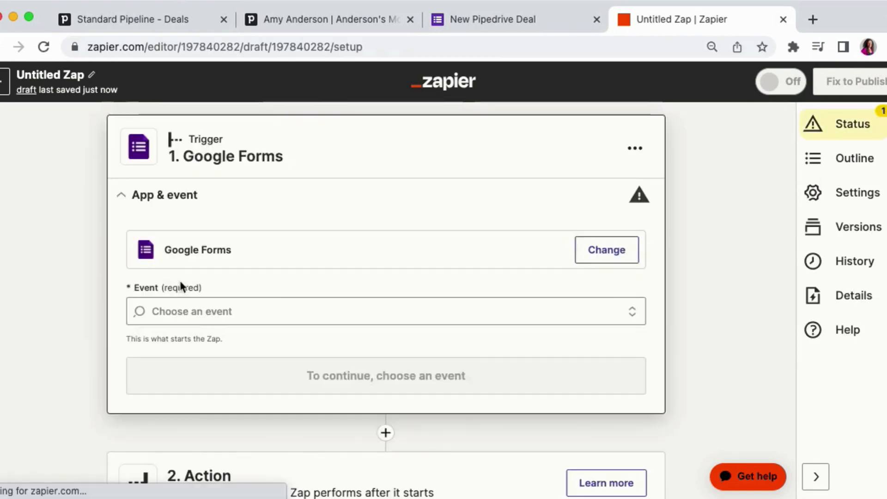
- Set the trigger event to New Form Response and continue
left_click(174, 312)
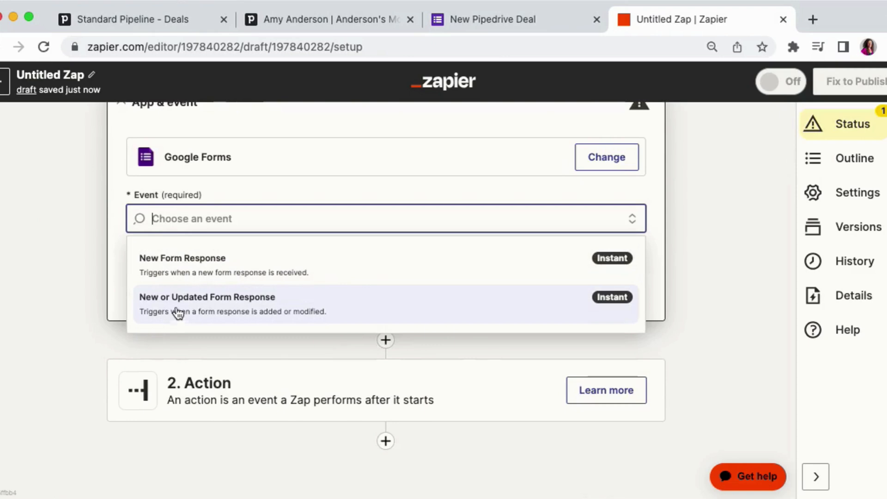
left_click(198, 270)
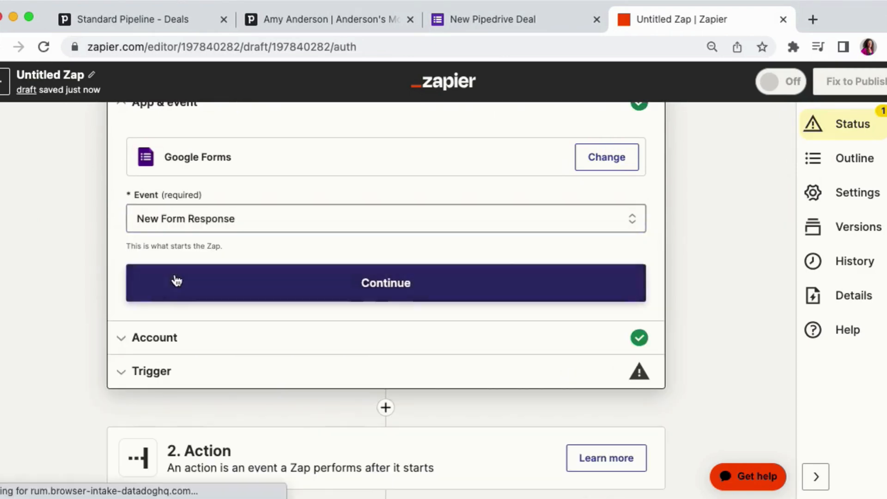
left_click(176, 280)
left_click(173, 288)
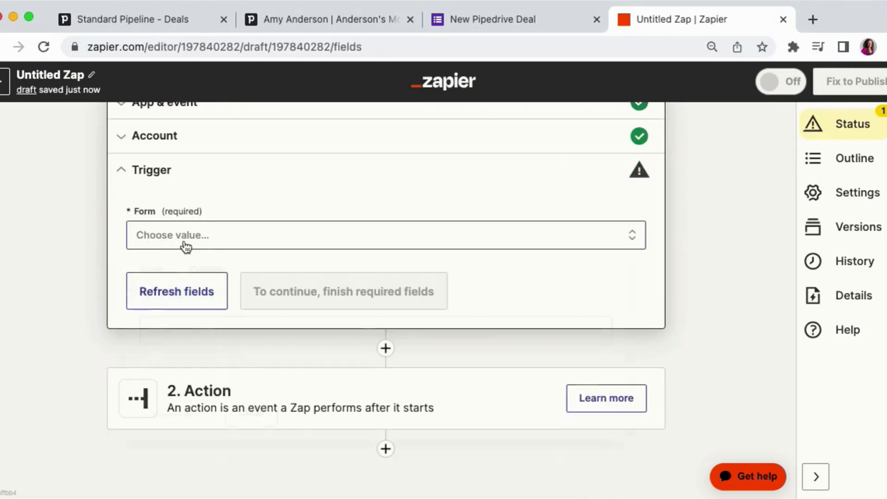
- Select the DEMO: New Pipedrive Deal form as the trigger form and continue
left_click(185, 246)
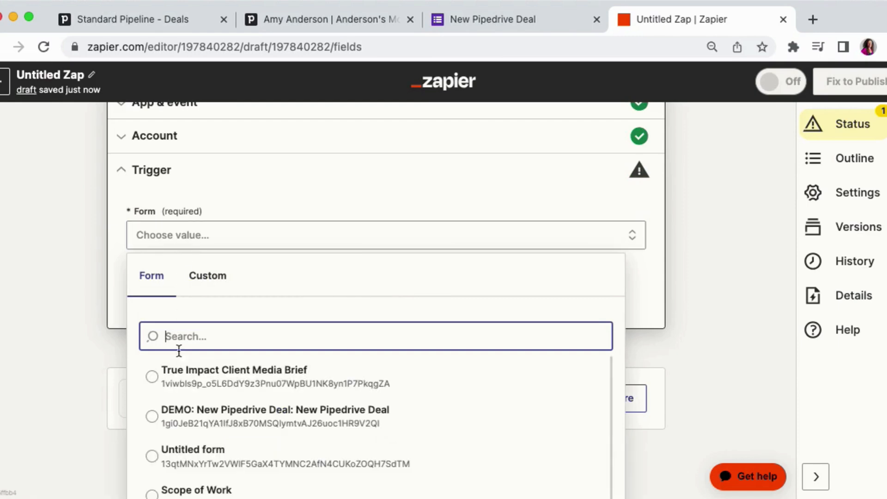
left_click(181, 422)
left_click(270, 296)
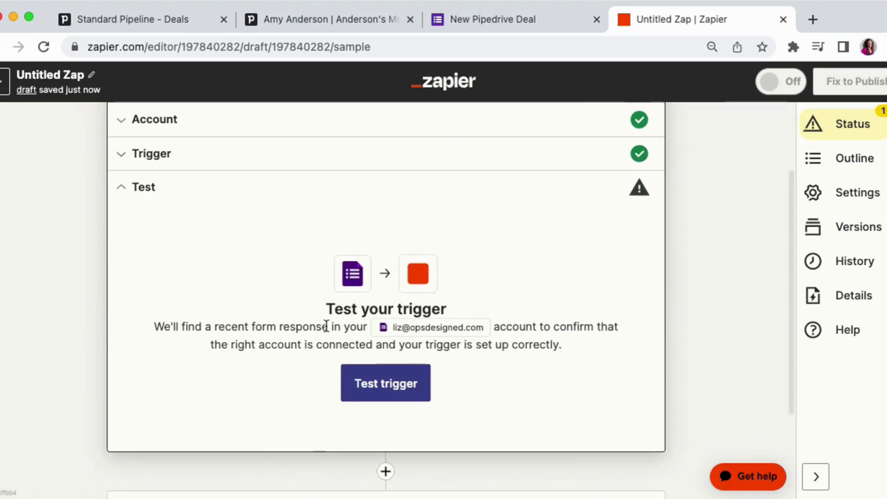
- Test the trigger, pick Form Response A as the sample record, and continue
left_click(353, 382)
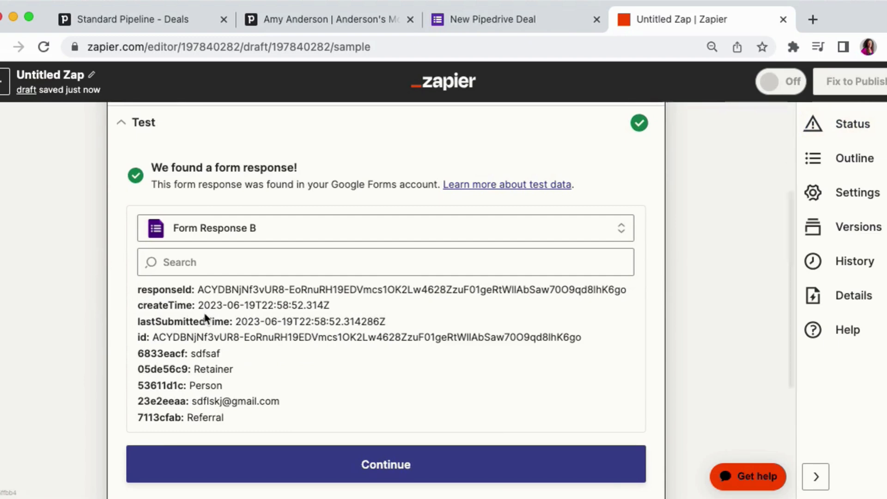
scroll(204, 318, "down", 1)
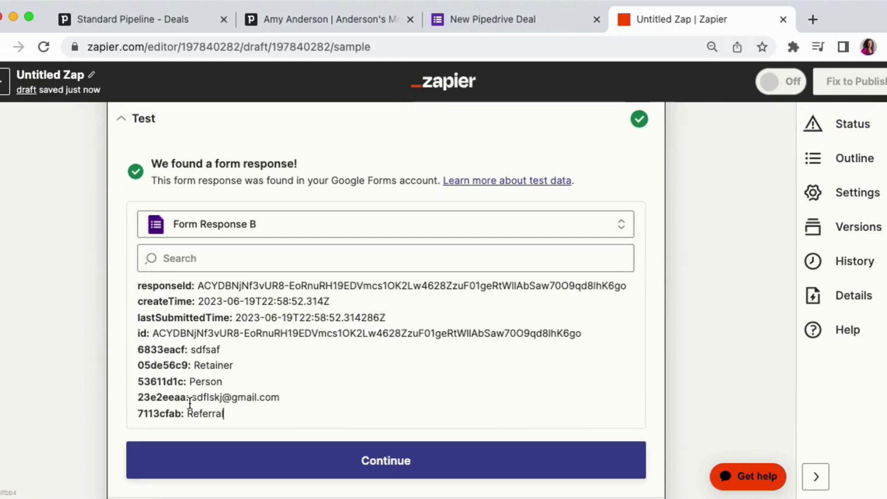
left_click(254, 226)
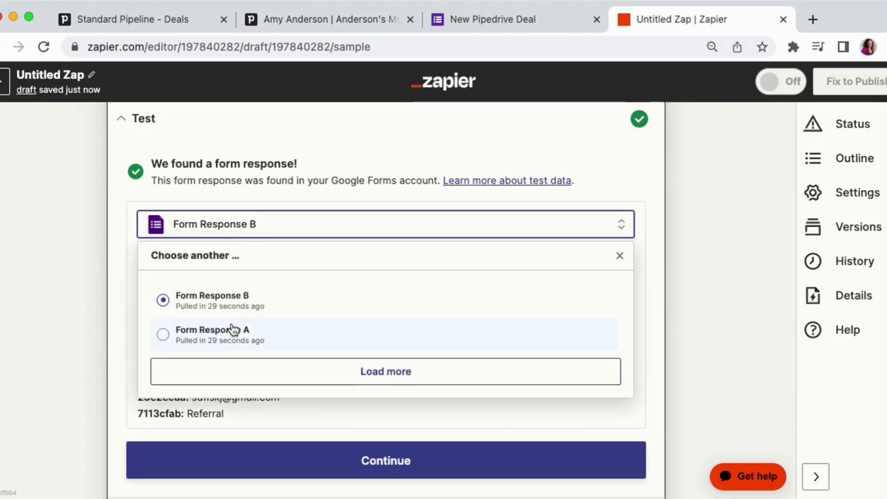
left_click(204, 342)
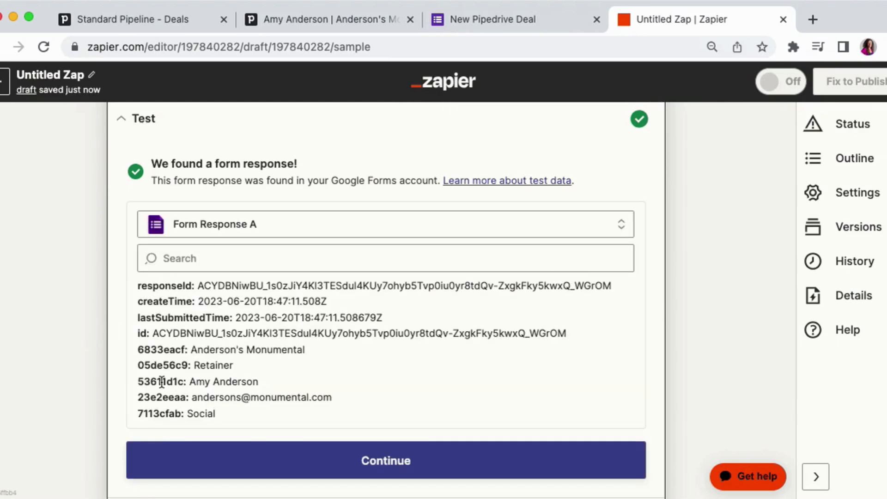
scroll(206, 328, "down", 1)
scroll(206, 327, "down", 4)
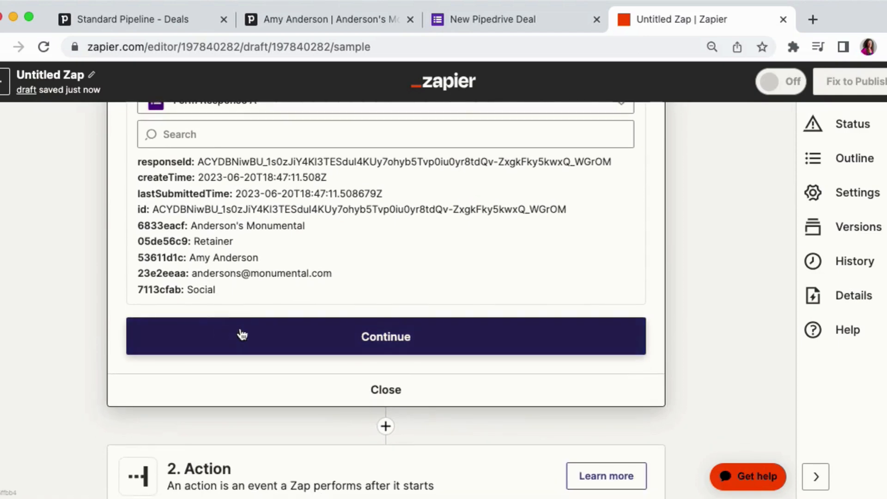
left_click(265, 337)
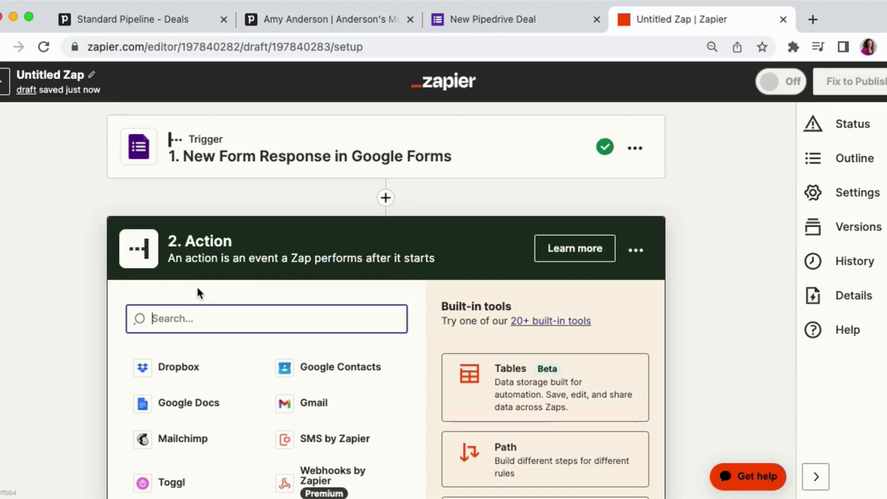
- Add a Pipedrive action step with the Find Organization event
type("pip")
left_click(199, 368)
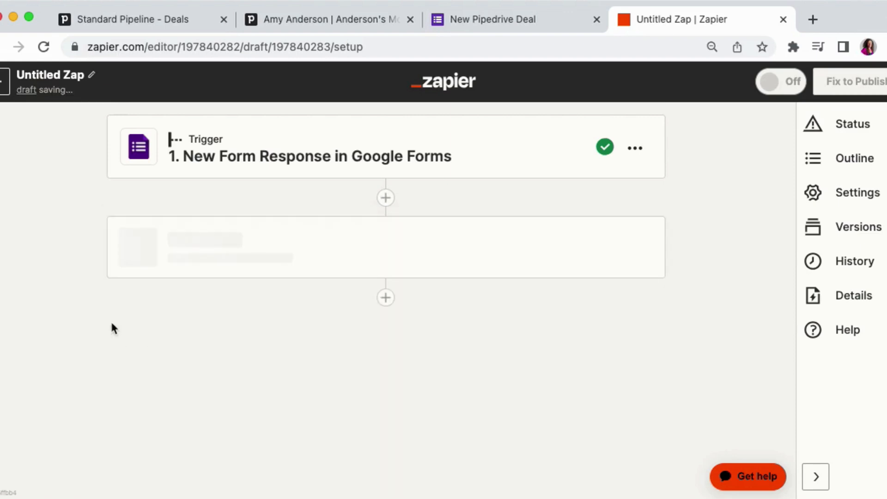
left_click(190, 413)
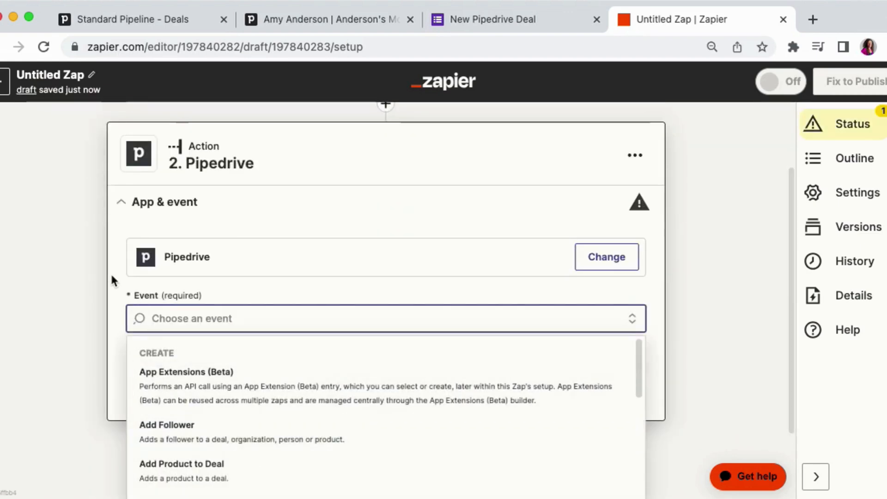
type("find")
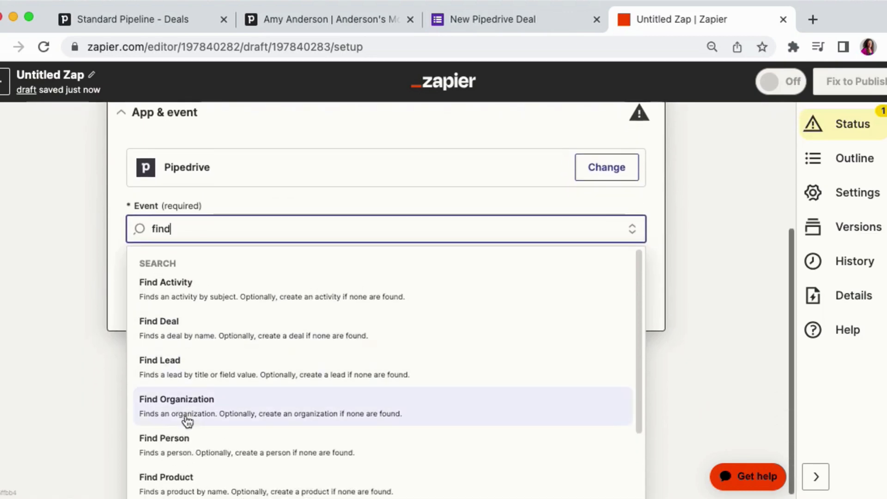
left_click(196, 416)
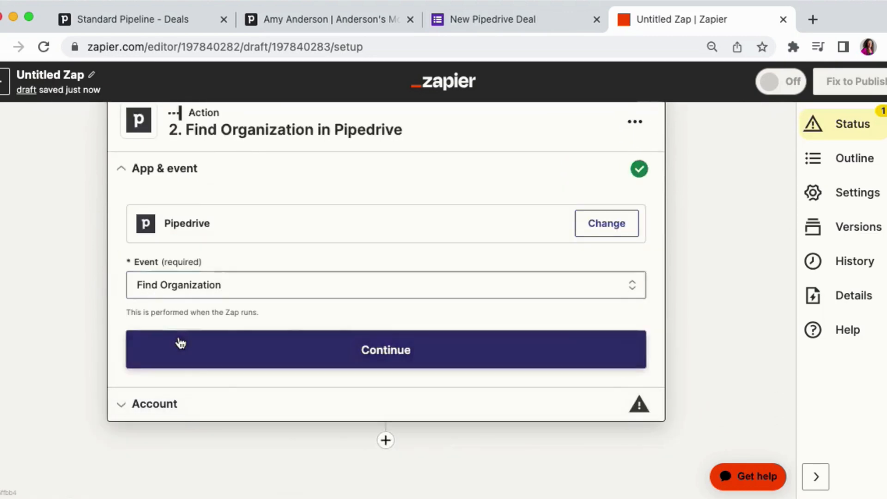
- Continue from the event and connect the Demo Pipedrive Account to the Find Organization step
left_click(179, 344)
left_click(573, 292)
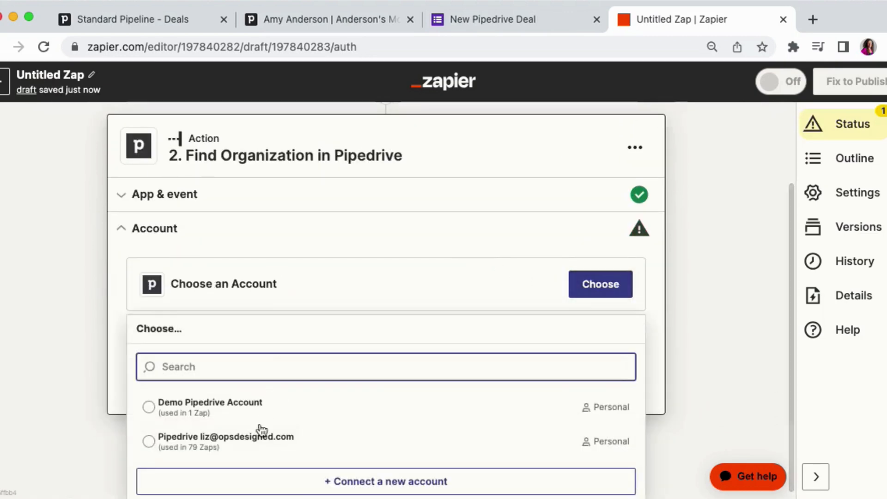
left_click(245, 414)
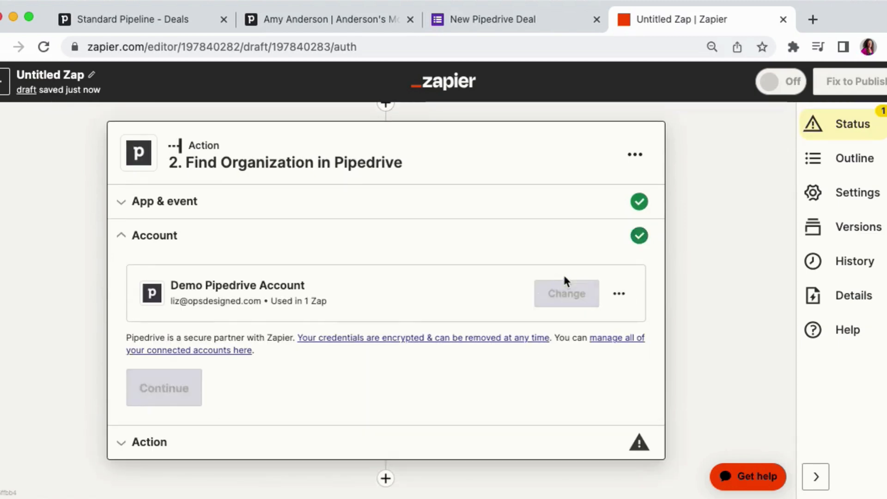
left_click(198, 379)
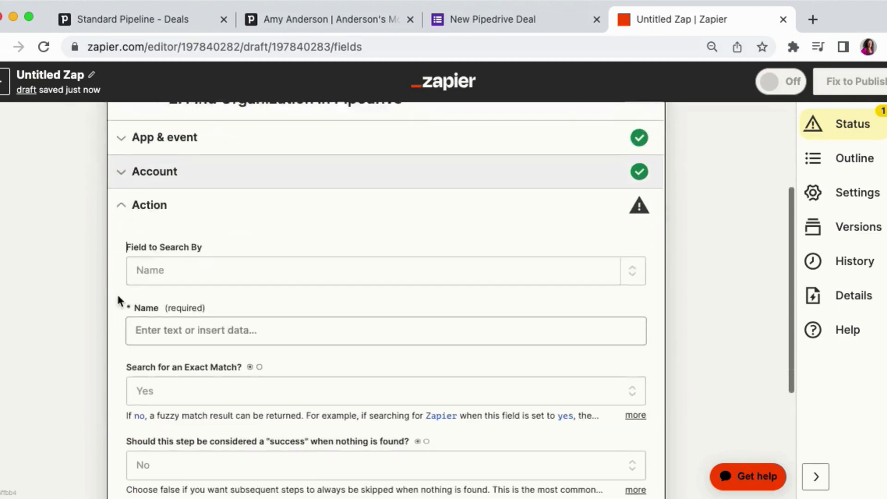
- Set the organization's field to search by to Name
left_click(159, 236)
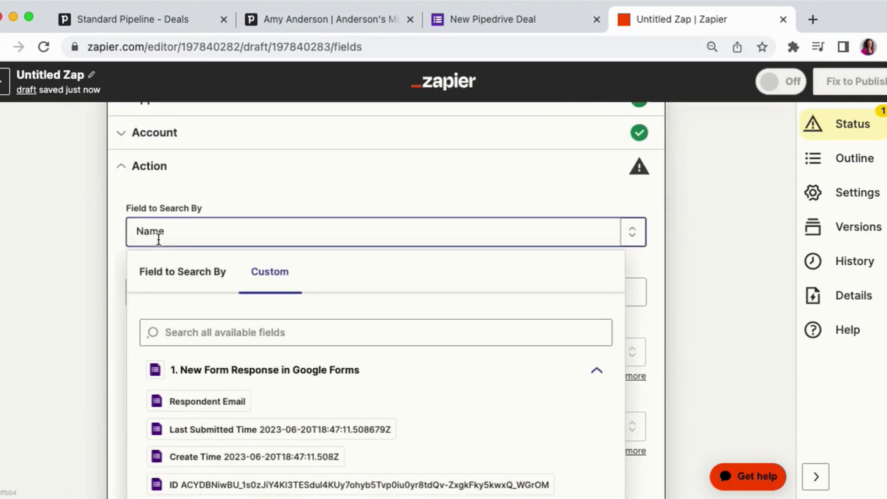
scroll(99, 233, "down", 2)
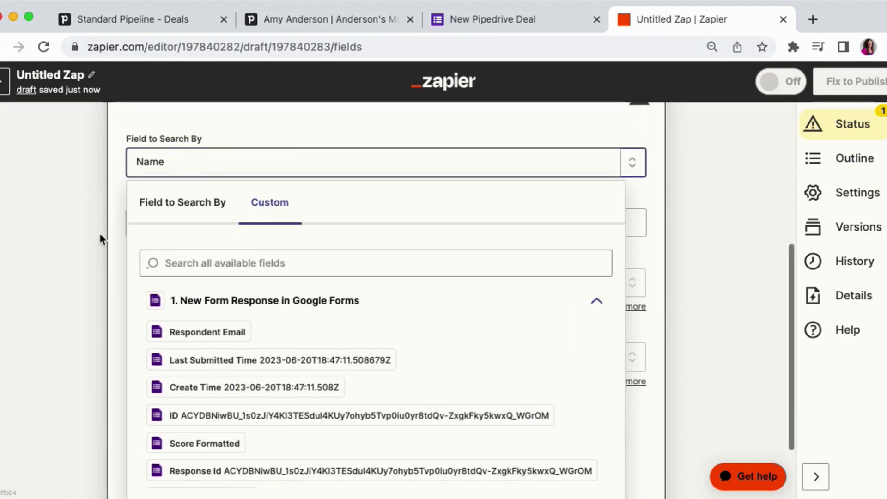
left_click(156, 210)
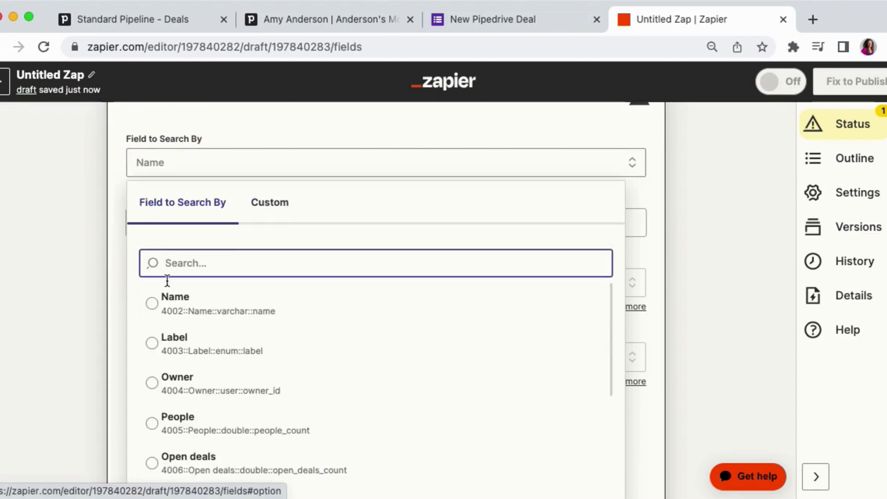
left_click(180, 310)
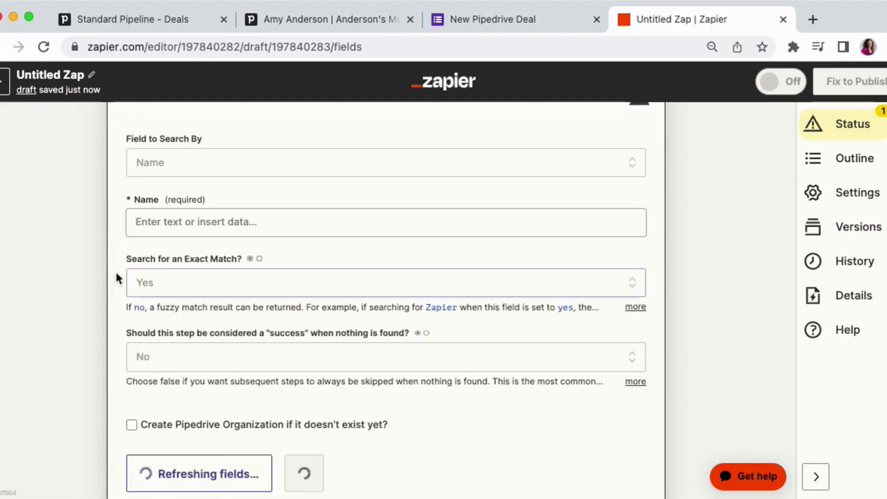
- Map the organization search Name to the form's Company answer
left_click(155, 222)
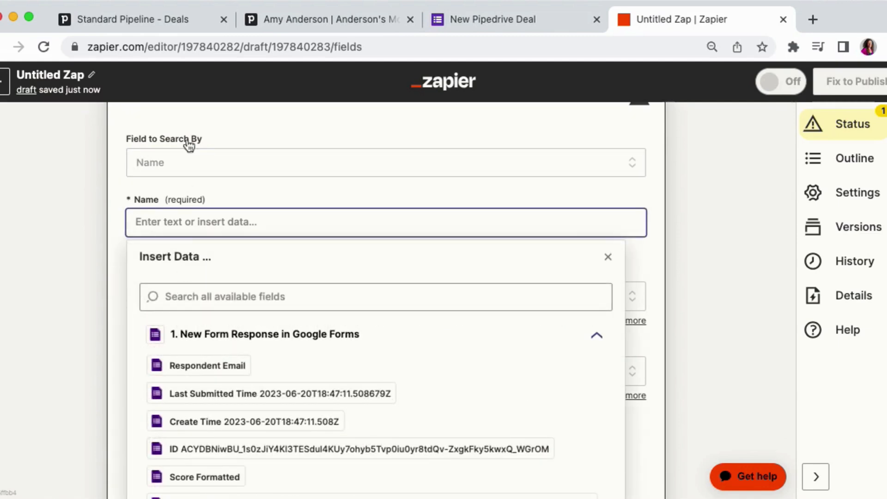
scroll(180, 370, "down", 2)
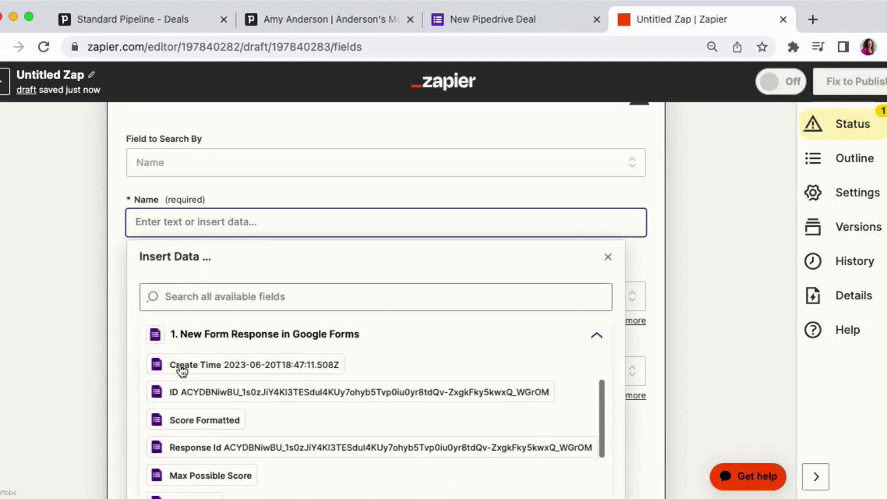
scroll(180, 371, "down", 3)
scroll(180, 371, "down", 5)
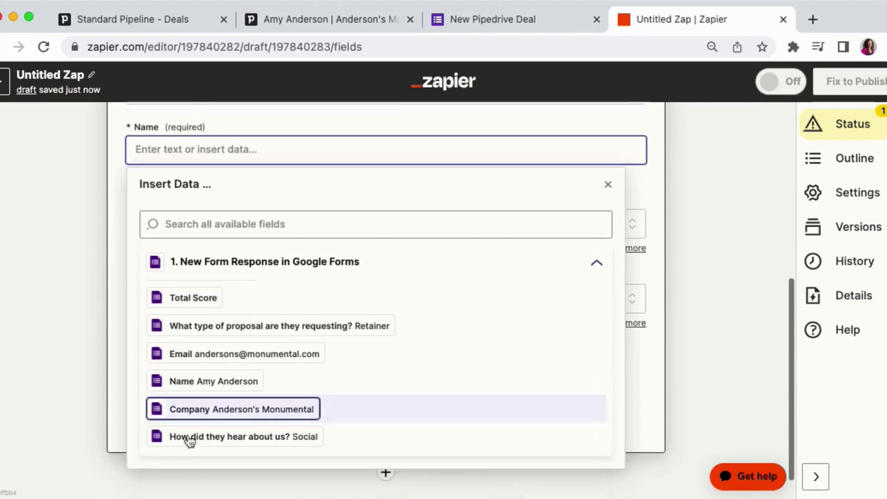
left_click(224, 387)
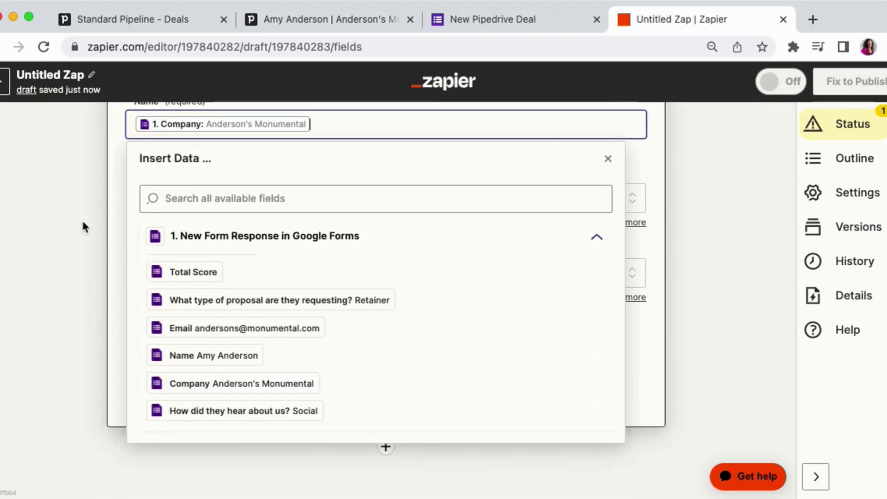
left_click(84, 219)
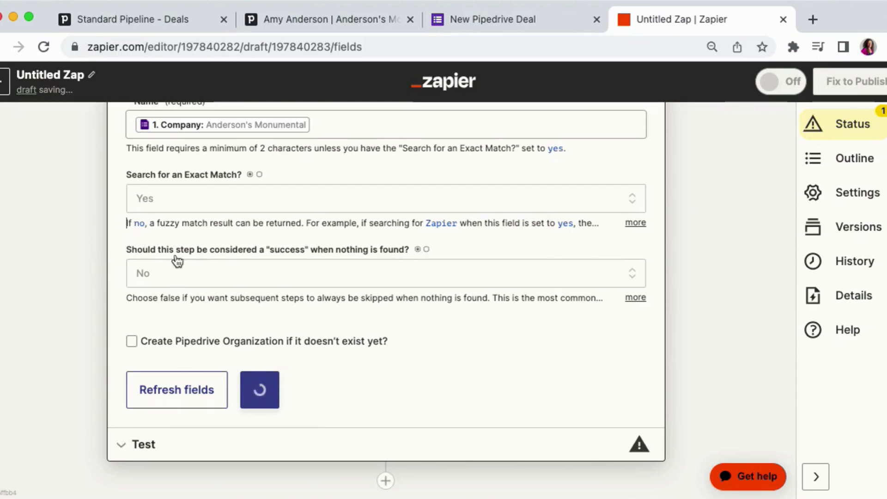
- Enable creating the Pipedrive organization if it doesn't exist, mapping its Name to the form's Company answer
left_click(132, 341)
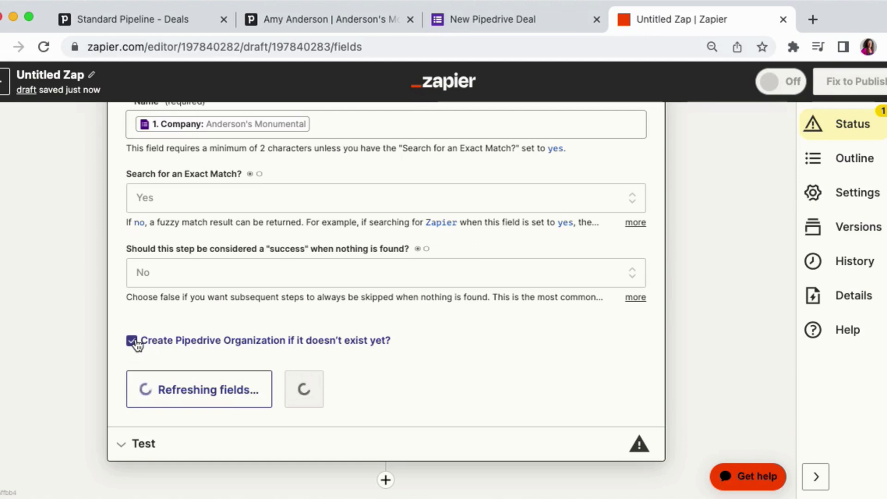
scroll(134, 332, "down", 2)
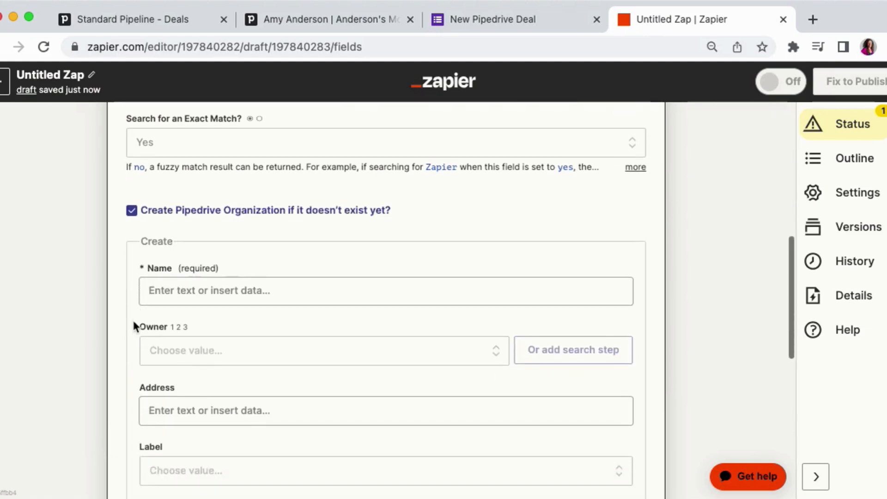
scroll(134, 325, "down", 1)
left_click(156, 263)
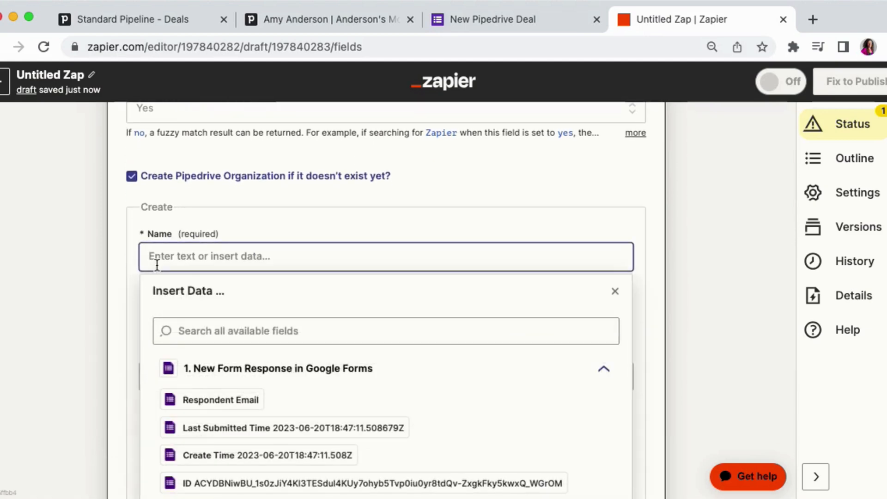
scroll(125, 239, "down", 3)
scroll(217, 341, "down", 4)
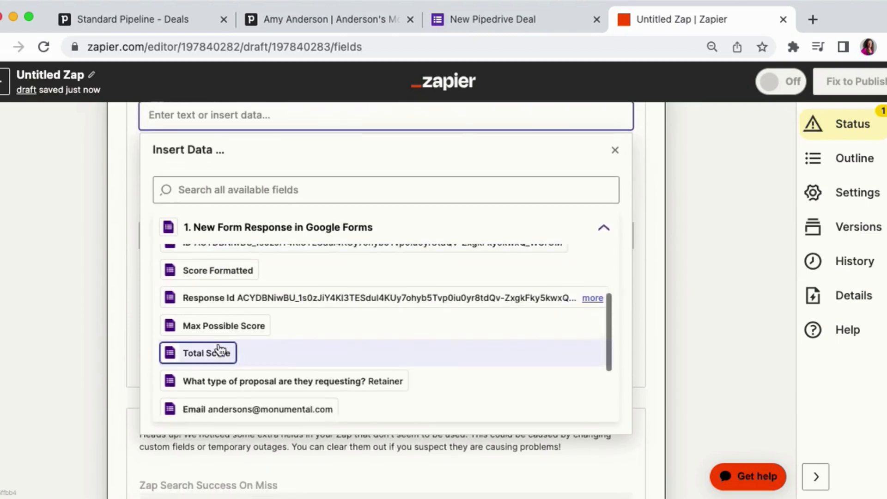
scroll(222, 351, "down", 1)
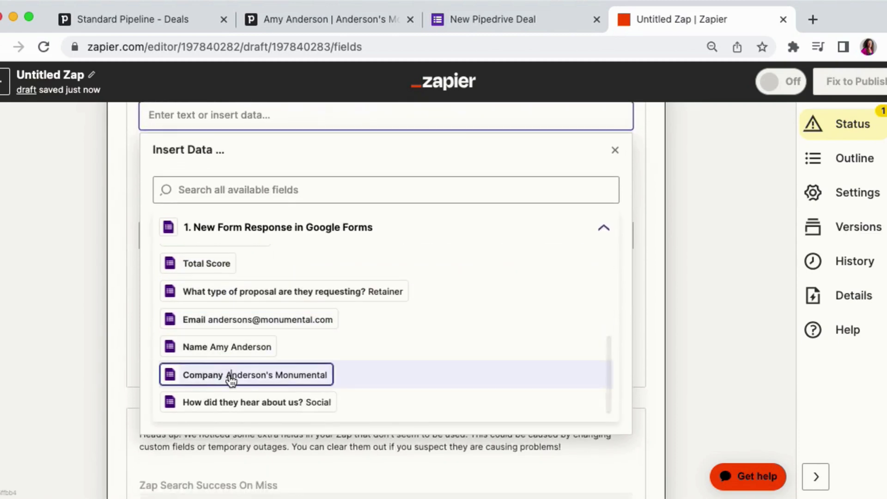
left_click(231, 376)
left_click(114, 280)
- Finish the Find Organization fields and continue to the test section
scroll(113, 279, "down", 3)
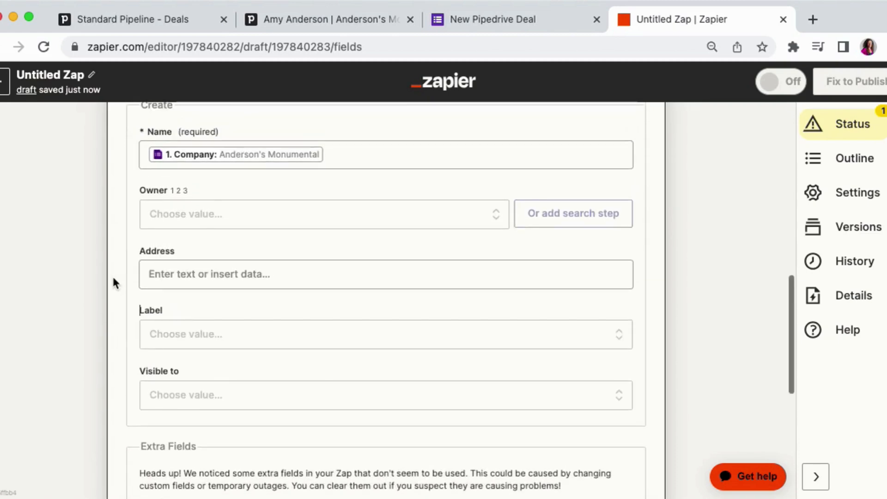
scroll(114, 283, "down", 5)
left_click(225, 385)
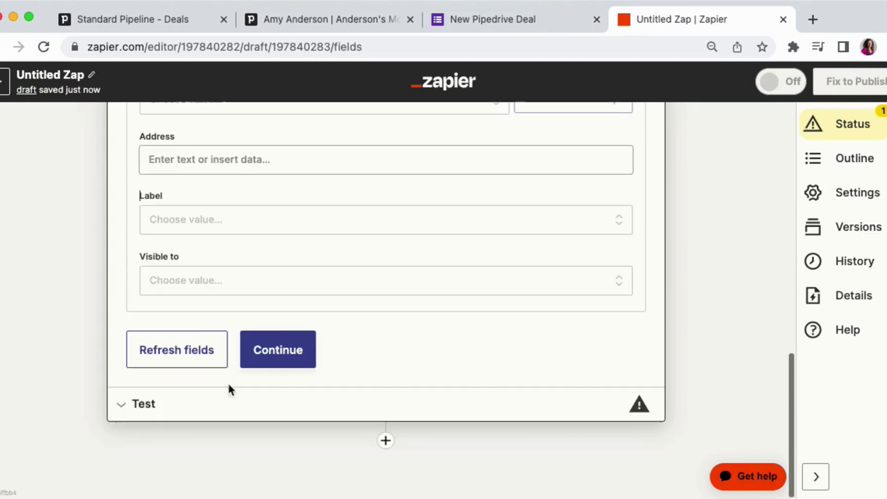
left_click(288, 350)
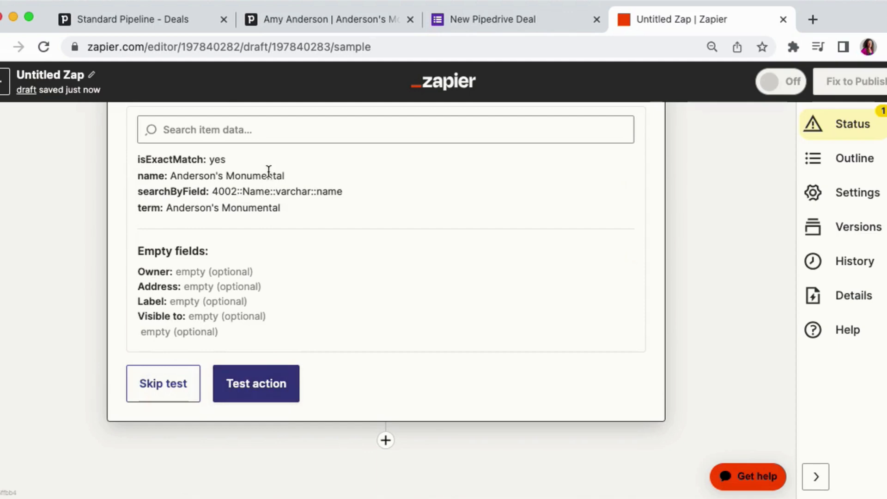
- Examine the Anderson's Monumental organization linked to the sample deal in Pipedrive and its ID in the address
left_click(342, 20)
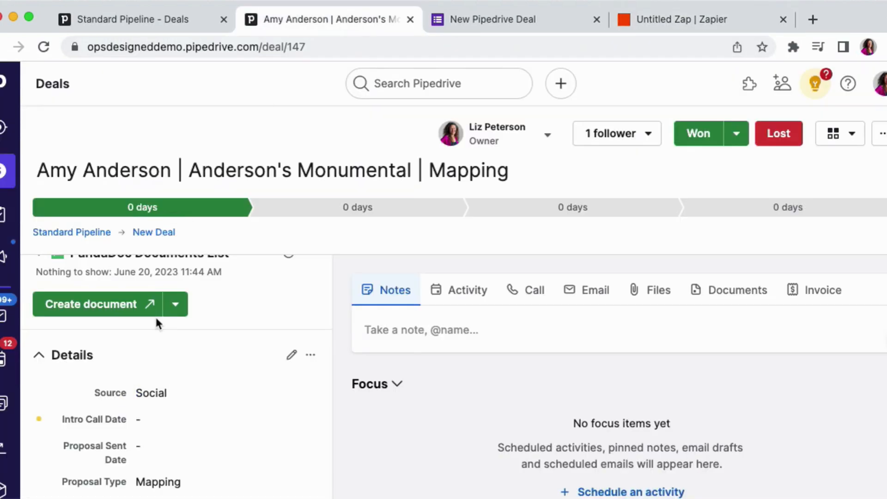
scroll(155, 318, "down", 3)
scroll(156, 322, "down", 8)
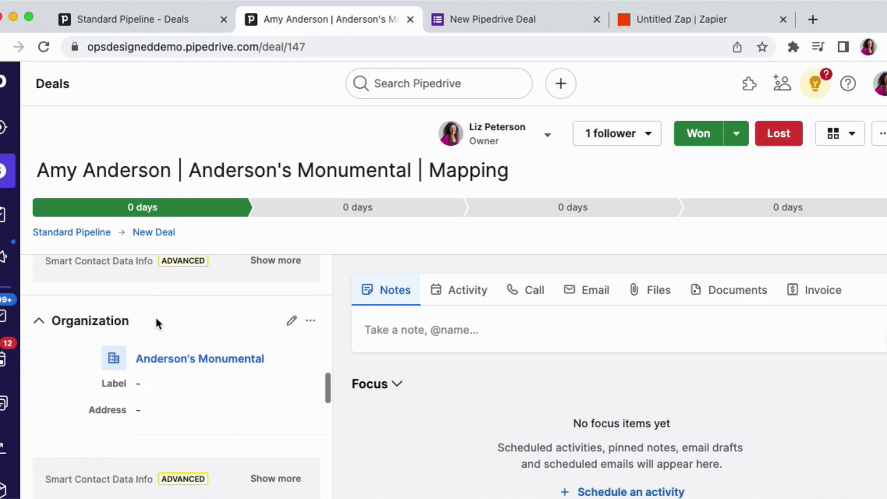
left_click(196, 363, "super")
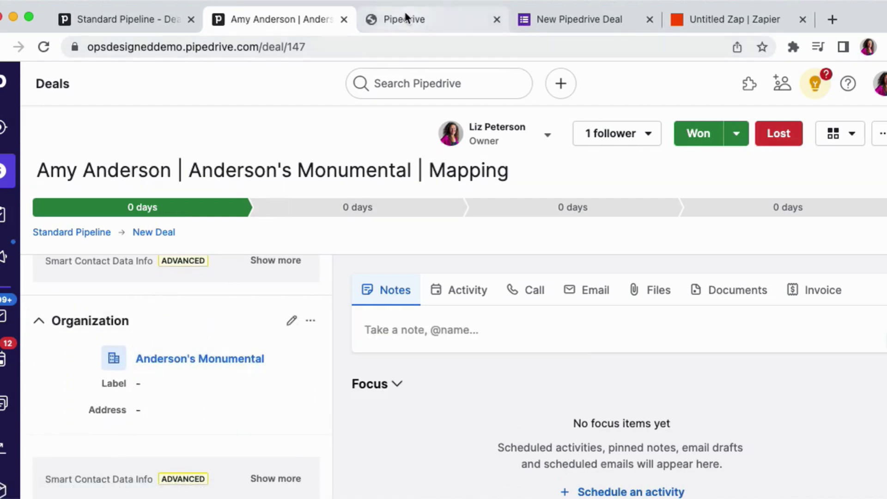
left_click(369, 19)
left_click(344, 44)
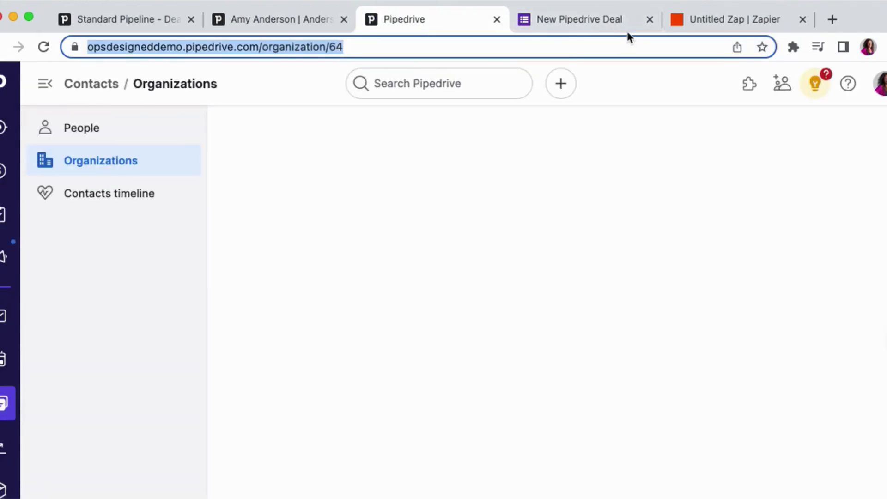
left_click(702, 20)
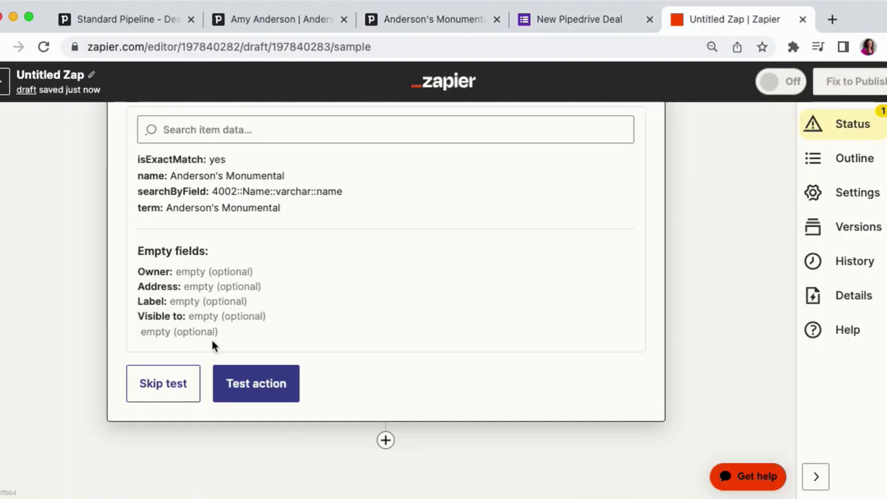
- Test the Find Organization action and close the step
left_click(248, 387)
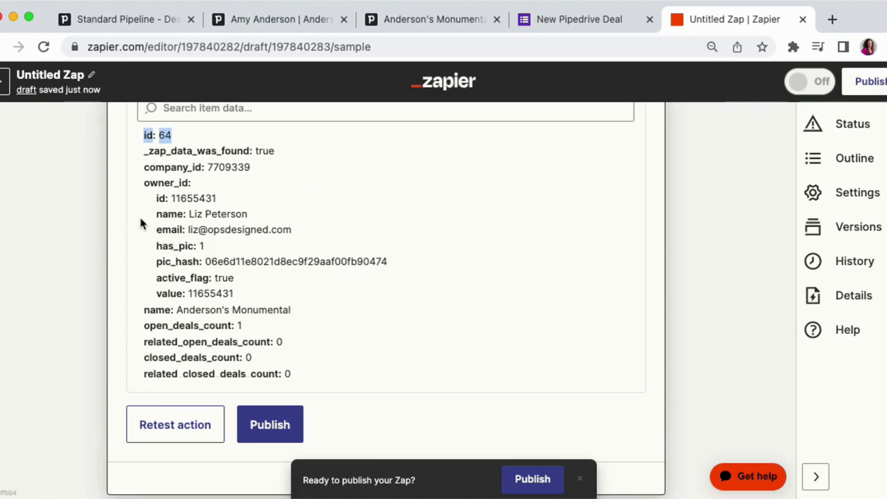
scroll(141, 222, "down", 3)
left_click(391, 408)
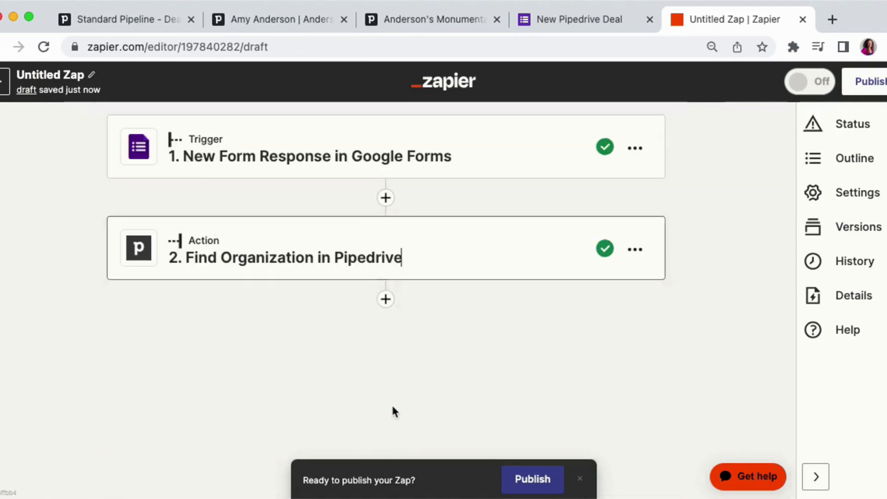
- Add a third action step and choose Pipedrive as its app
left_click(386, 299)
scroll(270, 390, "down", 2)
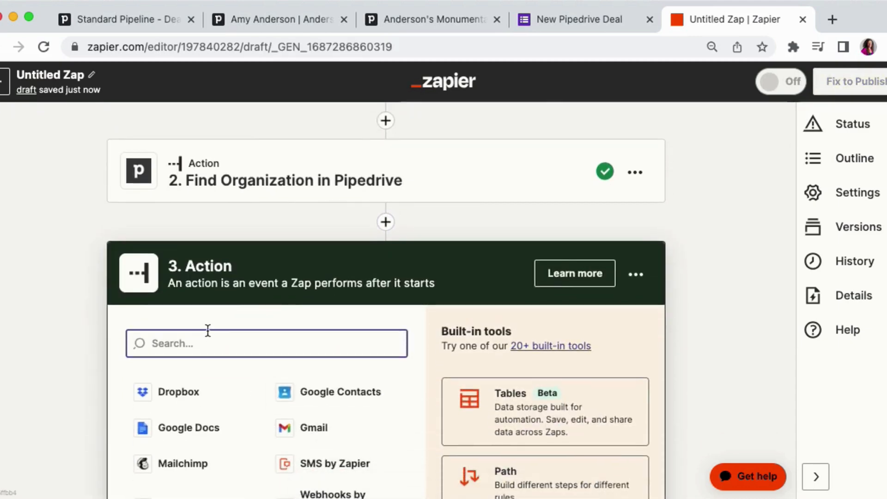
type("pip")
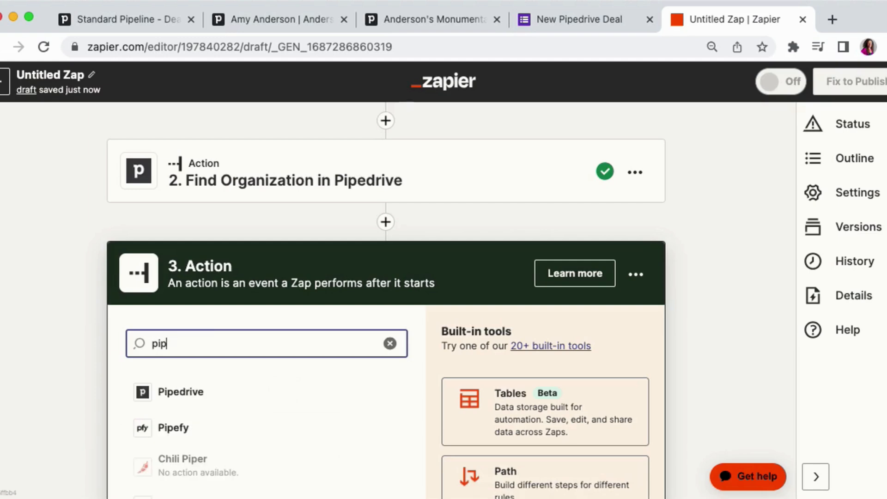
left_click(200, 394)
scroll(127, 379, "down", 5)
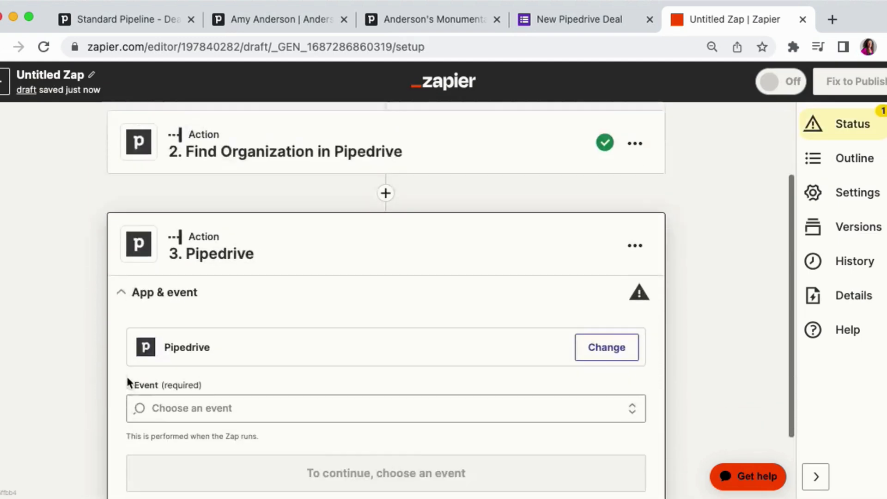
- Set the third step's event to Find Person and continue with the connected account to the action fields
left_click(184, 319)
type("find")
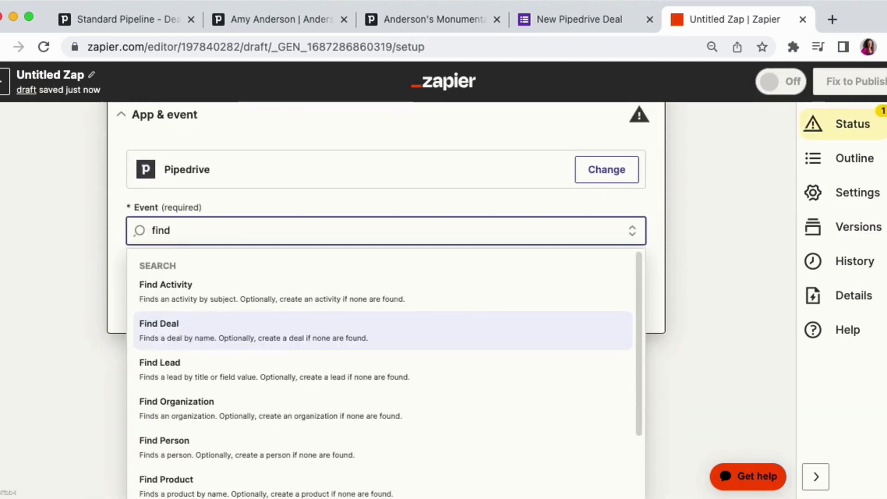
left_click(203, 442)
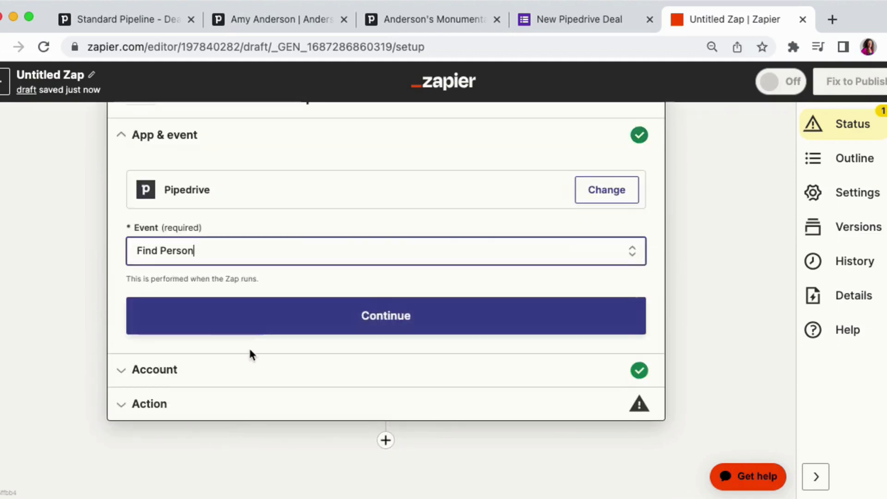
left_click(242, 315)
left_click(166, 350)
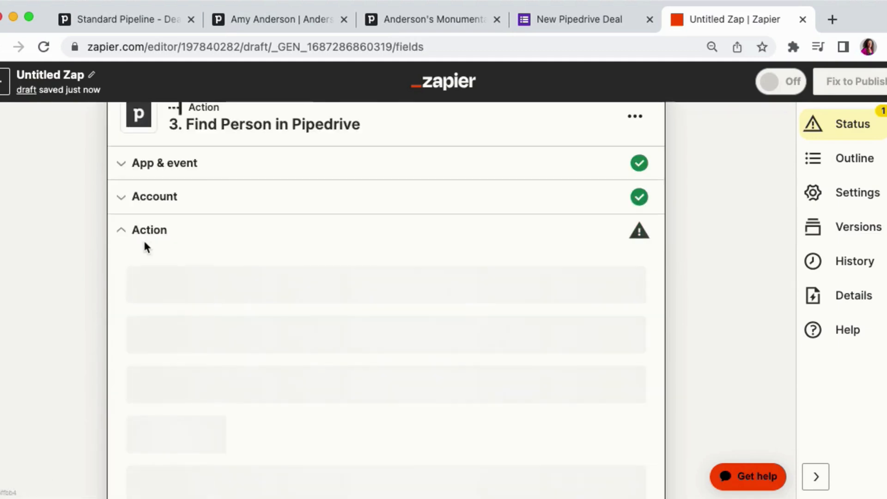
left_click(159, 298)
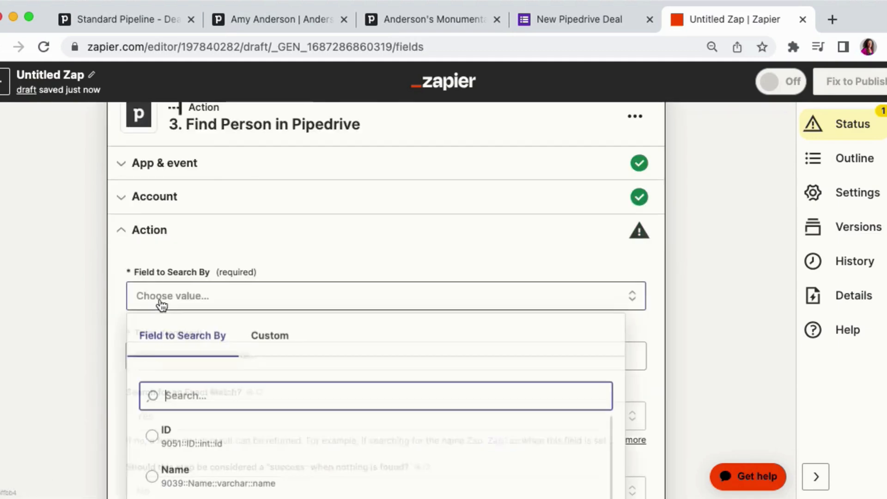
left_click(109, 298)
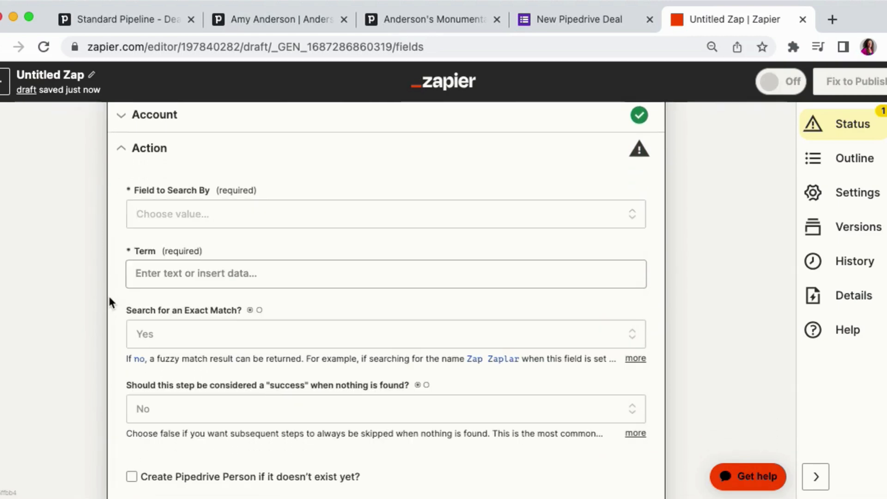
- Set the Find Person step's field to search by to Email
left_click(148, 215)
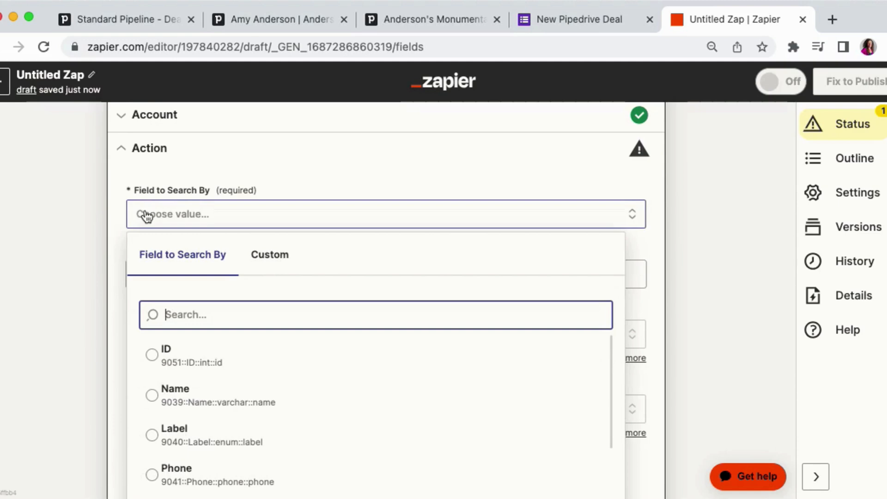
type("email")
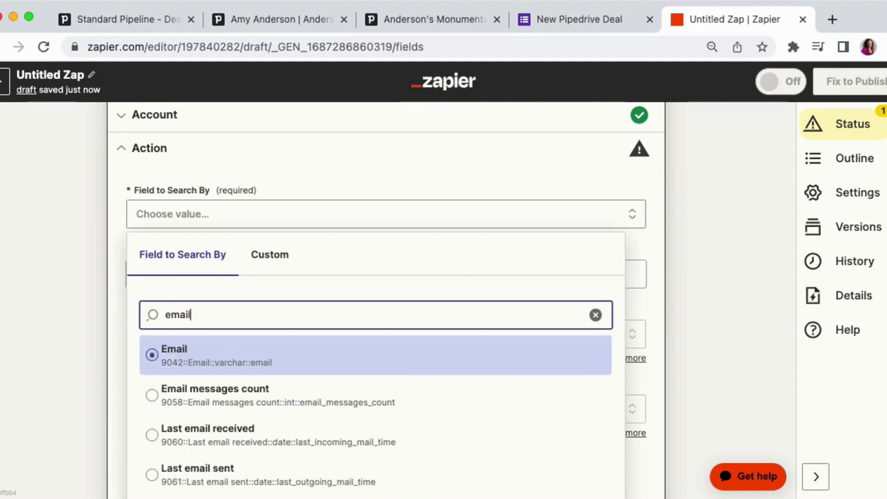
left_click(185, 356)
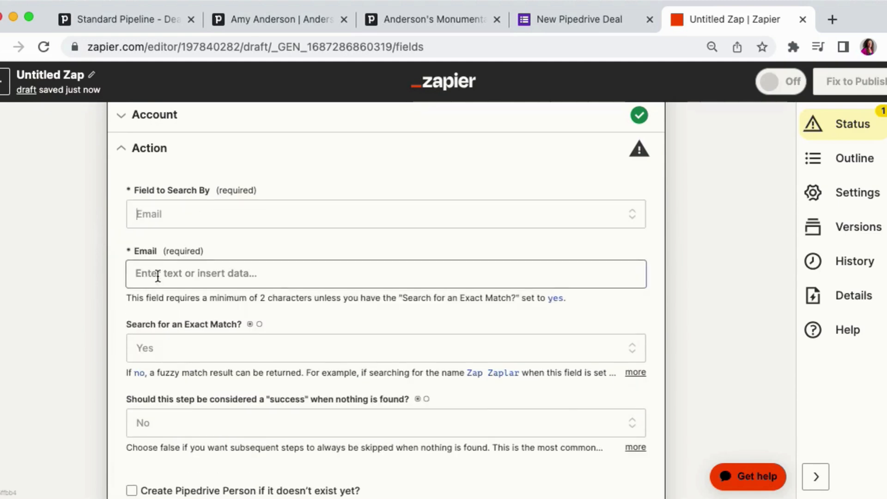
- Map the Email search term to the Google Form's Email answer
left_click(182, 273)
left_click(180, 348)
type("email")
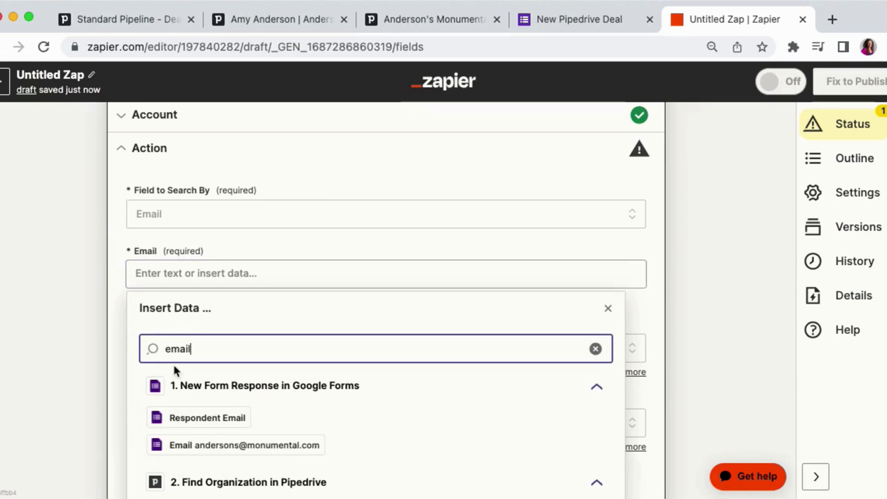
left_click(174, 444)
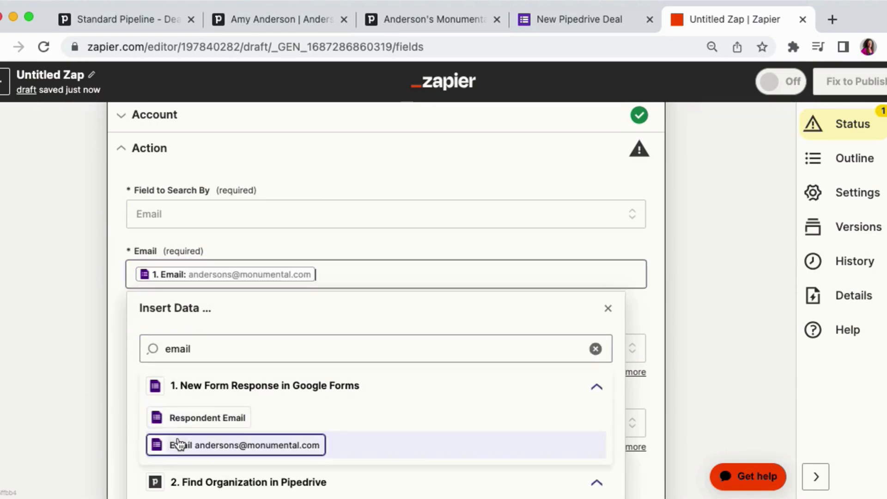
left_click(98, 352)
- Enable creating the Pipedrive person if none exists and map its Name to the form's Name answer
scroll(99, 352, "down", 3)
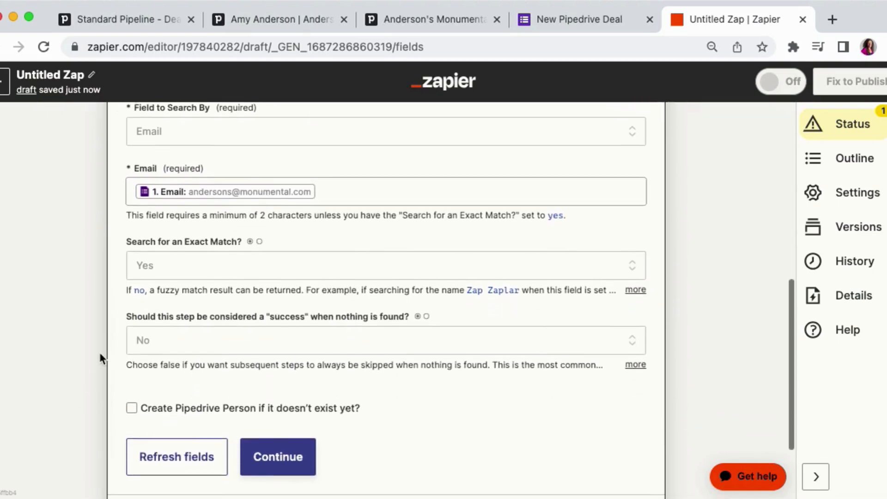
left_click(132, 405)
scroll(76, 376, "down", 3)
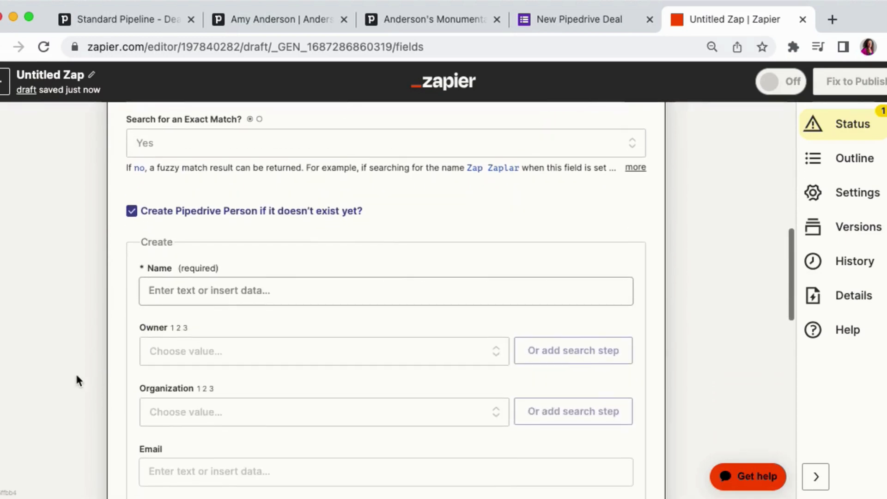
left_click(174, 288)
left_click(210, 368)
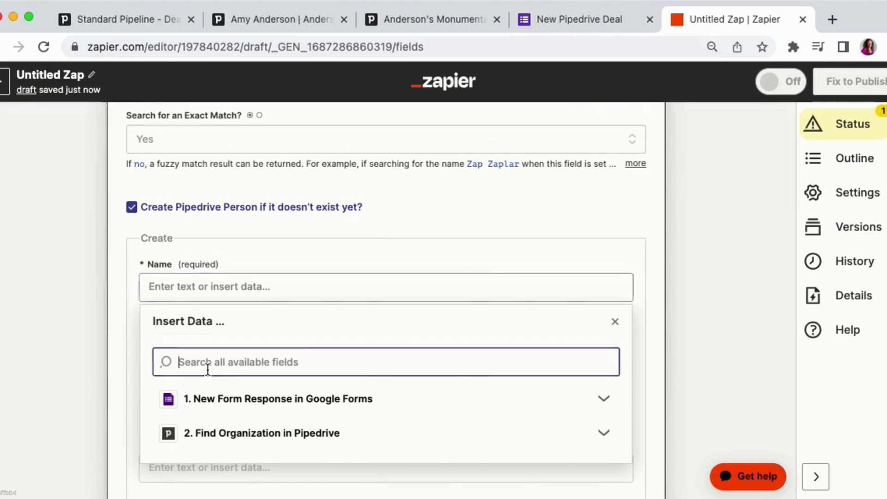
type("ander")
scroll(83, 356, "down", 1)
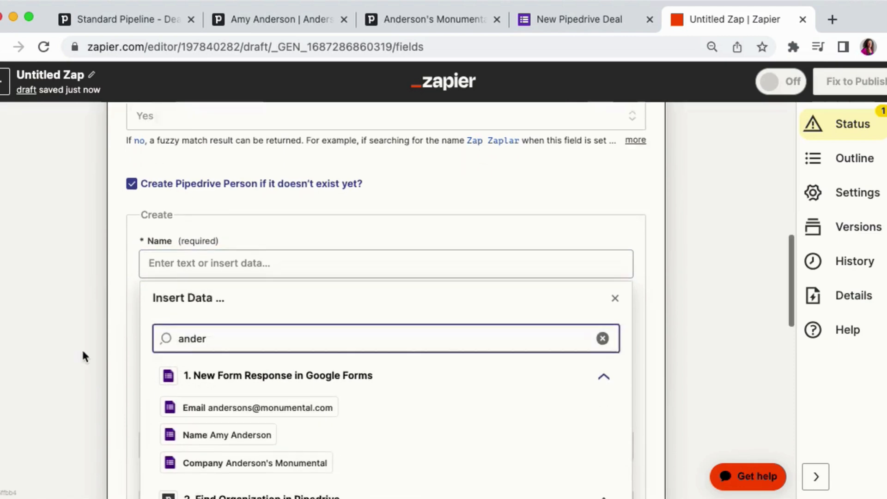
scroll(83, 357, "down", 1)
left_click(217, 409)
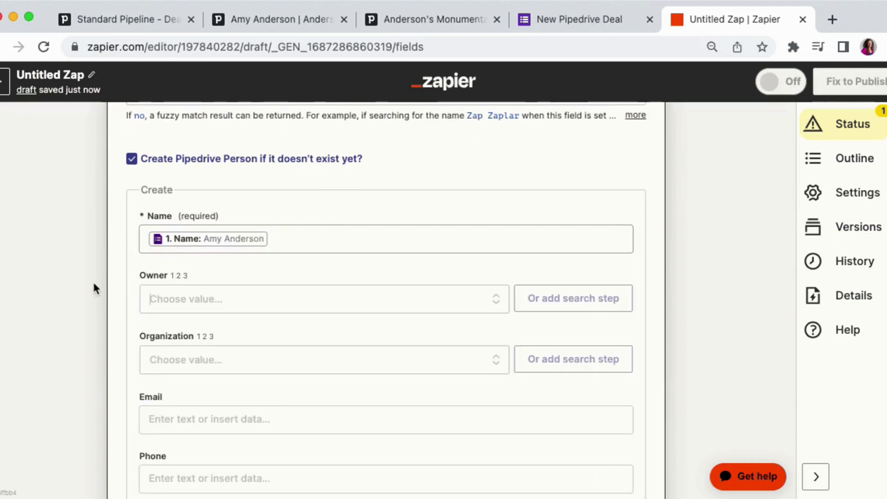
- Set the new person's Organization to the ID returned by the Find Organization step, using a custom value
scroll(92, 280, "down", 4)
left_click(168, 272)
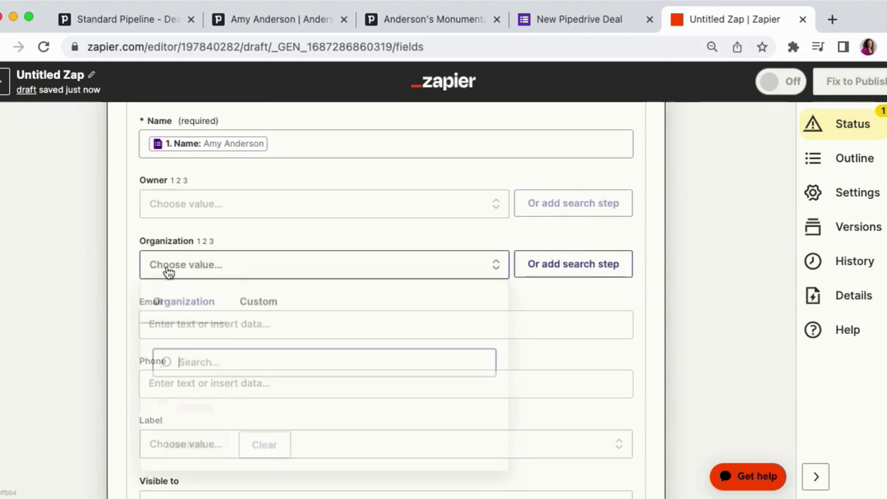
left_click(259, 306)
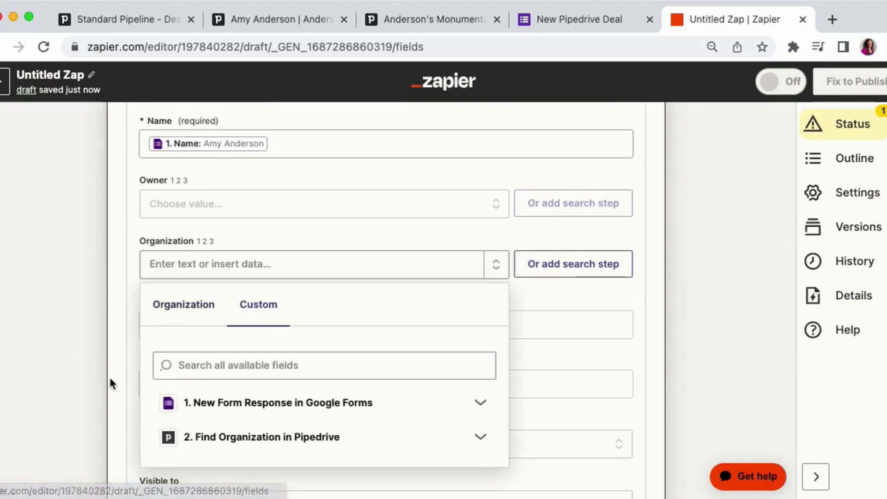
scroll(109, 376, "down", 3)
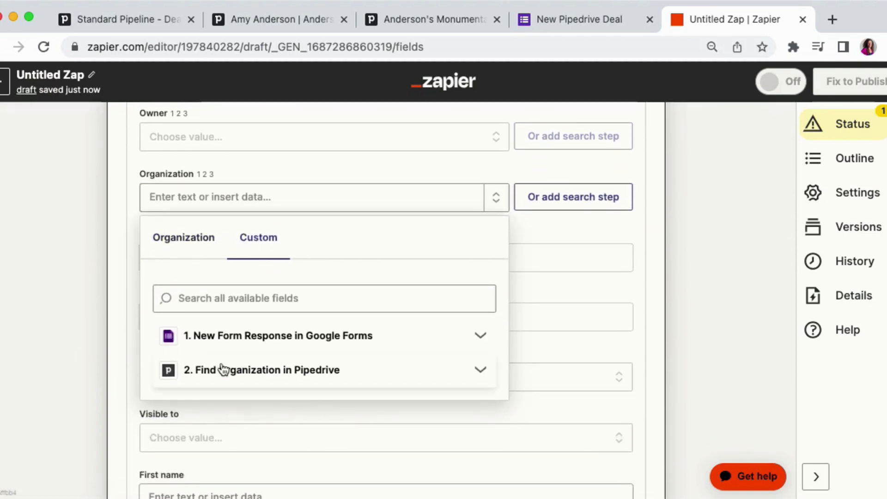
left_click(223, 369)
scroll(203, 397, "down", 2)
left_click(200, 402)
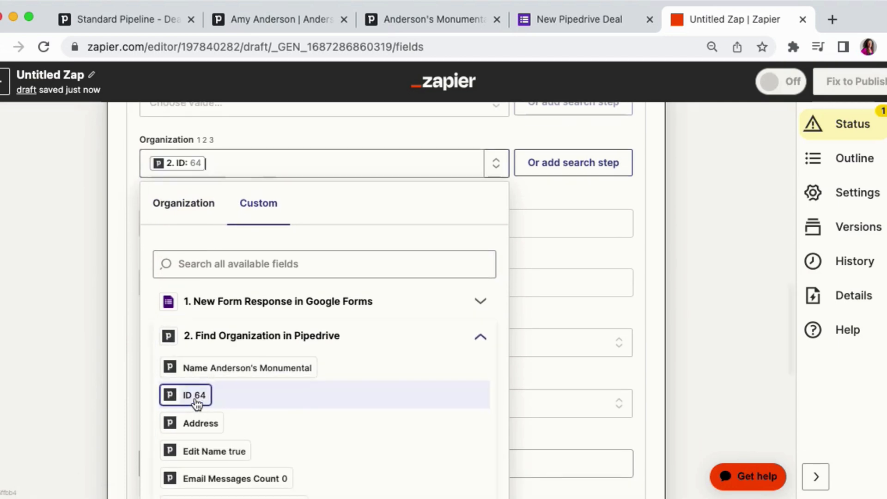
left_click(97, 235)
- Map the new person's Email to the form's Email answer and continue to the test
scroll(97, 234, "down", 2)
left_click(182, 187)
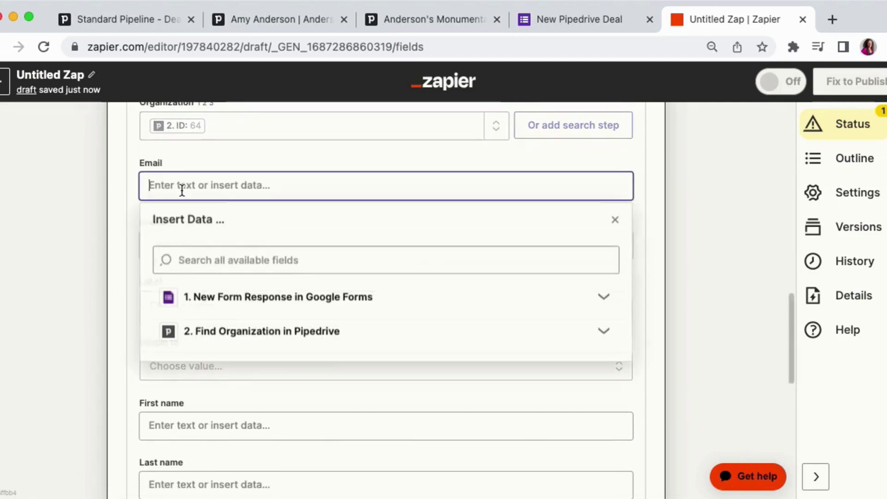
left_click(203, 296)
scroll(120, 285, "down", 2)
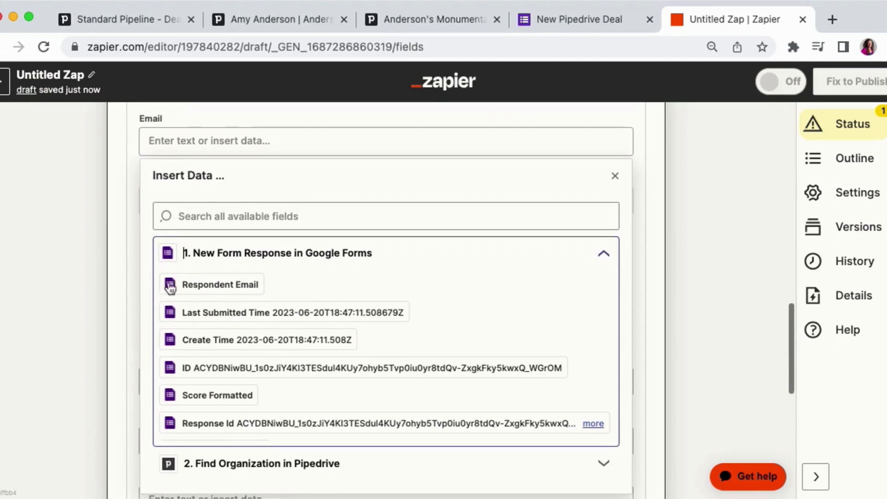
left_click(200, 221)
type("ande")
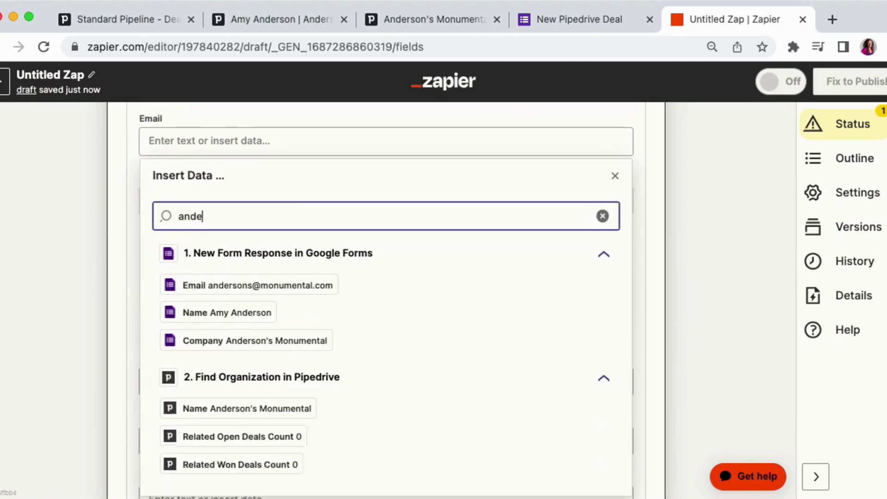
type("r")
left_click(272, 288)
left_click(99, 258)
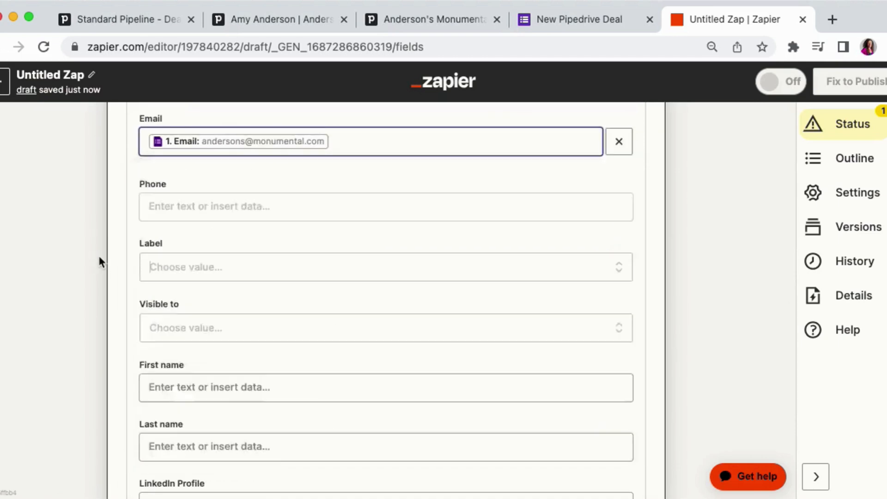
scroll(99, 257, "down", 5)
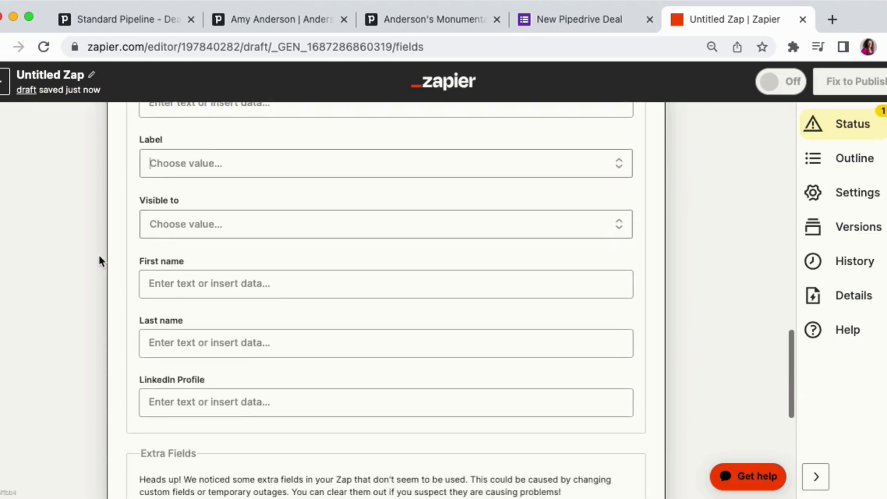
scroll(99, 258, "down", 10)
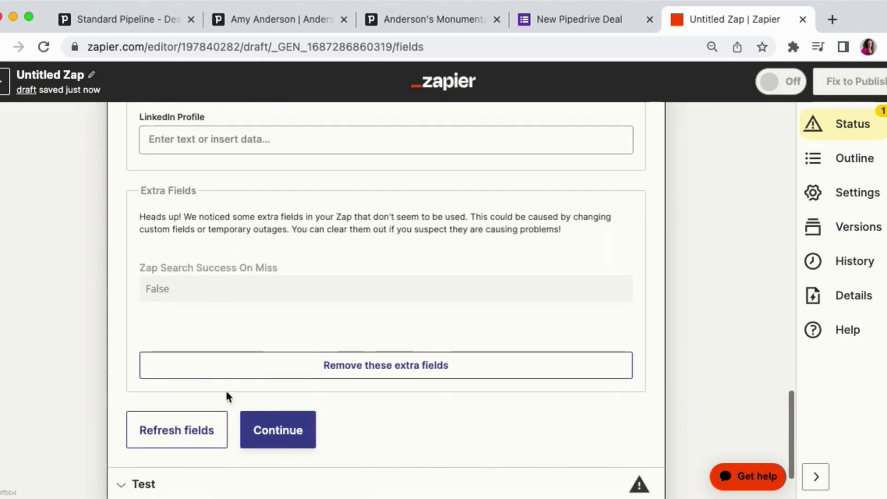
left_click(271, 430)
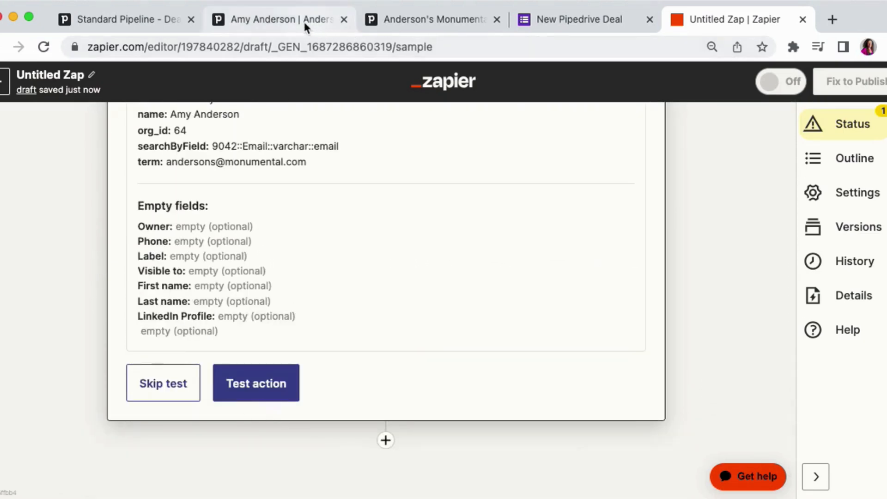
- Open the person linked to the sample deal in Pipedrive and examine its ID in the address
left_click(303, 21)
scroll(178, 358, "up", 8)
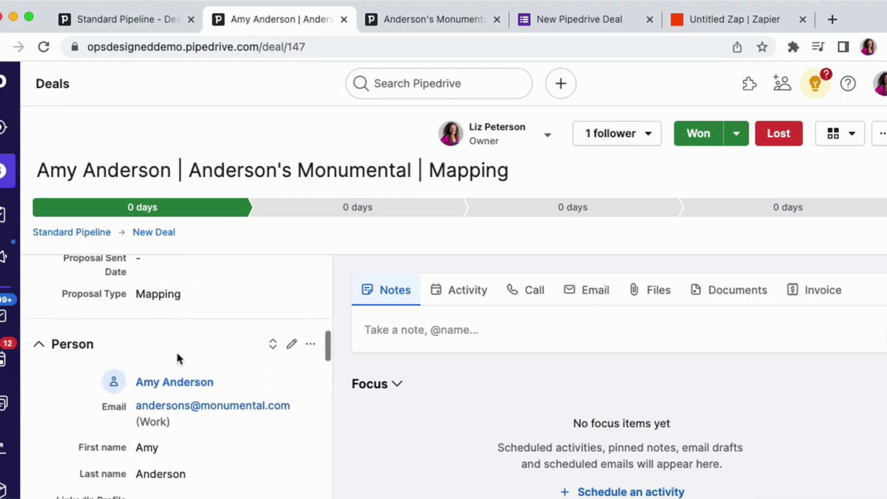
left_click(178, 382, "super")
left_click(372, 22)
left_click(317, 48)
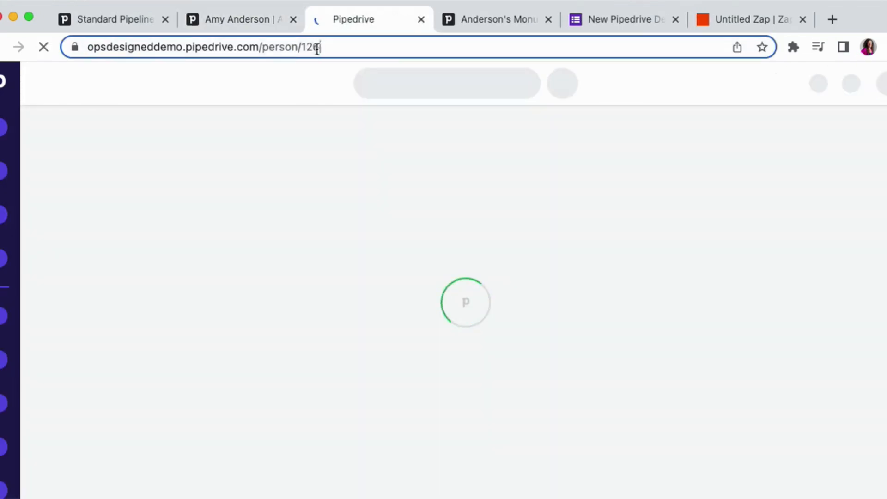
- Test the Find Person action and close the step
left_click(715, 28)
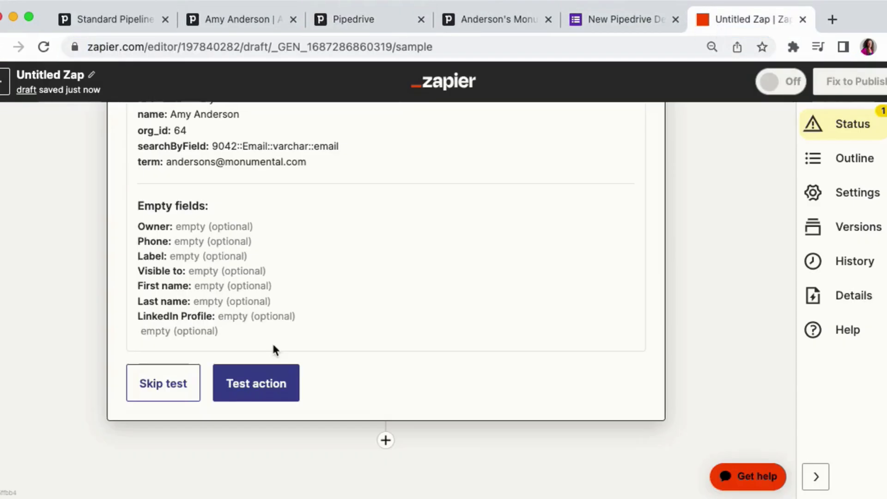
left_click(268, 381)
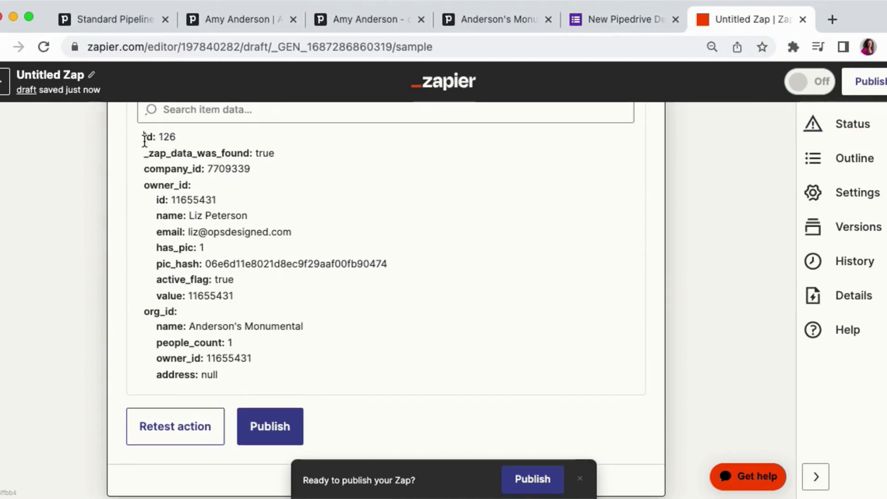
left_click_drag(143, 135, 179, 135)
scroll(181, 137, "down", 6)
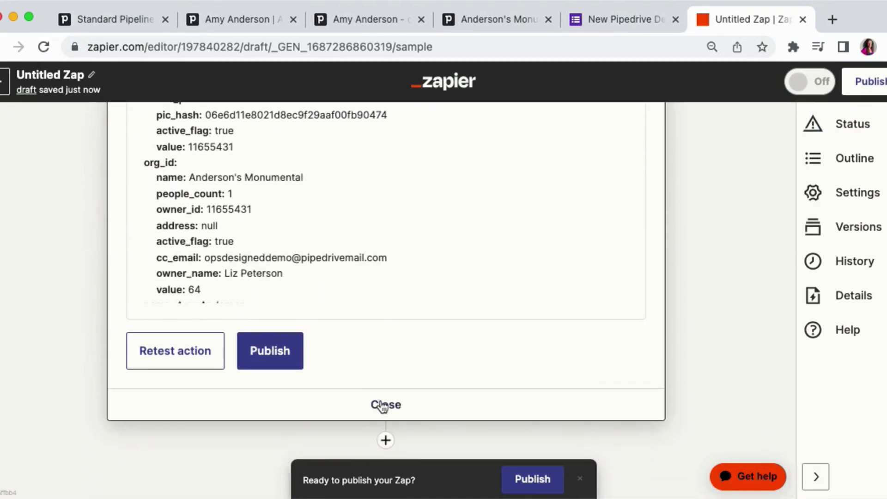
left_click(385, 404)
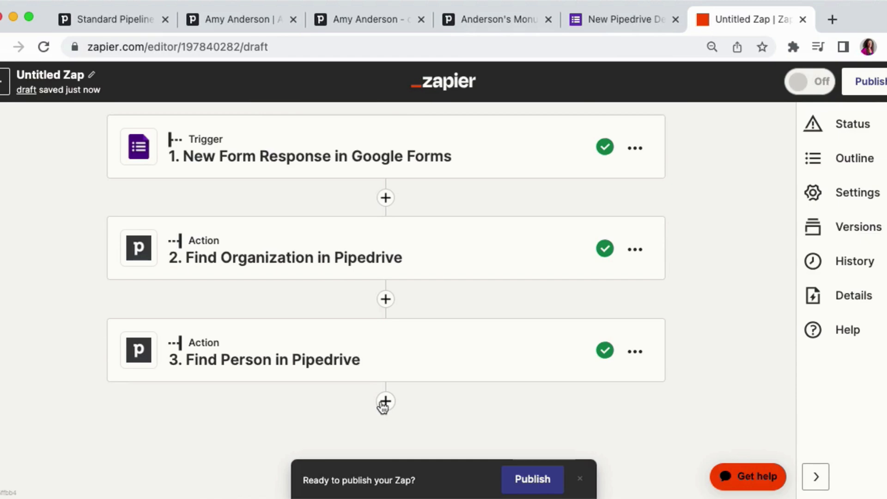
- Add a fourth step using the Paths built-in tool
left_click(611, 18)
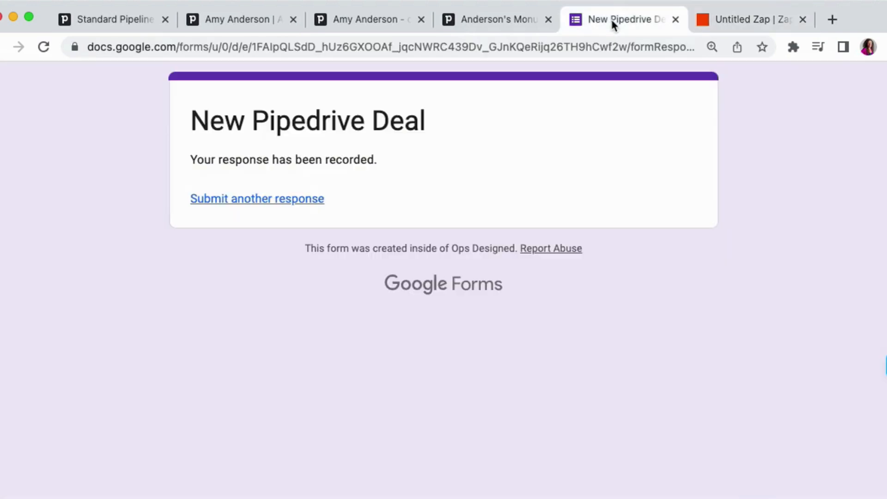
left_click(709, 24)
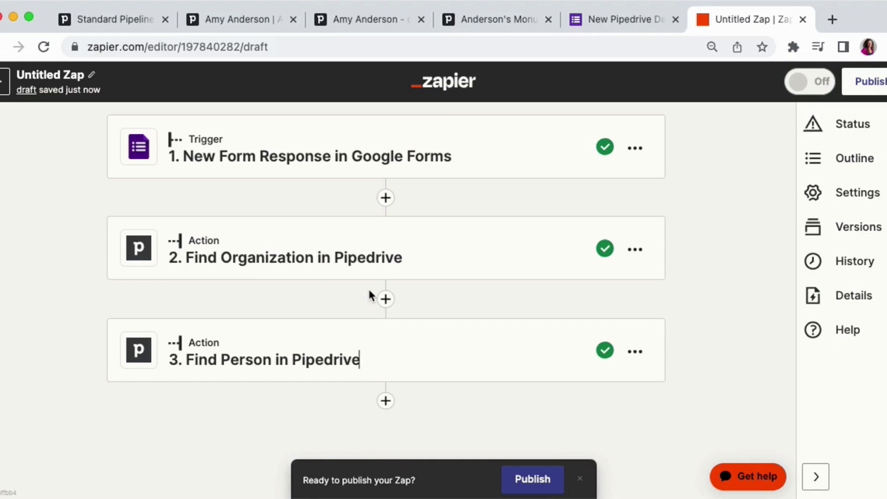
left_click(386, 402)
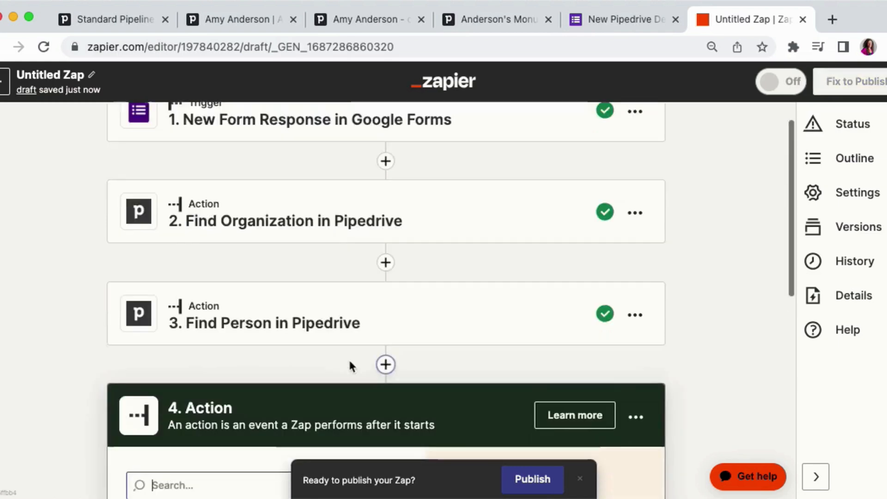
type("path")
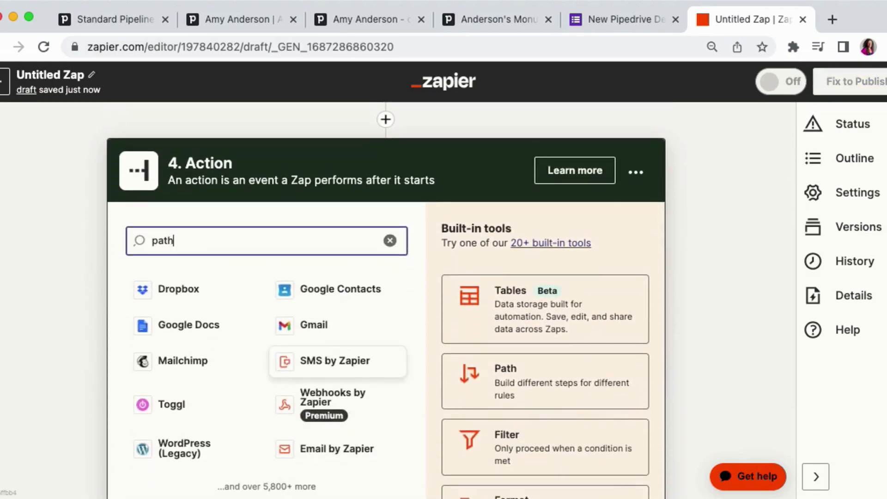
left_click(329, 290)
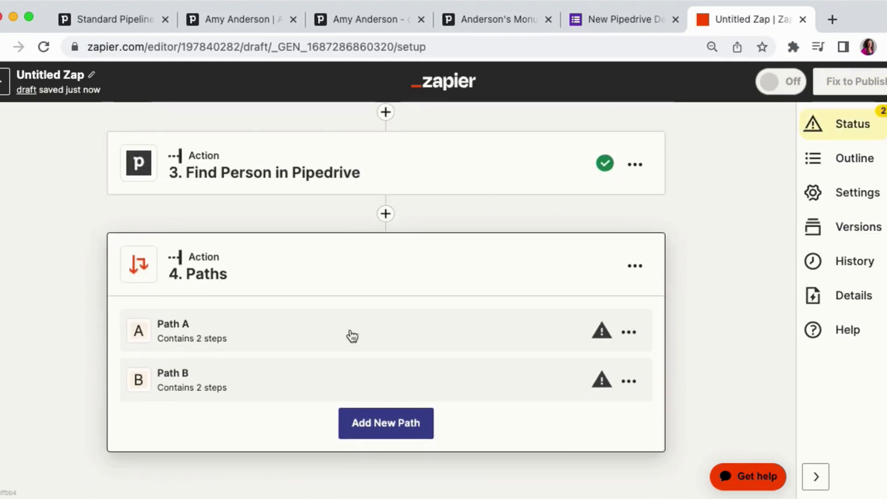
- Rename Path A to Proposal Type is Retainer
left_click(629, 332)
left_click(526, 365)
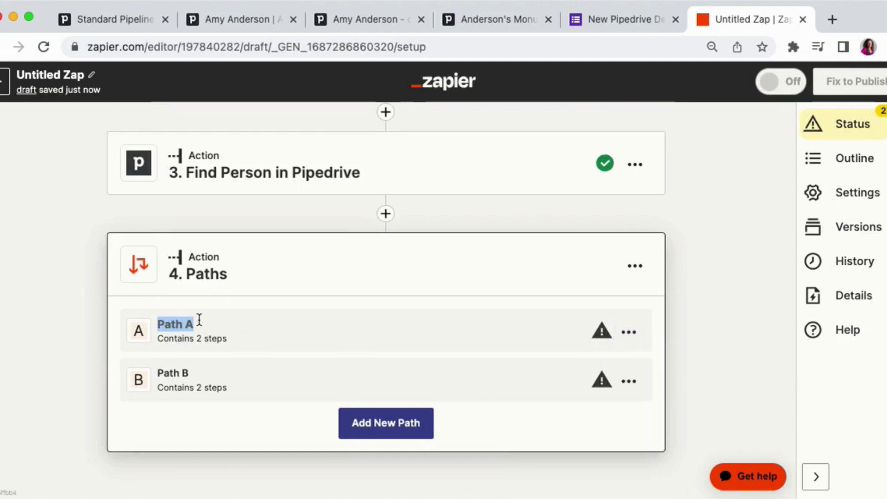
type("Props")
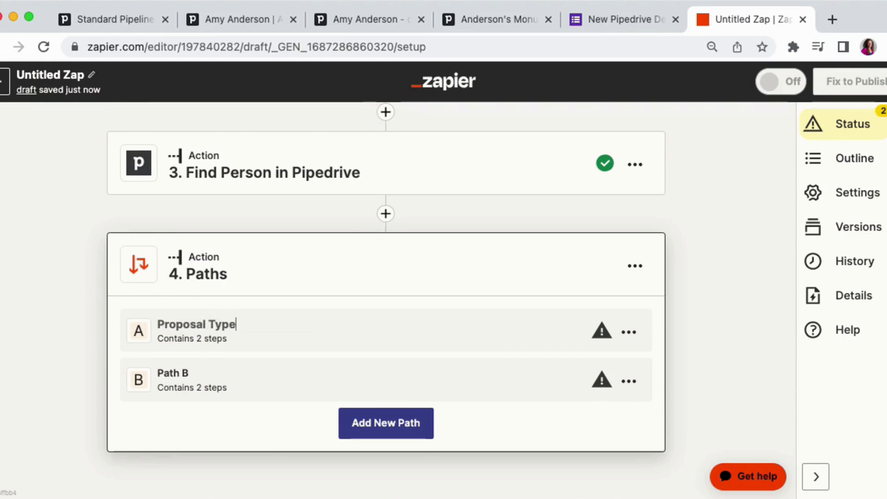
type("sal Type is Retainer")
key("Return")
- Rename Path B to Proposal Type is Mapping/Implementation
left_click(628, 381)
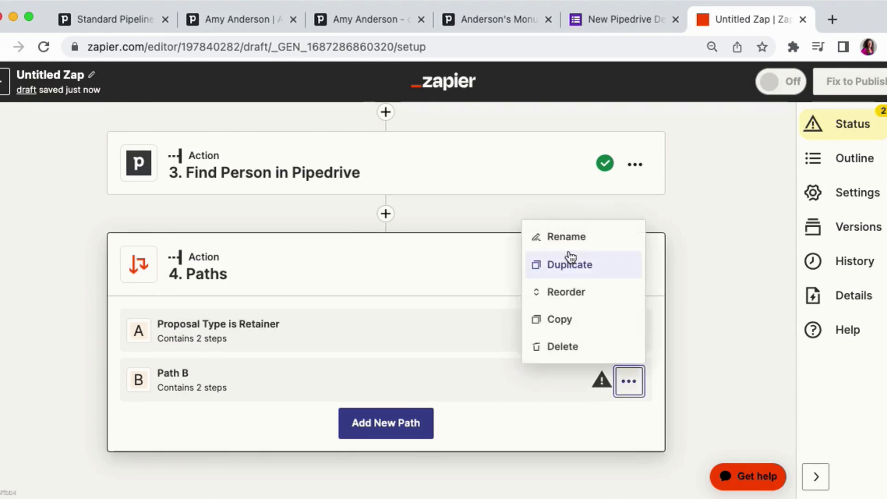
left_click(568, 237)
type("Proposal")
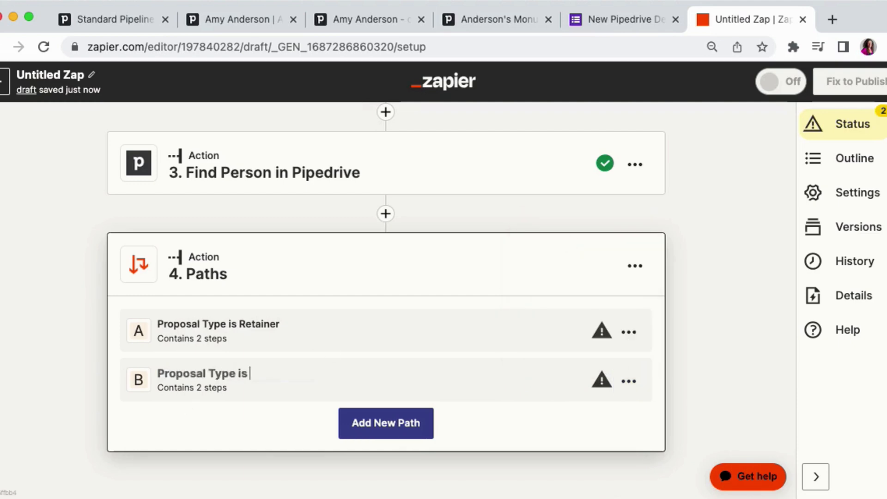
type(" Type is Mapping/")
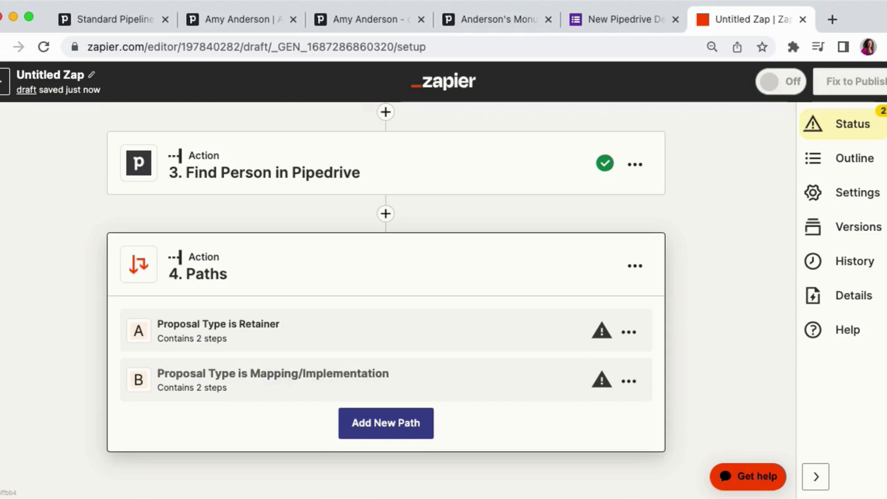
type("Implementation")
key("Return")
key("super+s")
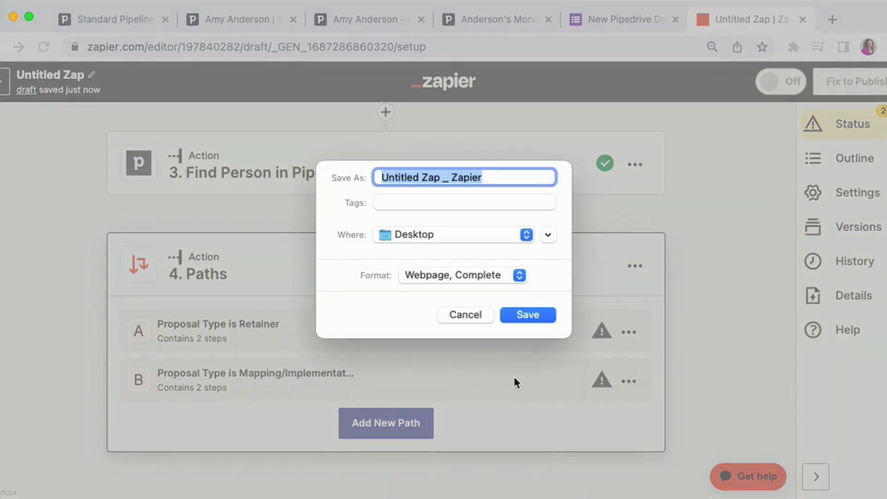
key("Escape")
- Open the Retainer path's rules and set the field to the form's "What type of proposal are they requesting?" answer
left_click(328, 337)
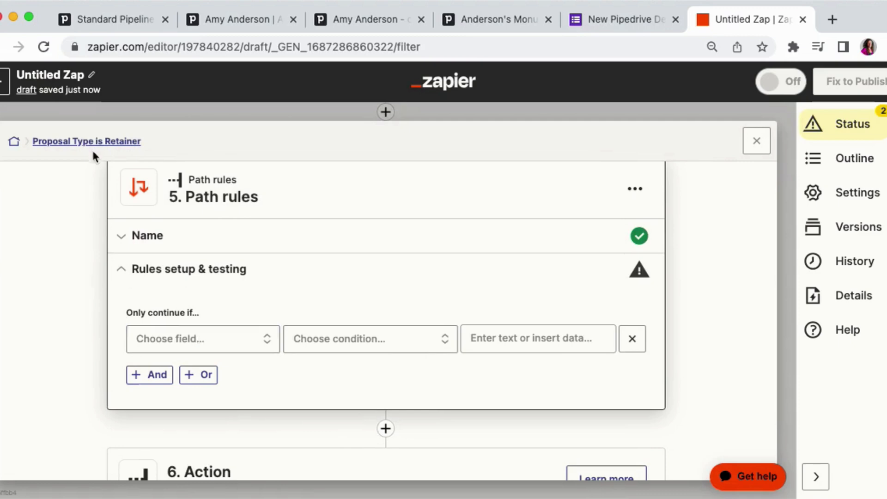
left_click(205, 339)
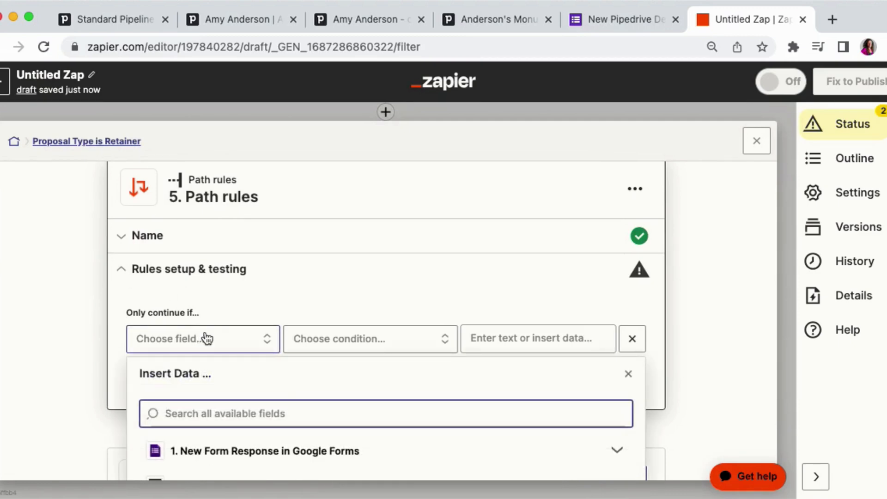
left_click(200, 380)
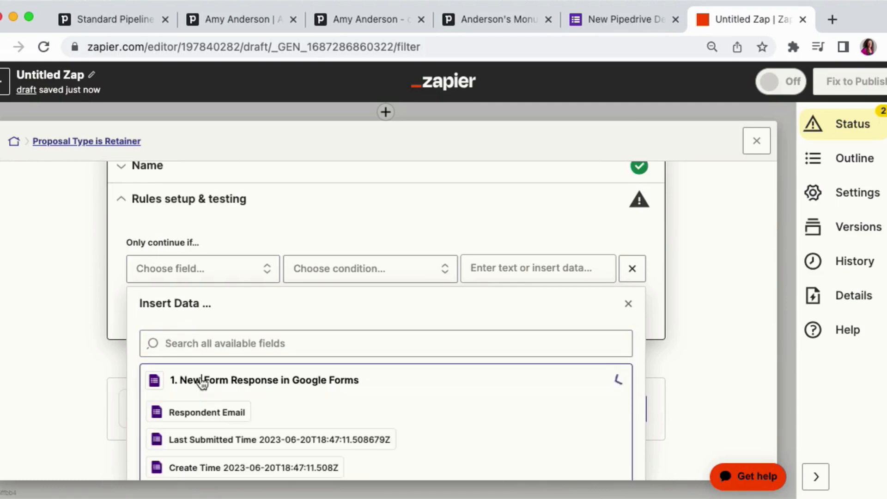
scroll(203, 370, "down", 4)
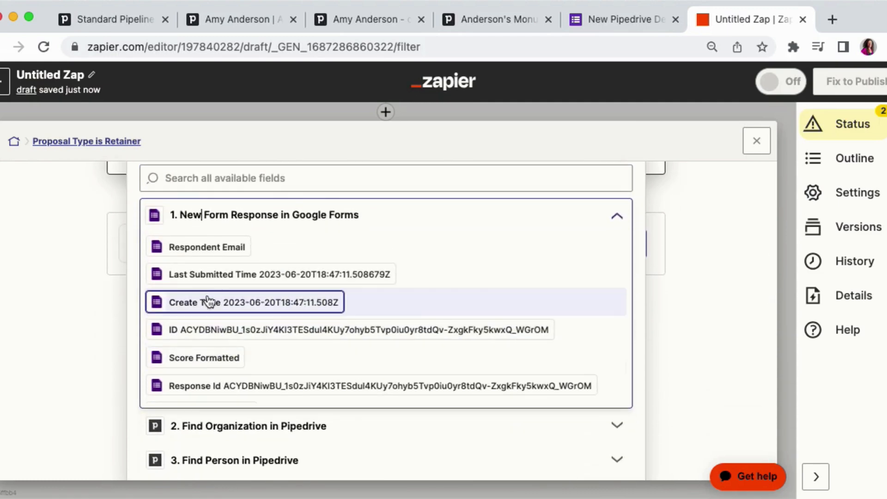
left_click(184, 177)
type("propo")
key("BackSpace")
key("BackSpace")
key("BackSpace")
key("BackSpace")
key("BackSpace")
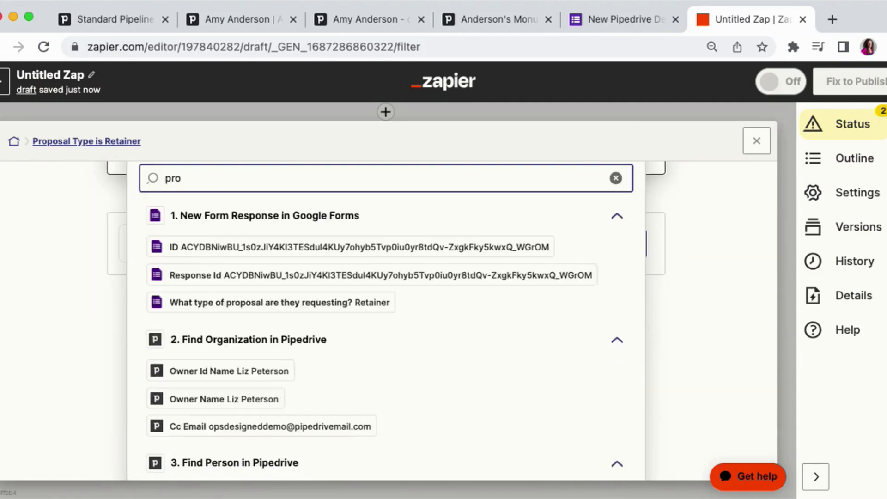
left_click(207, 380)
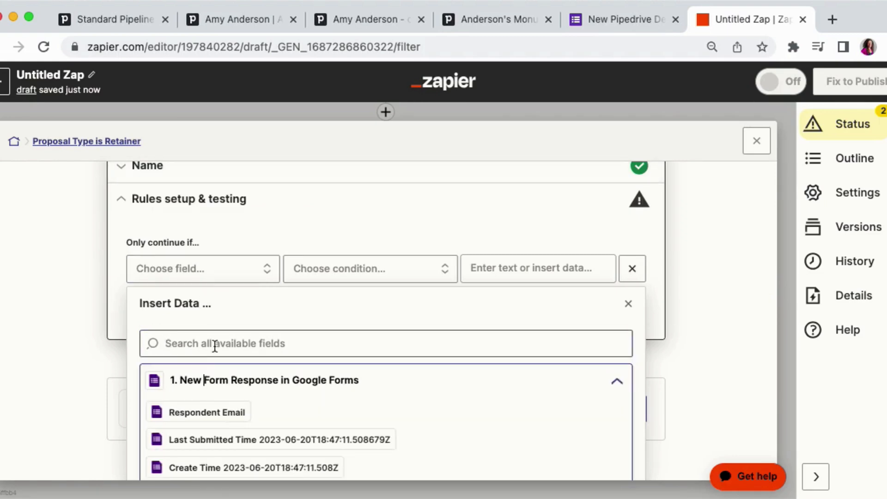
scroll(214, 346, "down", 5)
scroll(215, 345, "down", 1)
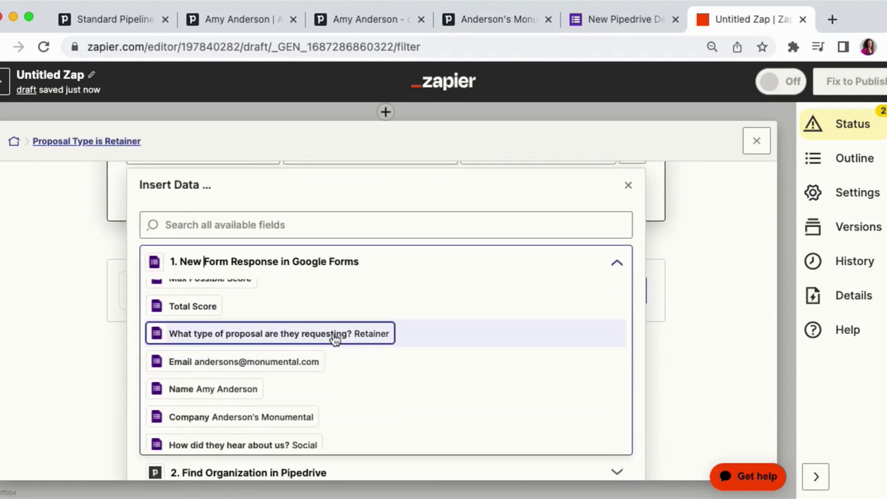
left_click(277, 336)
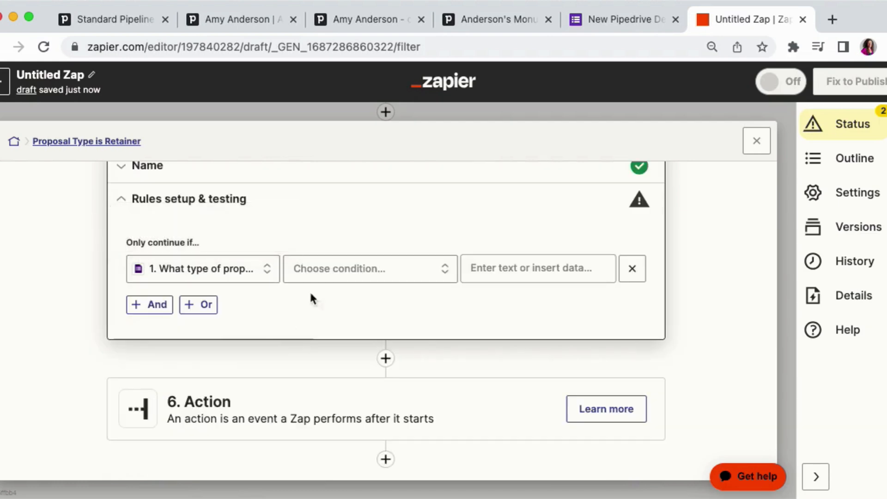
- Set the rule condition to (Text) Contains Retainer, test the rule, and close the path rules
left_click(335, 277)
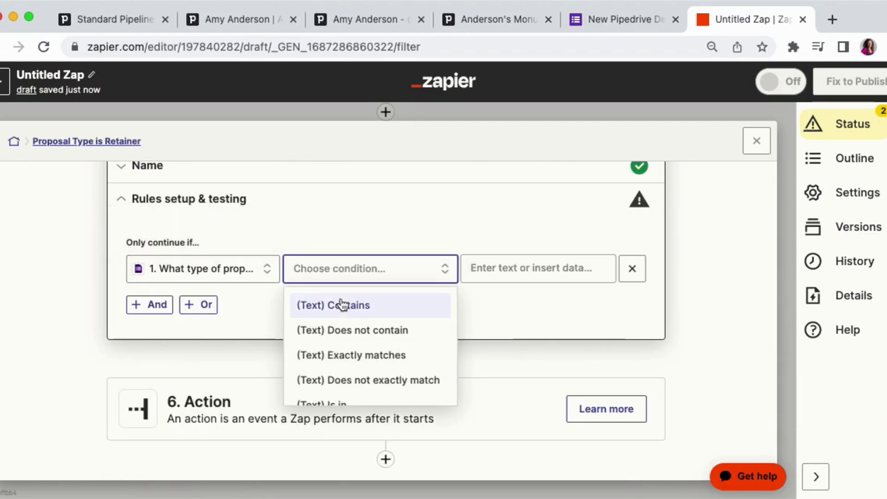
left_click(341, 305)
left_click(484, 267)
type("Retainer")
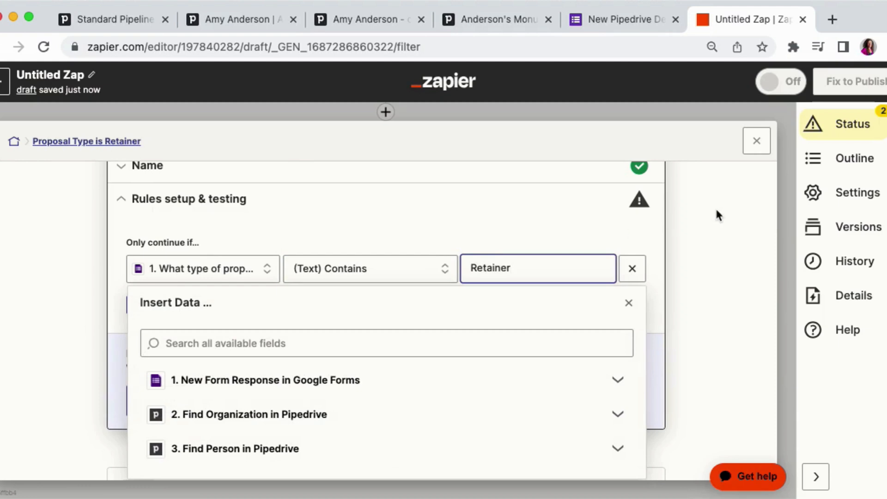
left_click(717, 215)
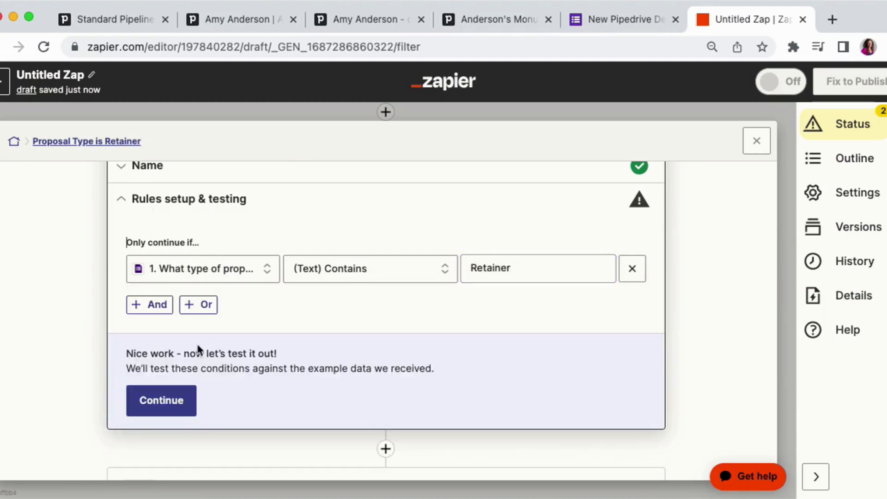
left_click(149, 400)
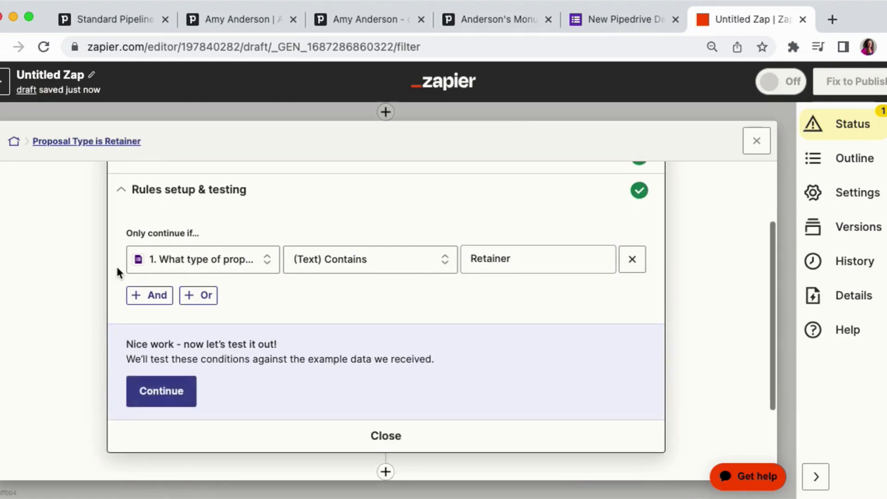
left_click(626, 287)
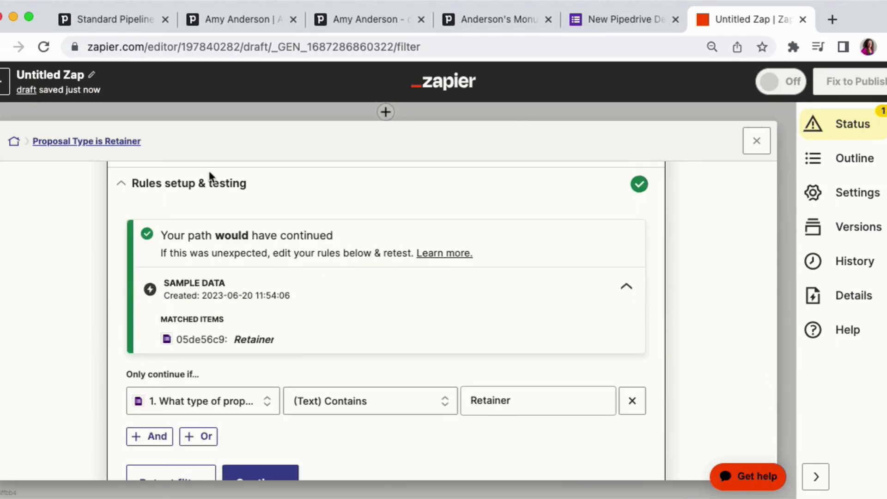
scroll(221, 296, "down", 5)
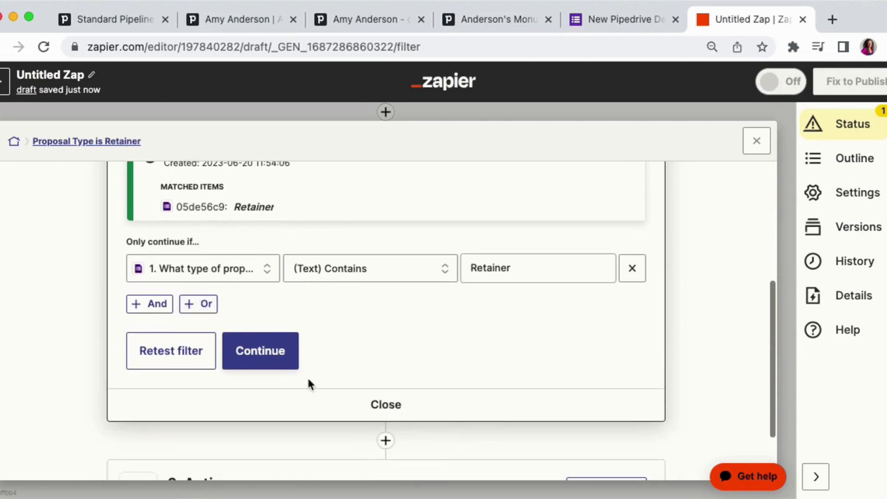
left_click(355, 403)
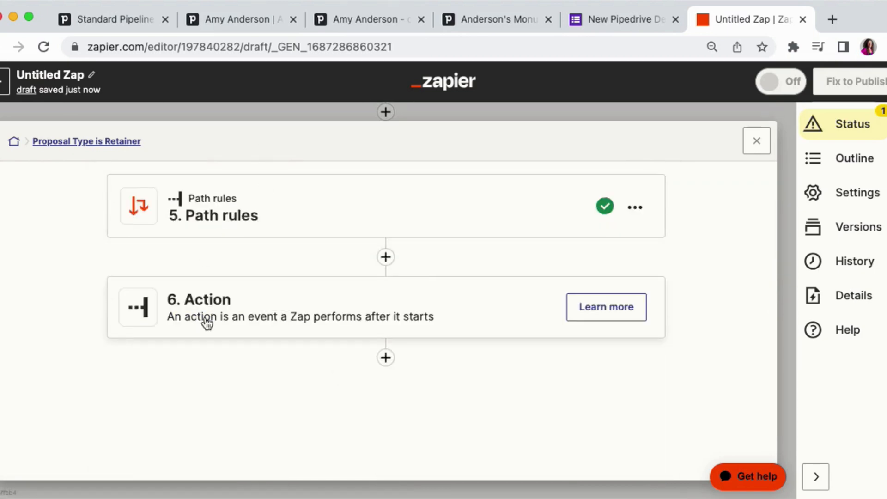
- Add a Pipedrive Create Deal action inside the Retainer path and continue to its action fields
left_click(194, 308)
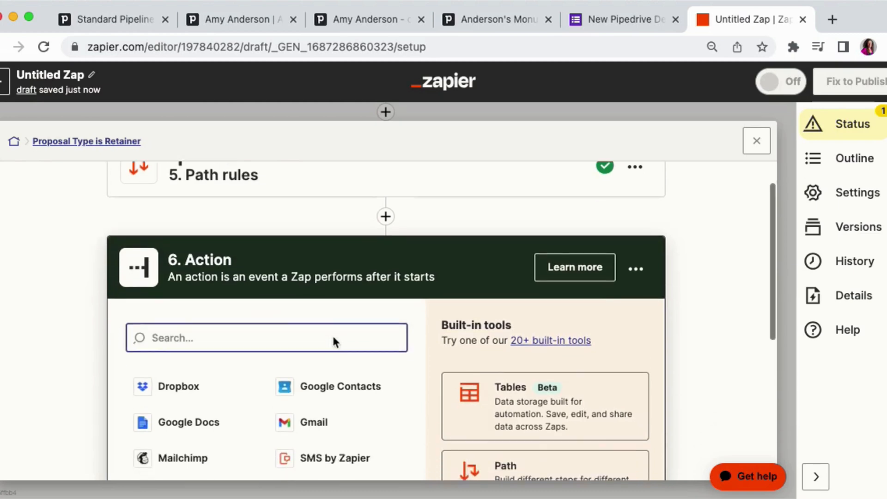
type("pip")
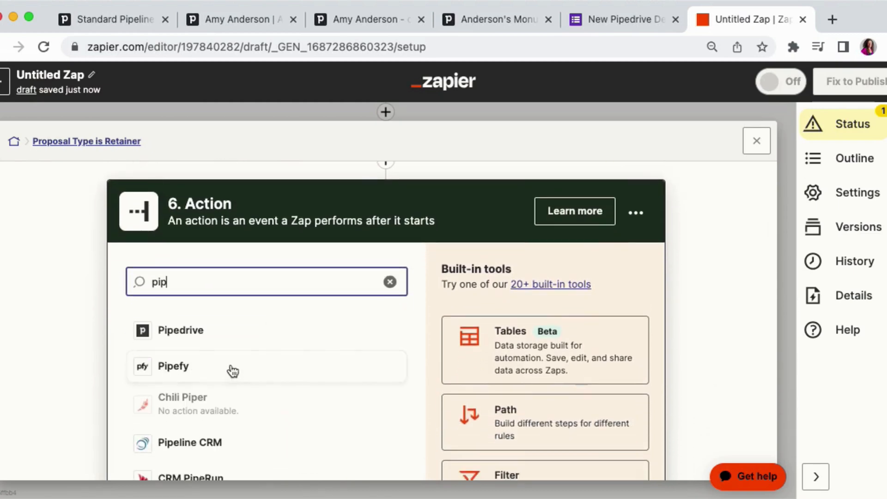
left_click(203, 333)
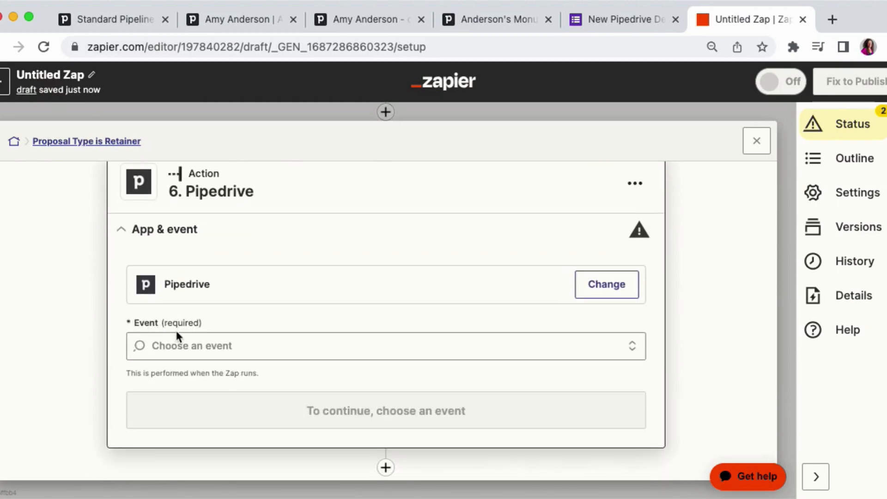
left_click(174, 345)
type("create")
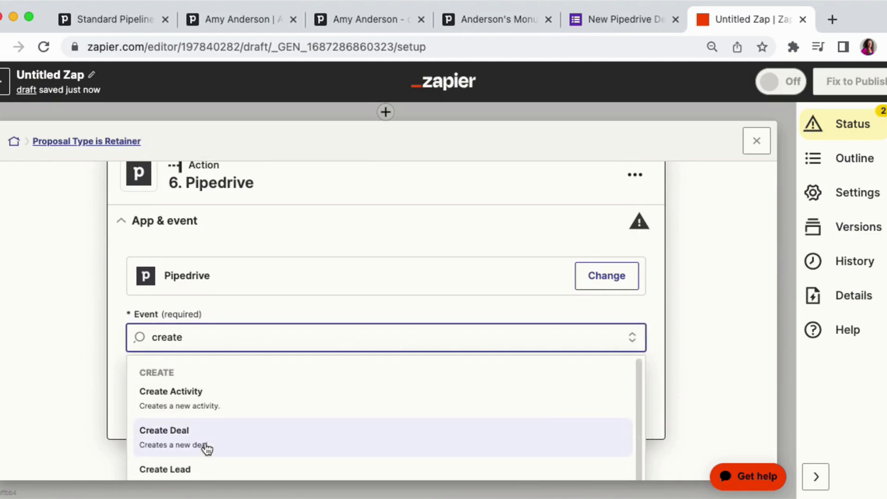
left_click(206, 446)
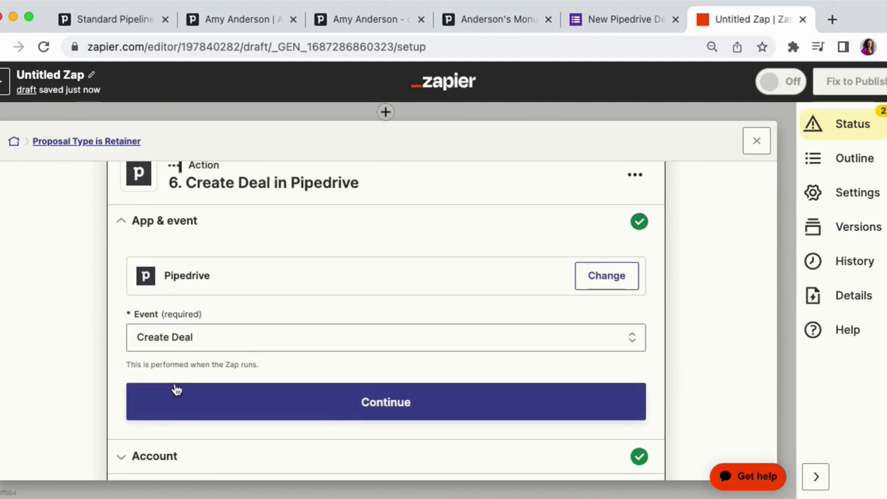
left_click(174, 391)
left_click(166, 368)
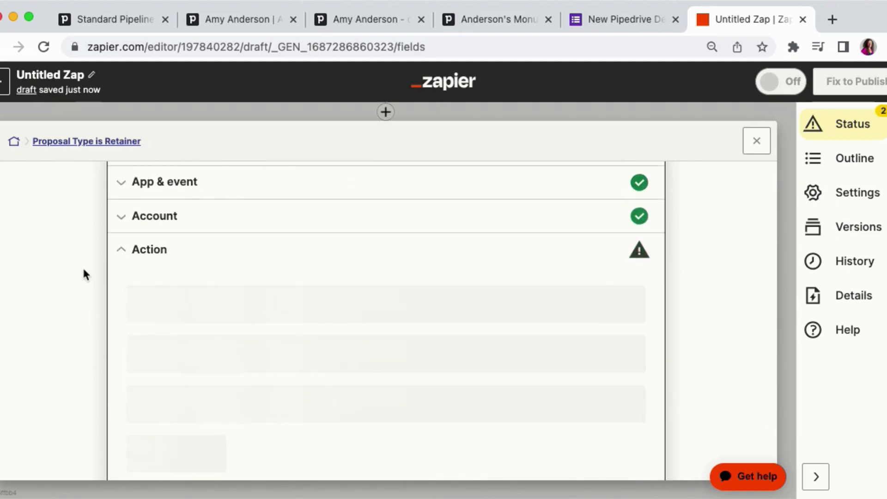
left_click(174, 218)
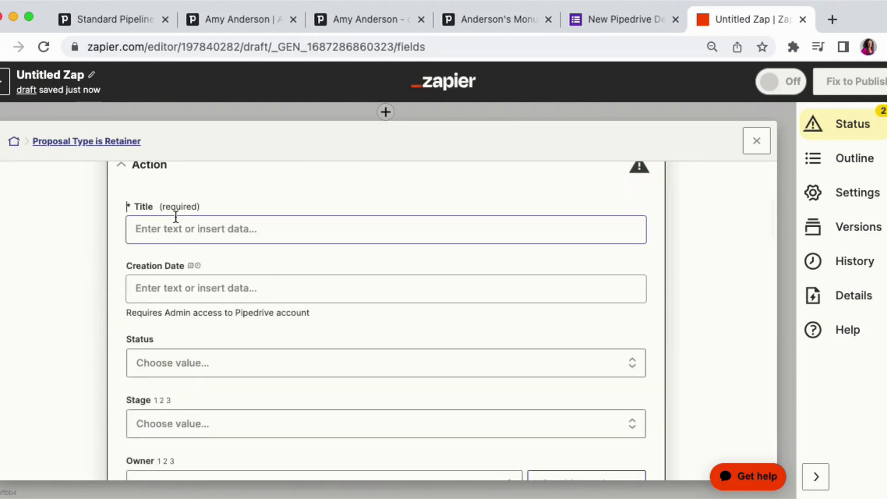
- Insert the form response's Name into the deal Title
left_click(146, 228)
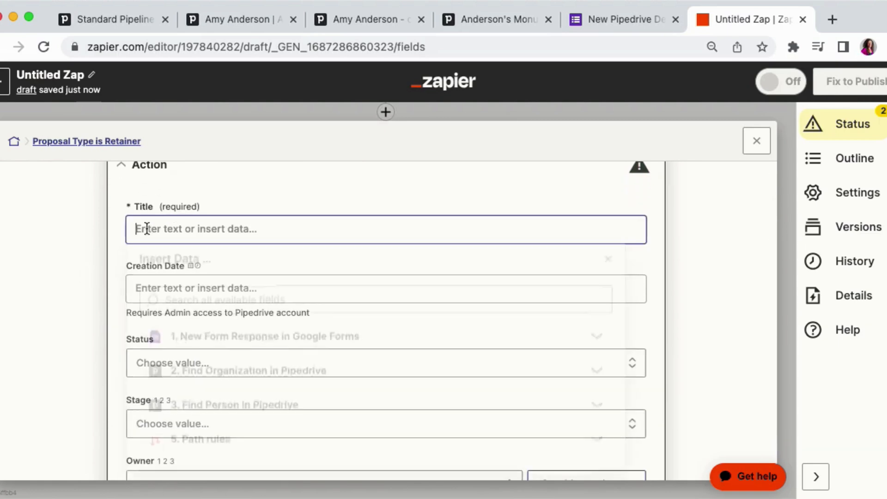
left_click(182, 305)
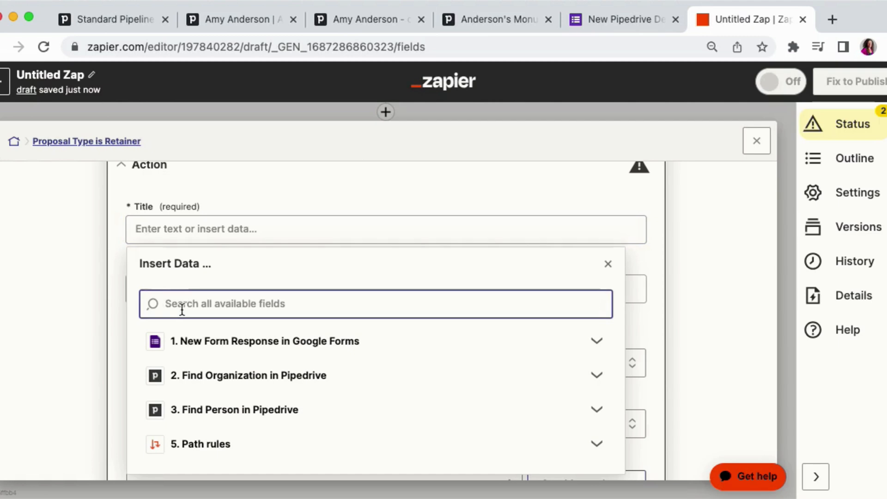
left_click(203, 348)
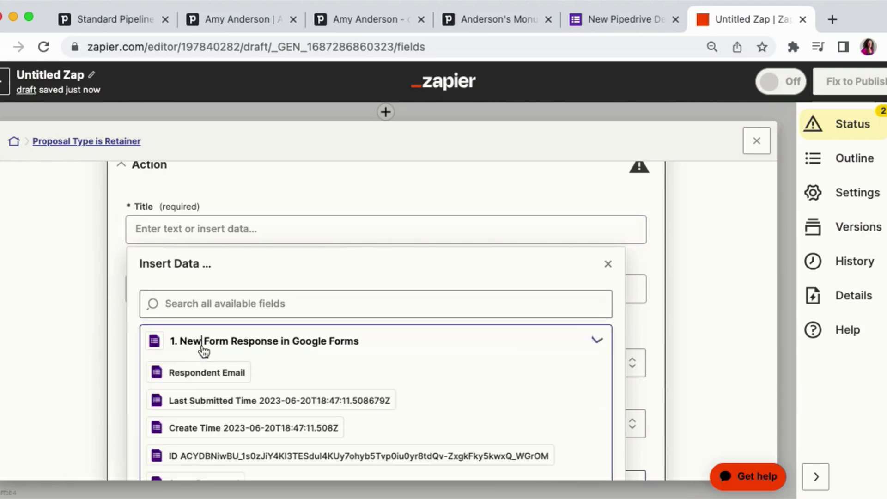
left_click(197, 303)
type("a")
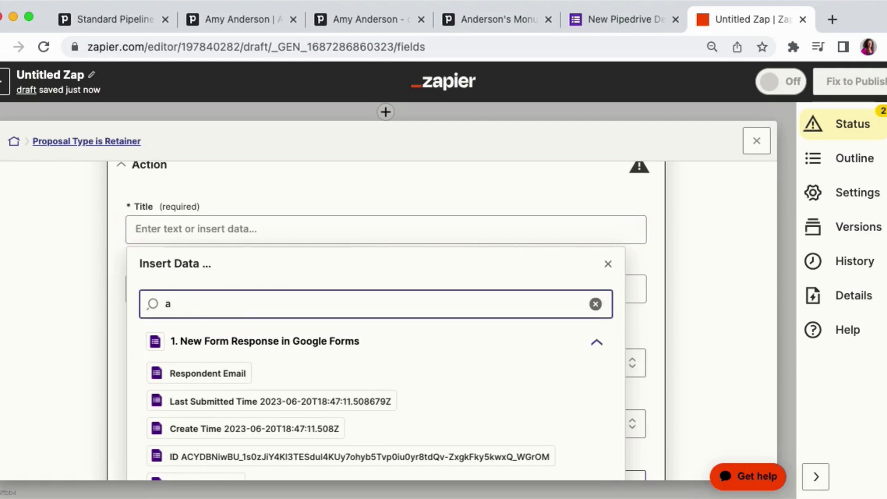
type("my")
left_click(194, 373)
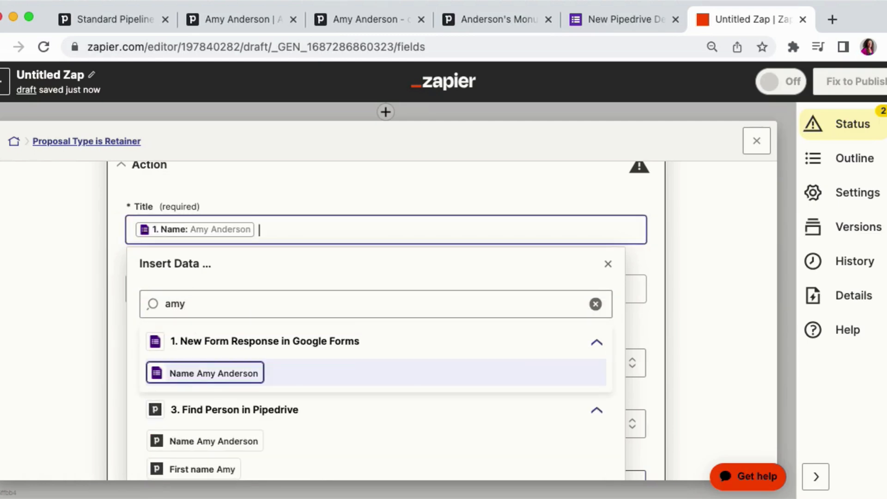
- Append the form response's Company to the deal Title
double_click(171, 305)
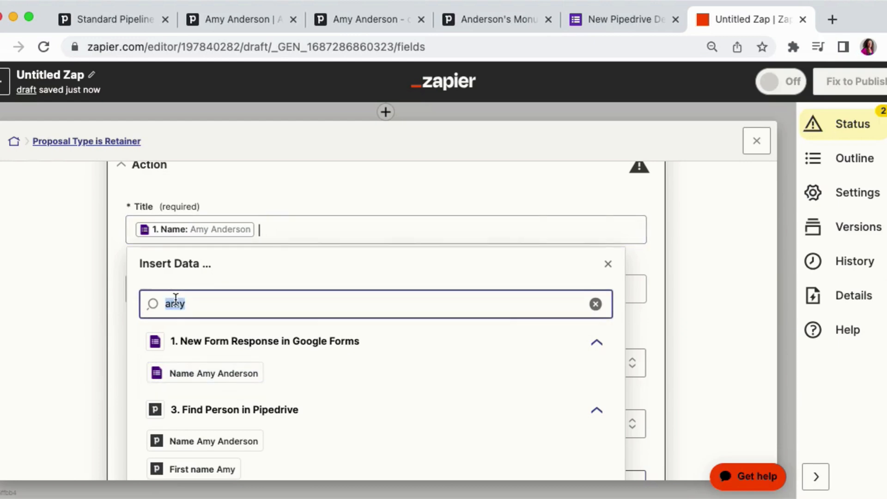
type("cc")
type("mpa")
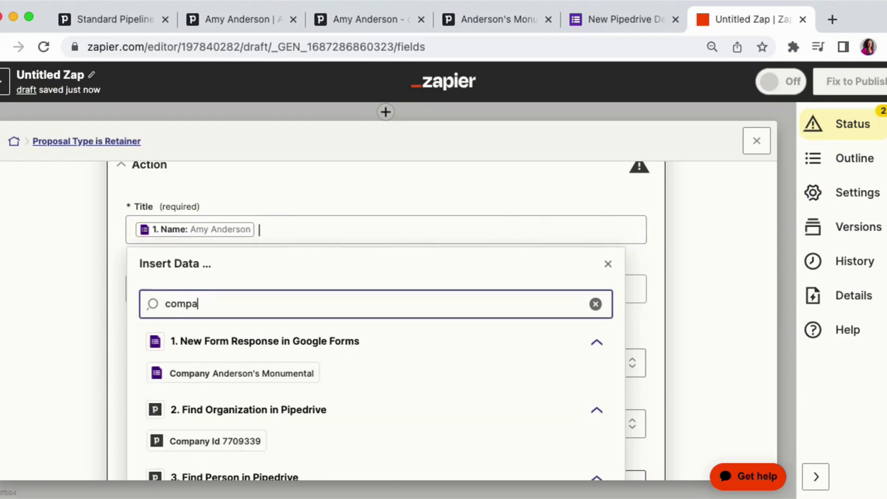
left_click(194, 373)
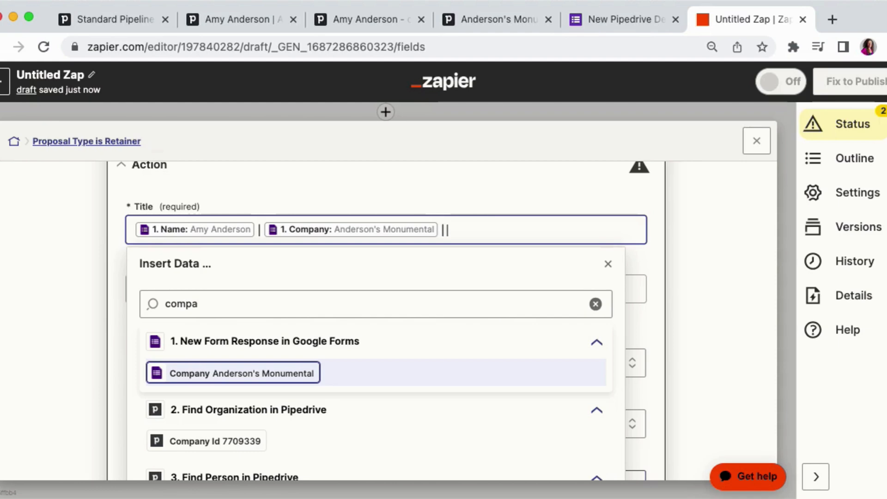
- Append the form's "What type of proposal are they requesting?" answer to the deal Title
double_click(174, 304)
type("ret")
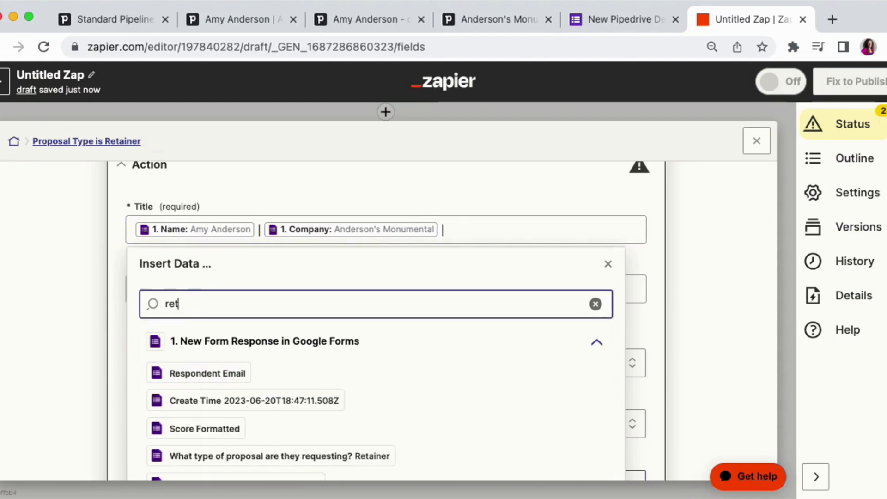
type("aomer")
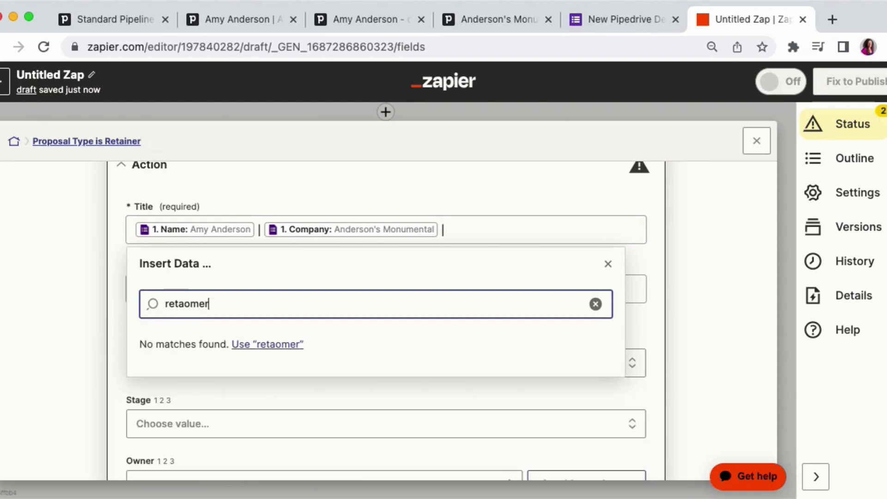
double_click(188, 304)
type("reta")
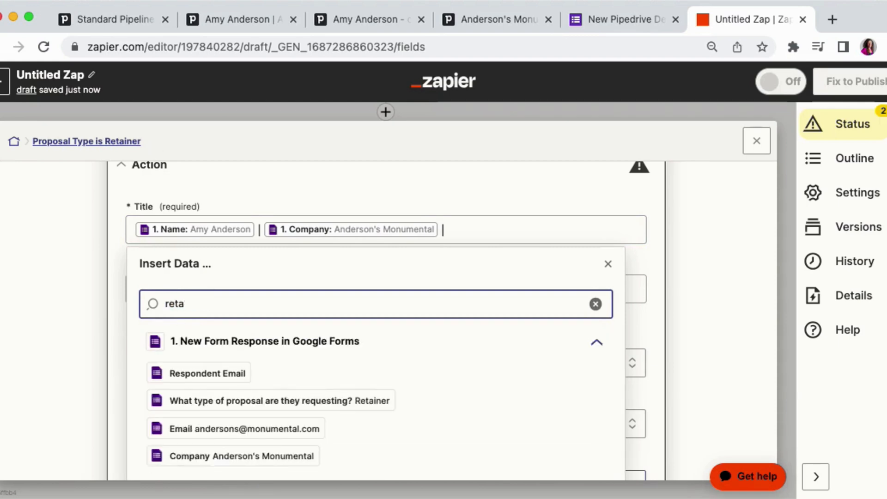
type("iner")
left_click(202, 372)
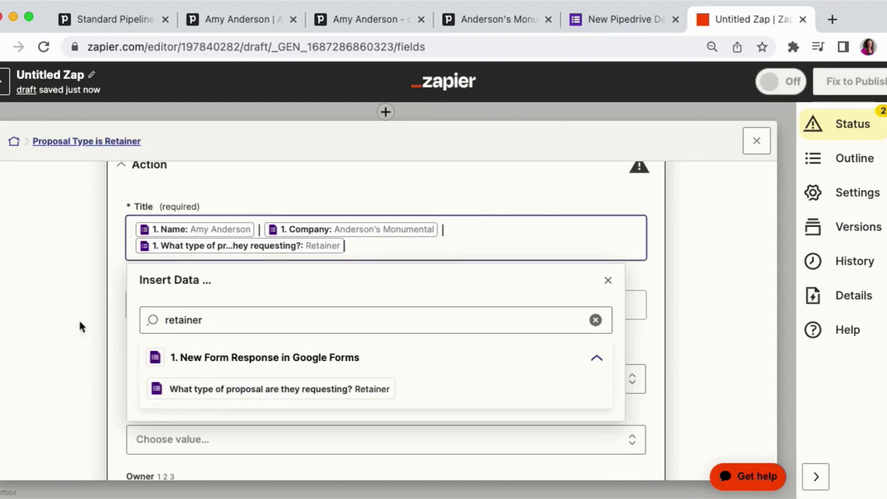
- Set the deal Stage to New Lead (Retained Pipeline)
left_click(29, 277)
scroll(90, 278, "down", 2)
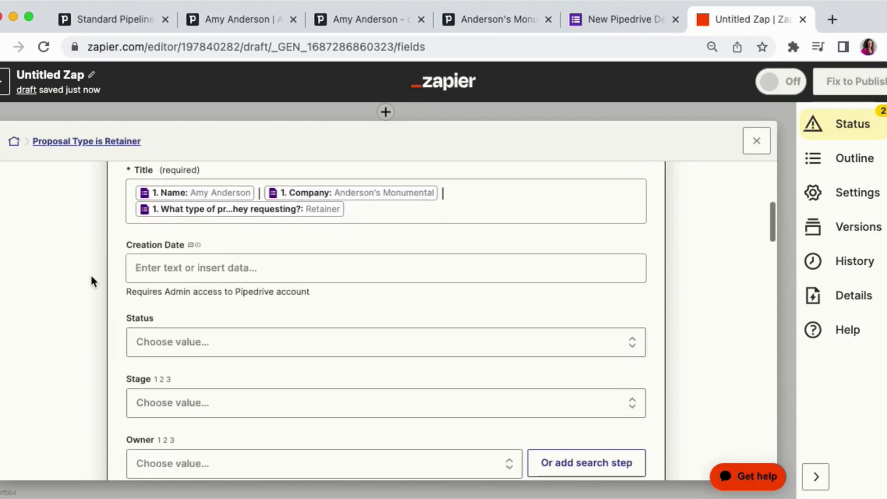
scroll(90, 273, "down", 2)
left_click(193, 375)
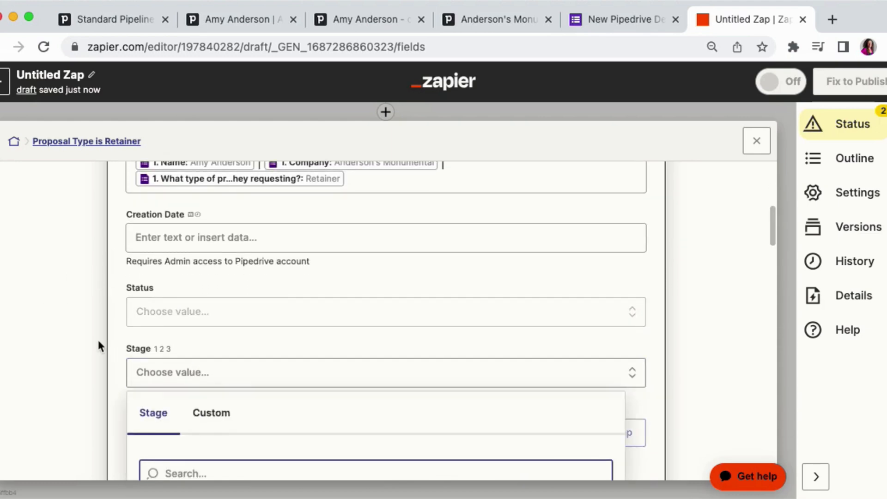
scroll(97, 338, "down", 1)
scroll(98, 345, "down", 5)
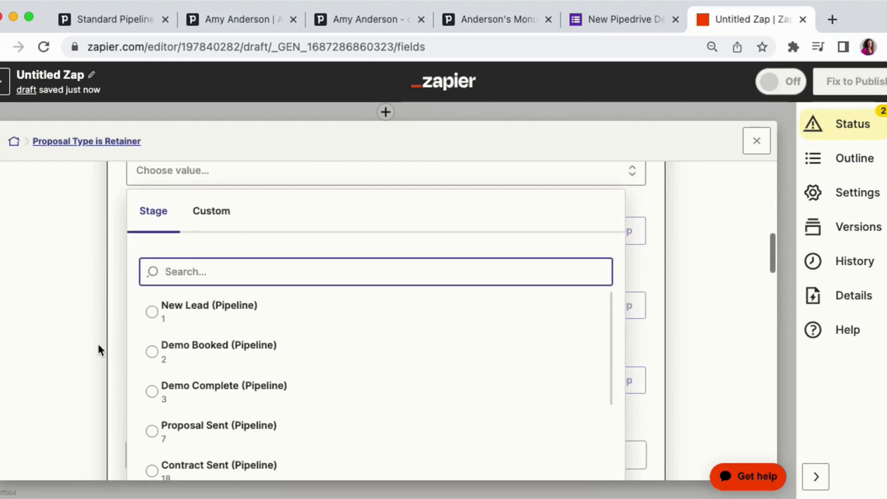
type("re")
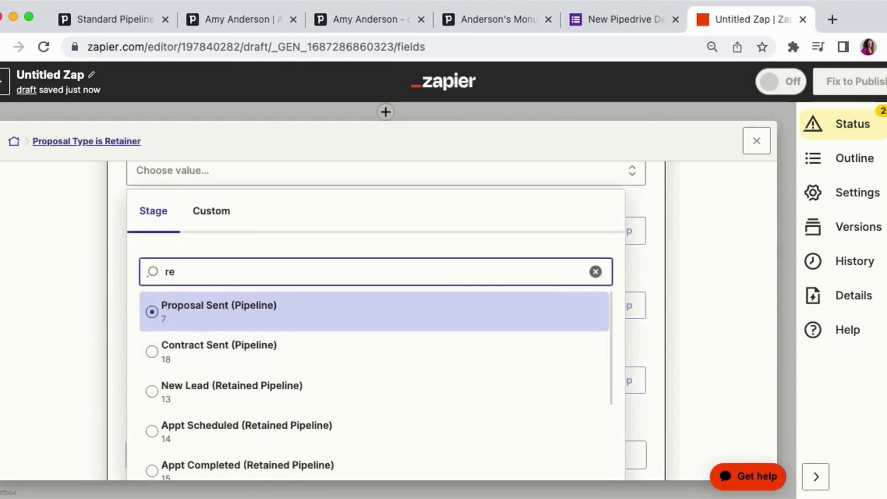
type("aint")
key("BackSpace")
key("BackSpace")
key("BackSpace")
key("BackSpace")
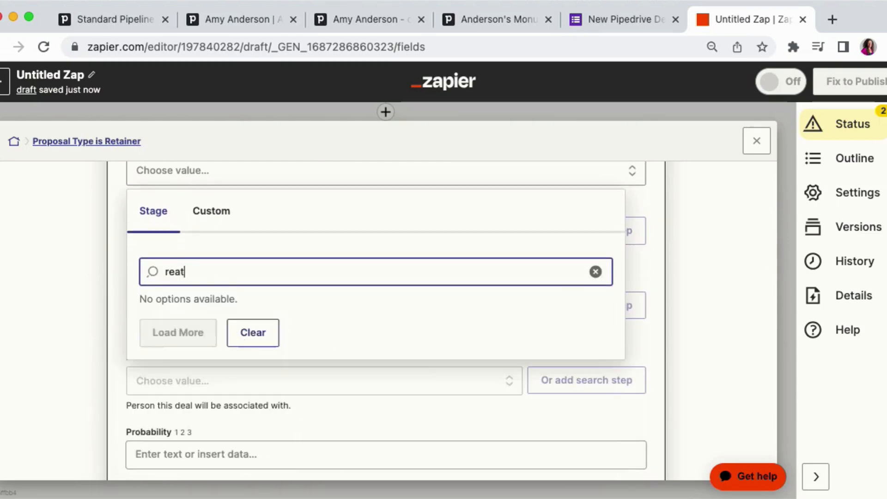
type("tained")
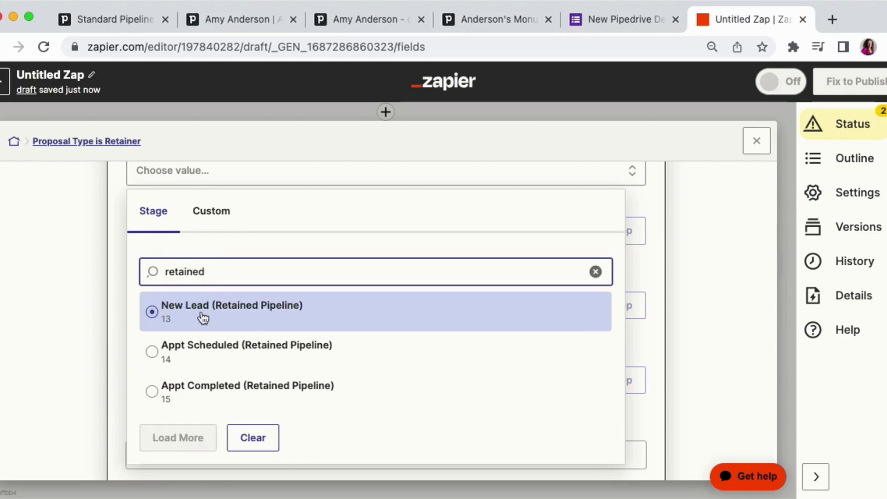
left_click(201, 318)
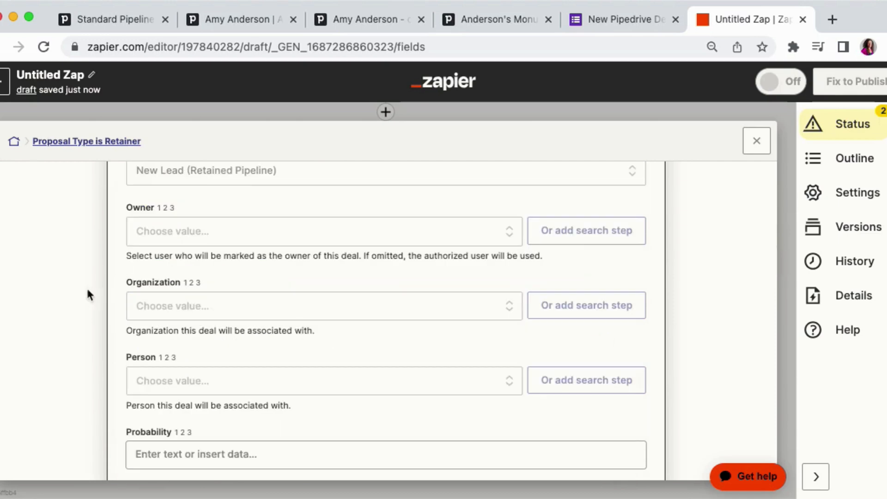
- Map the deal Organization to the ID from the Find Organization in Pipedrive step
scroll(66, 285, "down", 2)
scroll(66, 286, "down", 1)
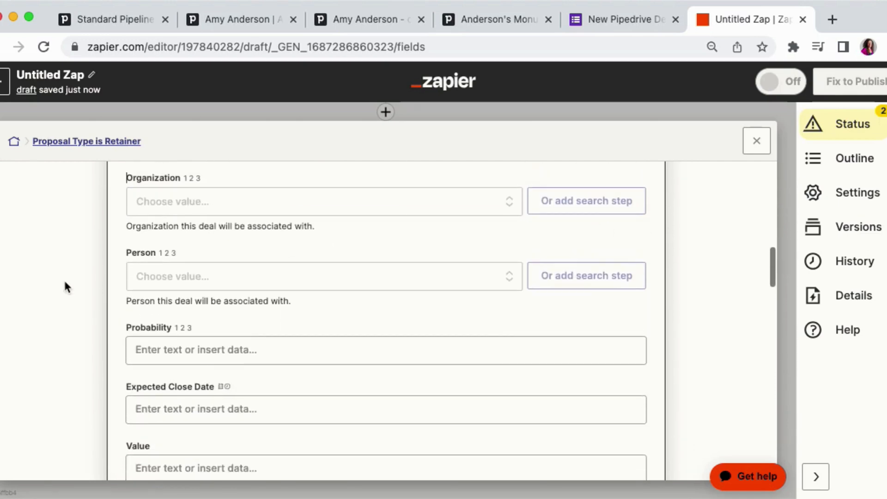
left_click(169, 202)
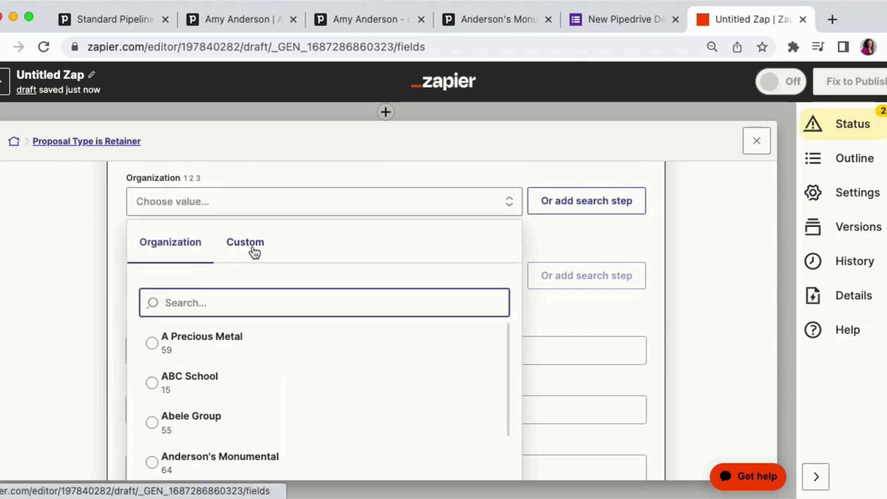
left_click(253, 252)
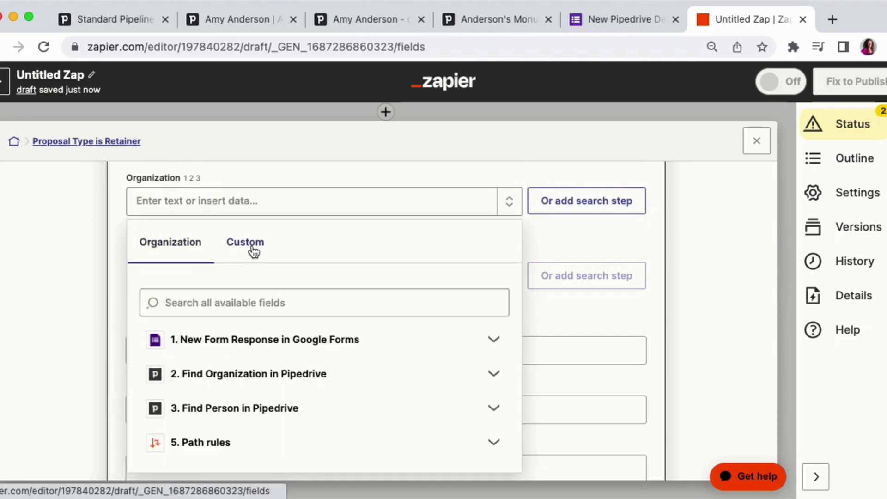
left_click(198, 375)
left_click(179, 433)
left_click(93, 333)
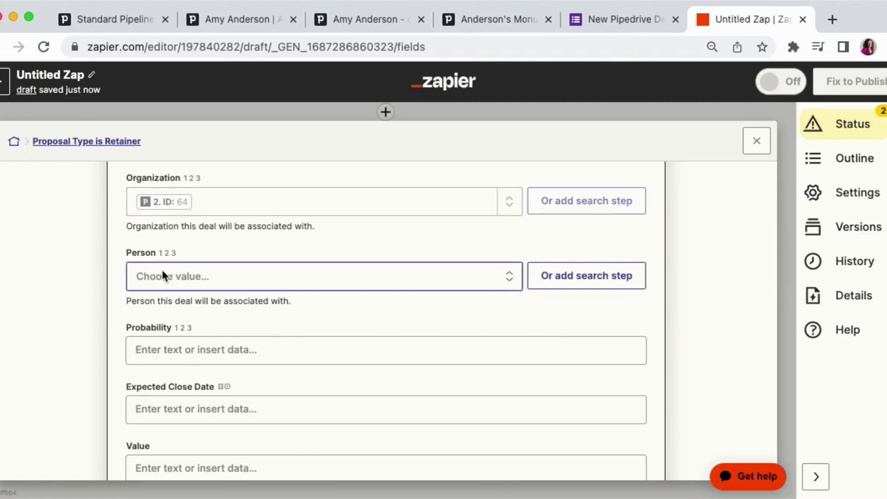
- Map the deal Person to the ID from the Find Person in Pipedrive step
left_click(209, 279)
left_click(226, 318)
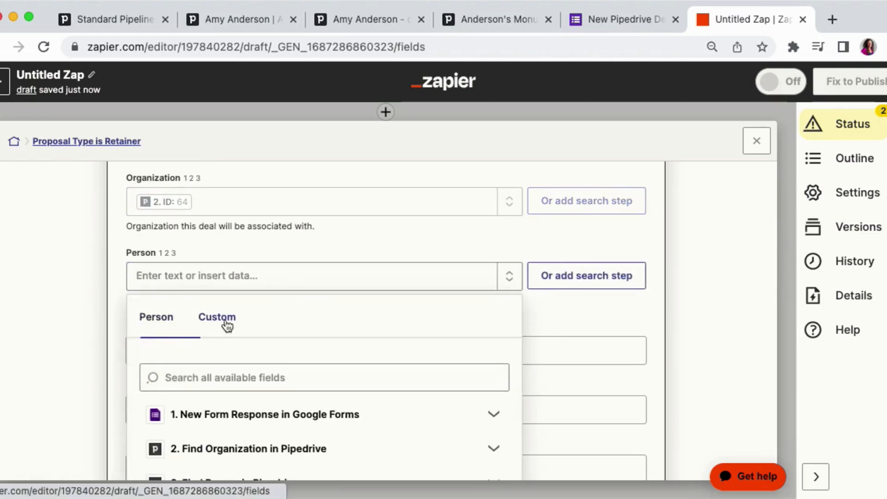
scroll(206, 440, "down", 2)
left_click(205, 437)
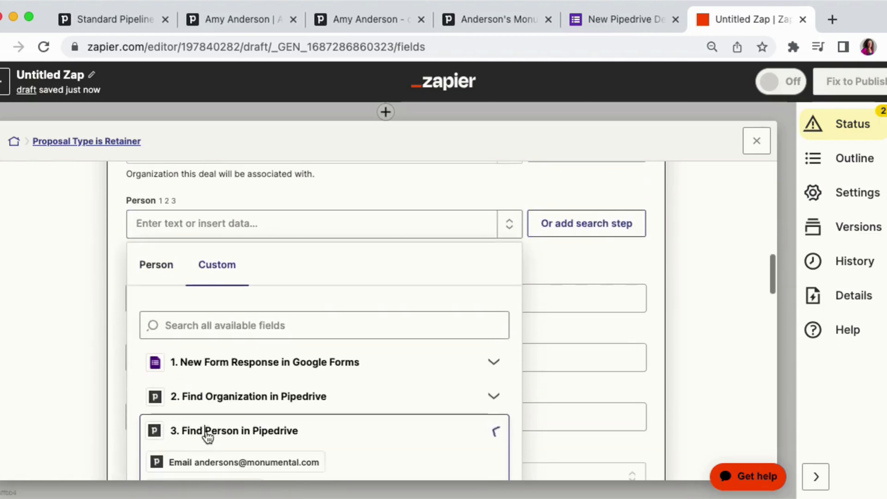
scroll(153, 425, "down", 2)
scroll(180, 434, "down", 2)
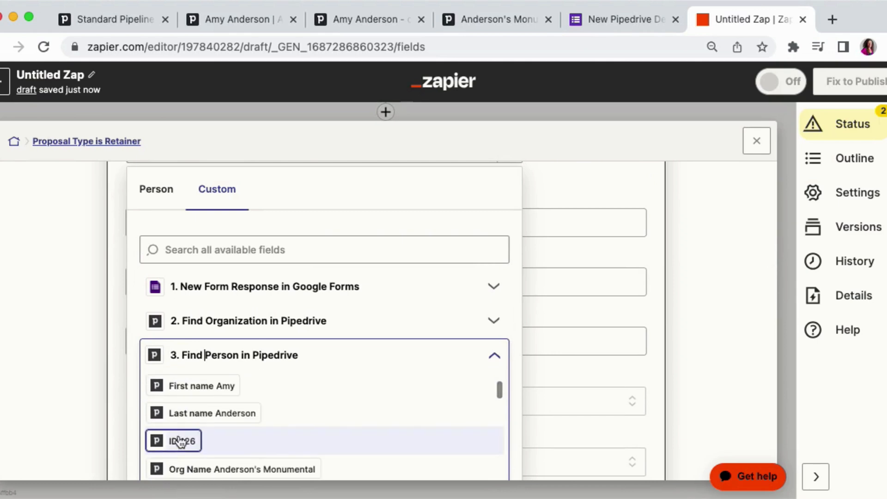
left_click(175, 437)
- Set the deal Value to 5000
scroll(99, 321, "down", 4)
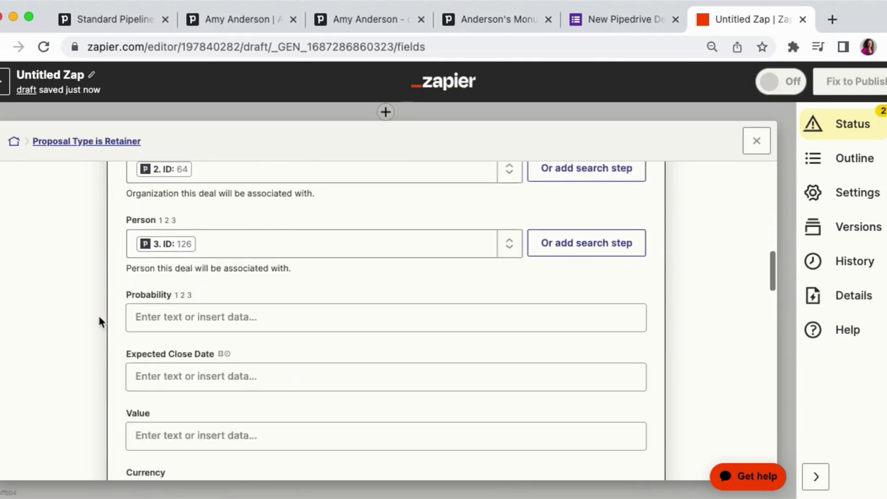
scroll(98, 313, "down", 2)
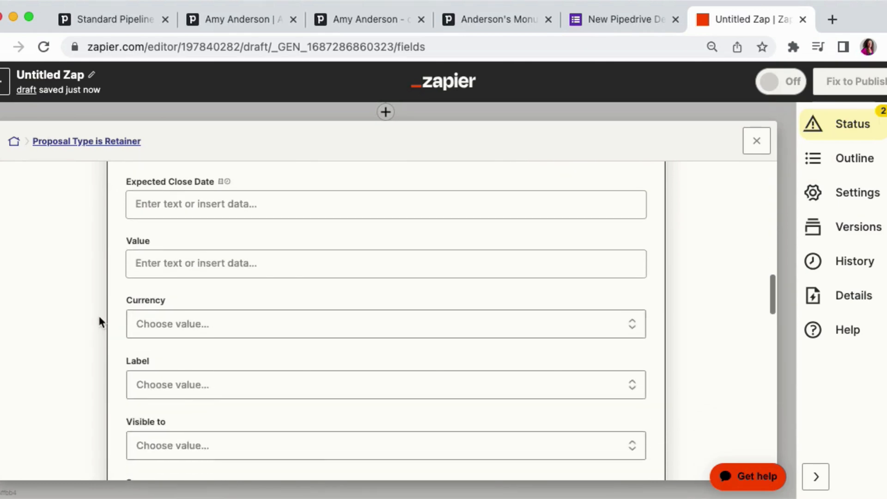
left_click(158, 267)
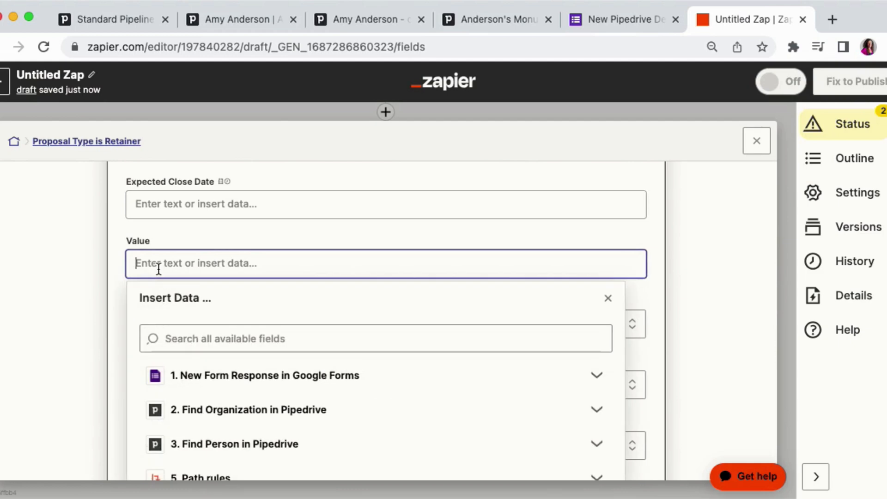
type("5000")
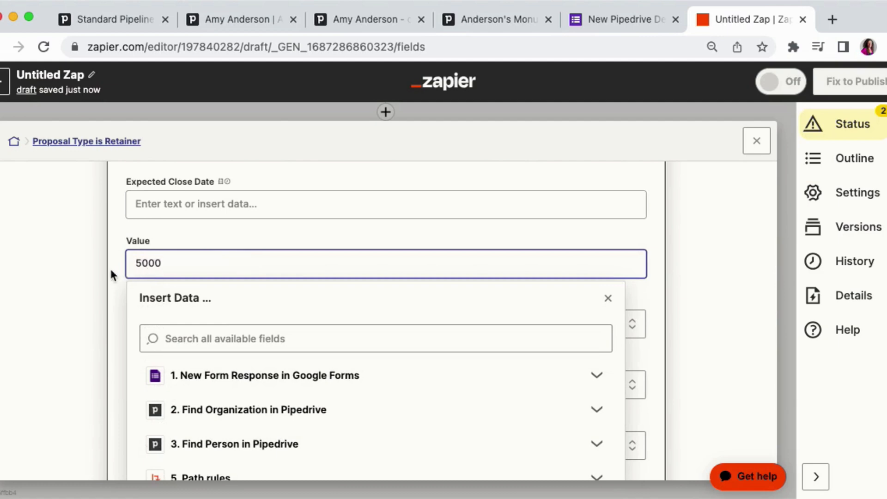
left_click(111, 272)
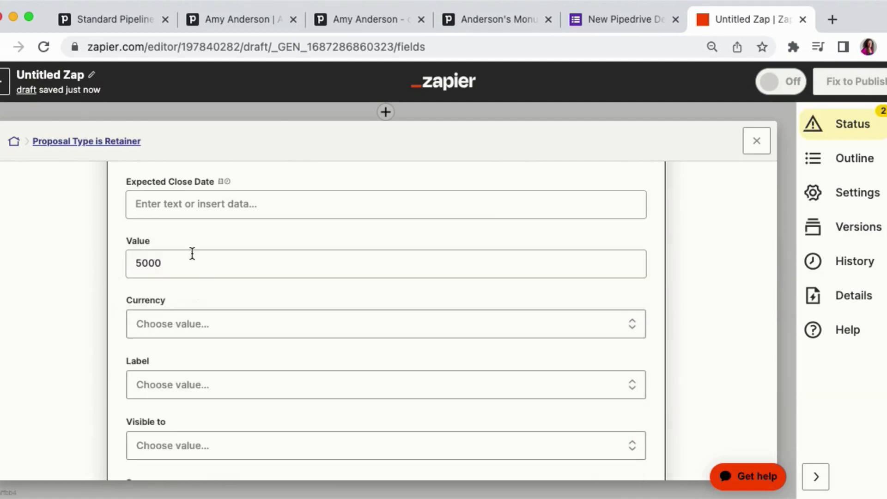
- Open the deal Source options and compare them with the form's "How did they hear about us?" choices
scroll(78, 273, "down", 2)
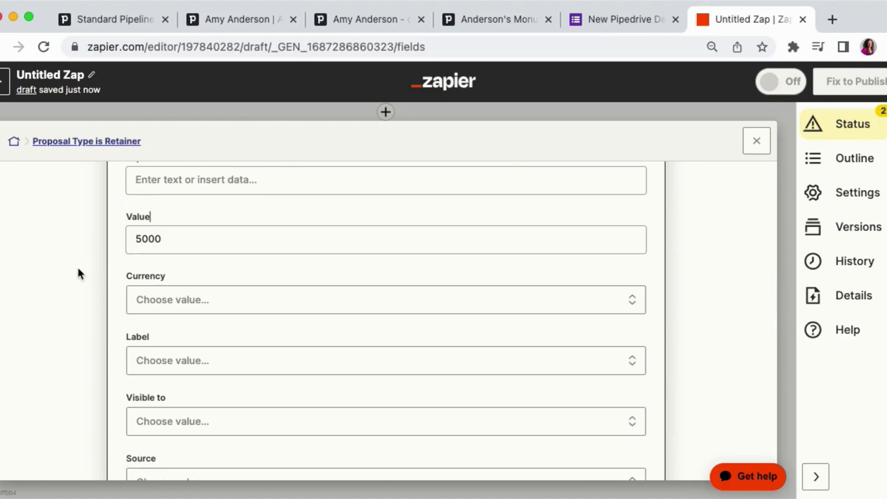
scroll(78, 274, "down", 4)
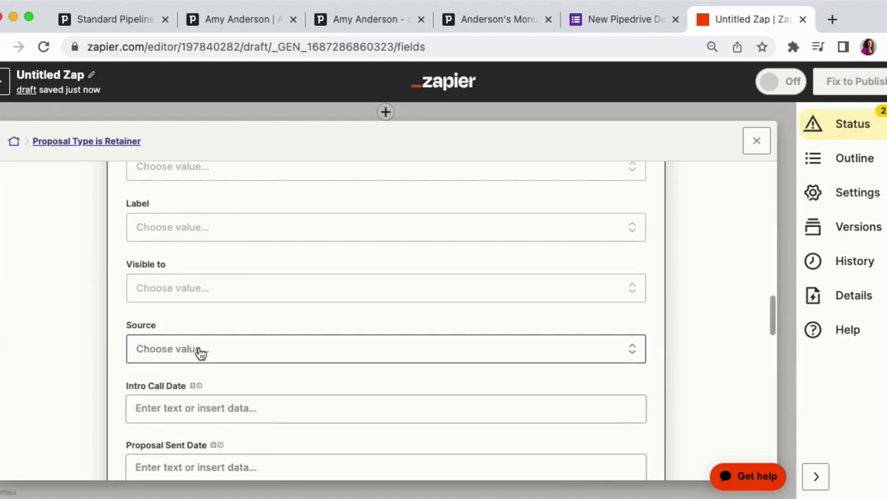
left_click(198, 350)
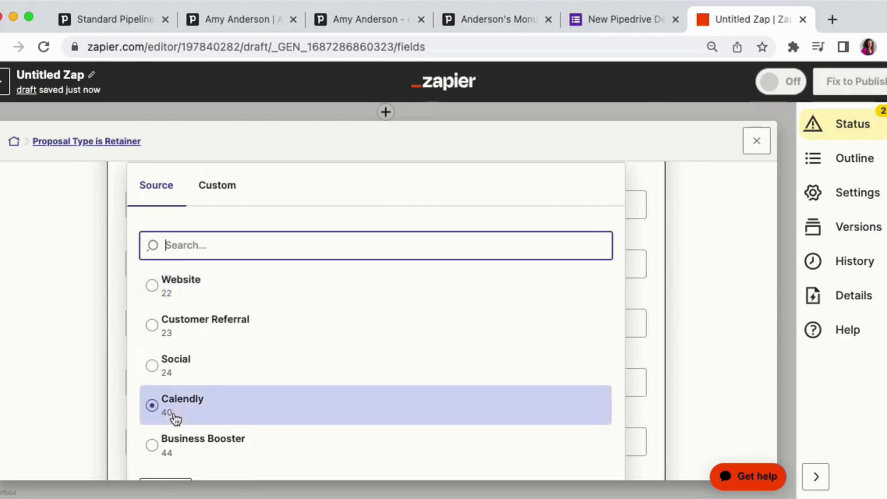
left_click(185, 303)
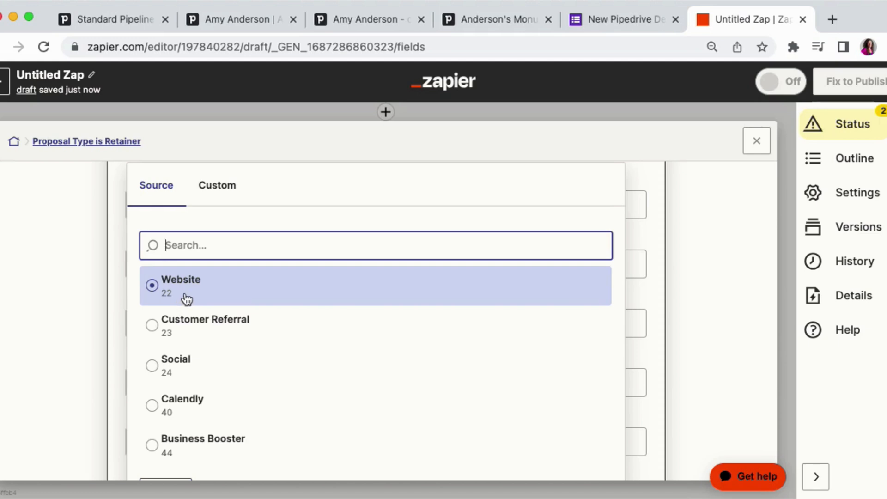
left_click(594, 26)
left_click(3, 49)
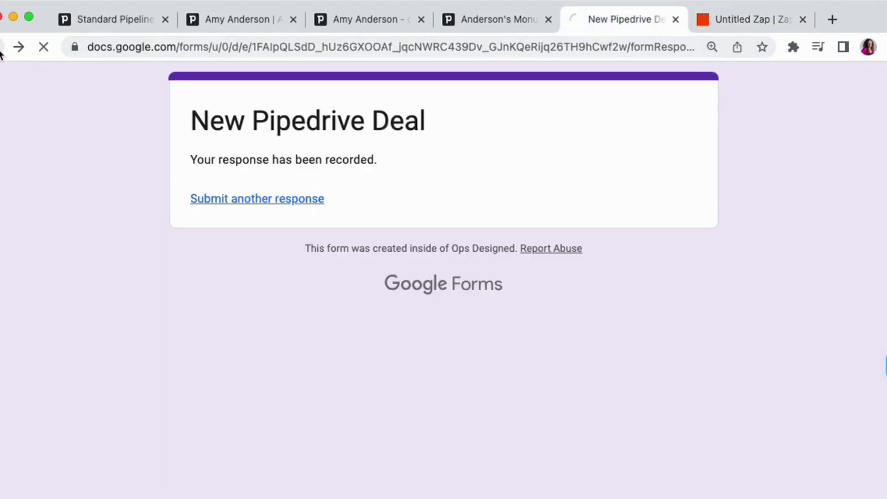
scroll(85, 176, "up", 2)
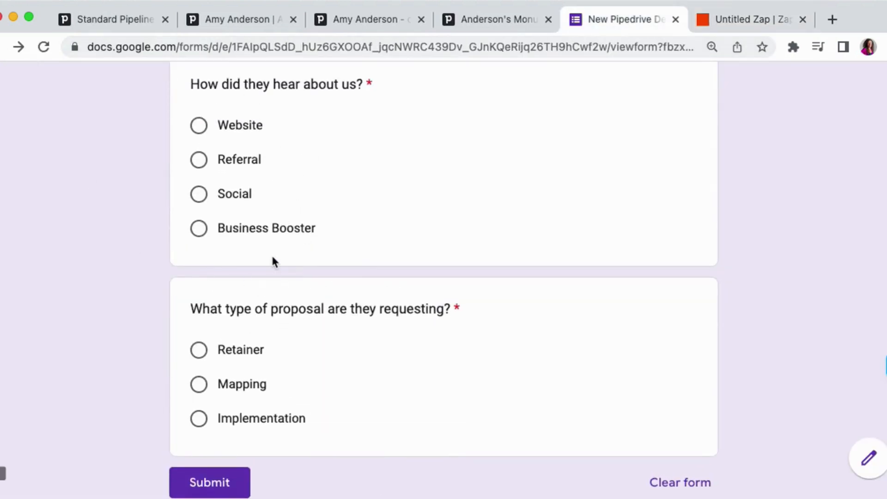
left_click(781, 18)
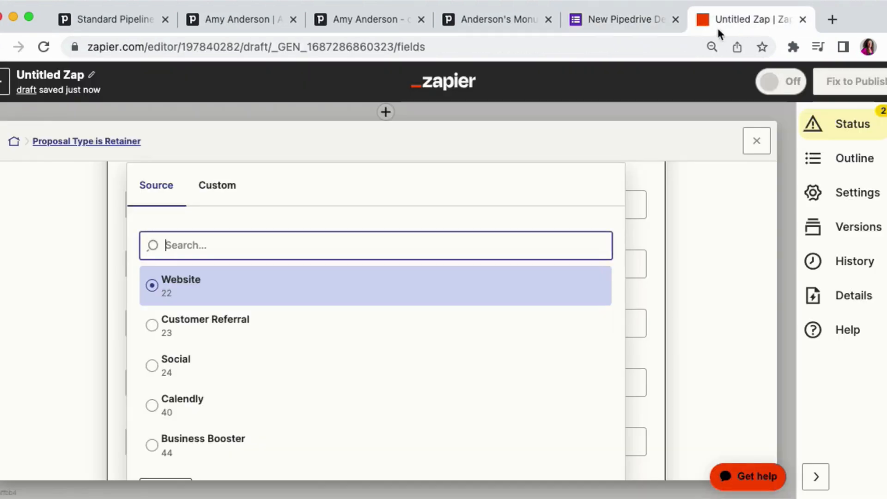
- Set the deal Source to Website
left_click(164, 289)
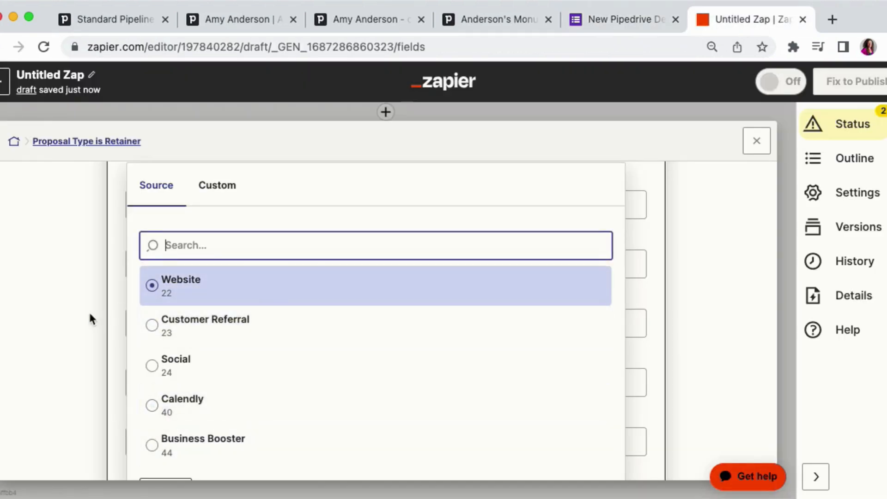
left_click(91, 316)
scroll(193, 300, "down", 15)
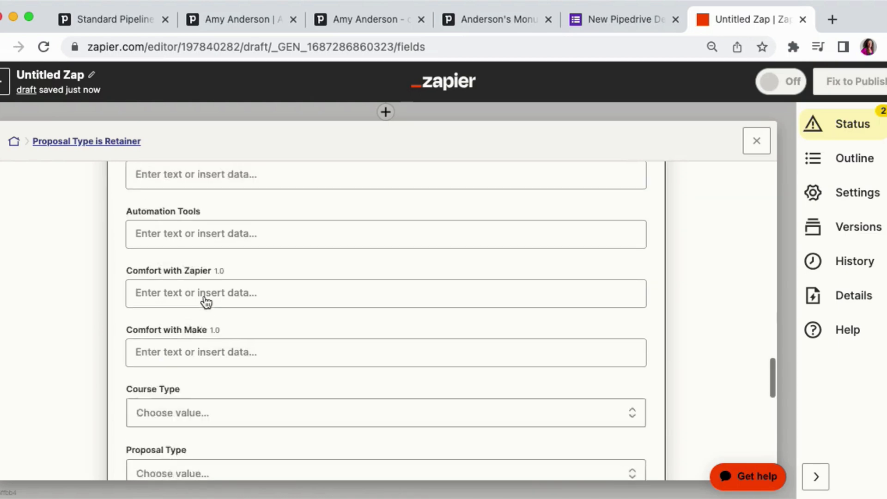
- Continue past the Create Deal fields, skip the action test, and close the step editor
left_click(290, 373)
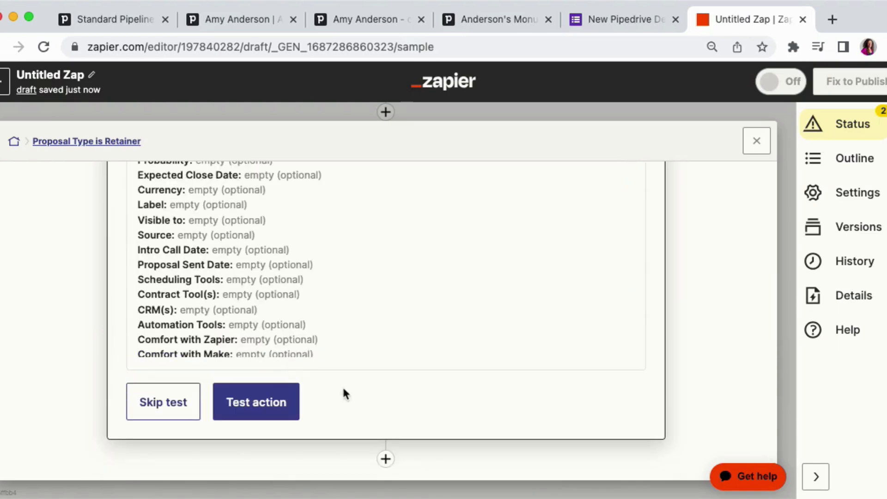
left_click(163, 412)
left_click(485, 319)
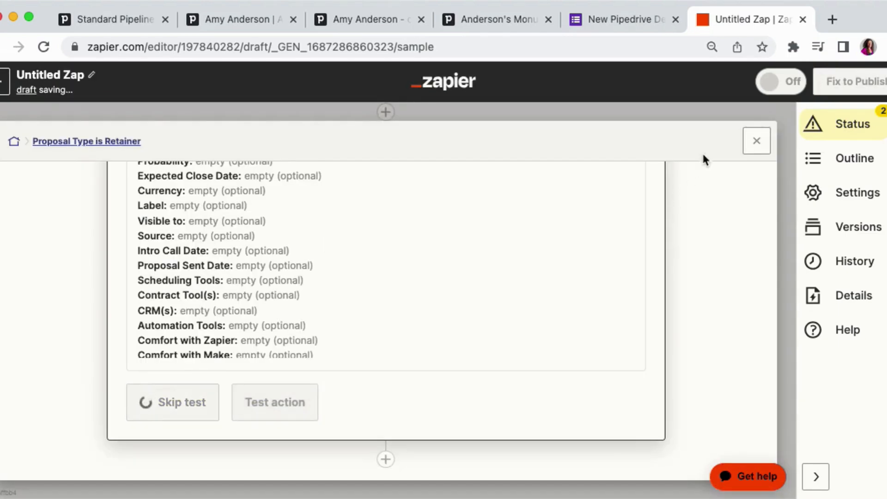
left_click(757, 141)
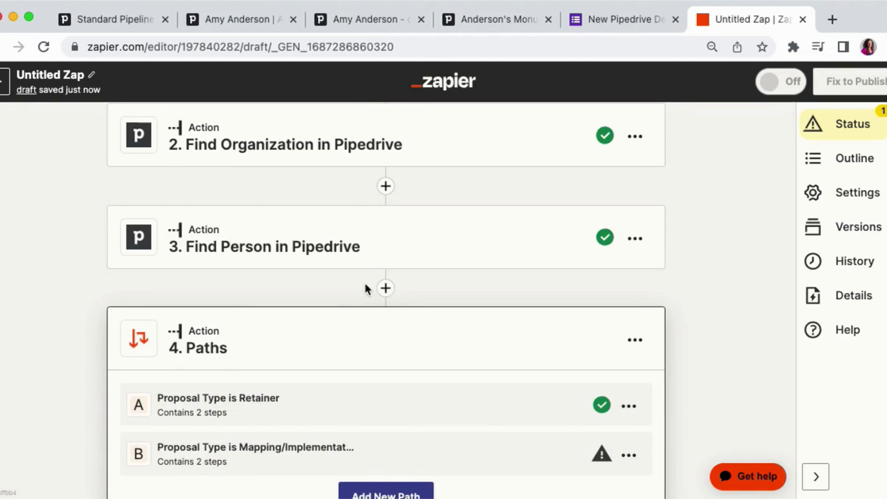
- Open the New Deal Lookup Table in Zapier Tables and add a Social row with Pipedrive ID 24
left_click(7, 81)
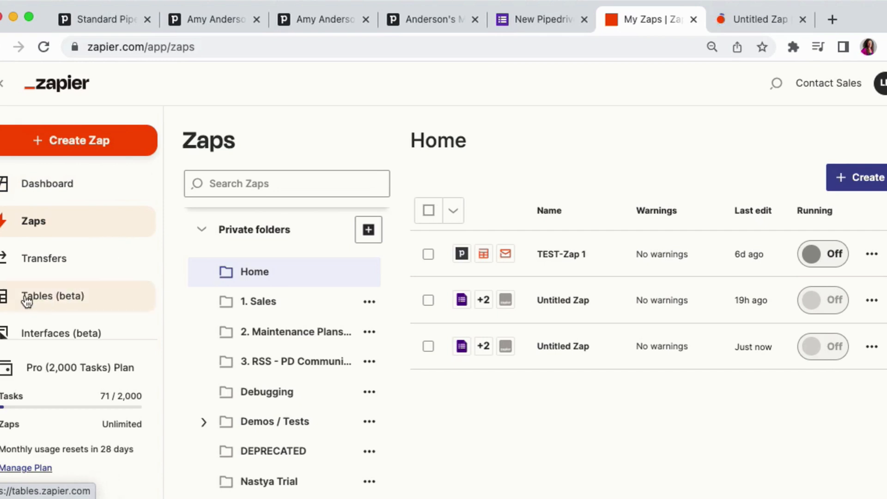
left_click(53, 296)
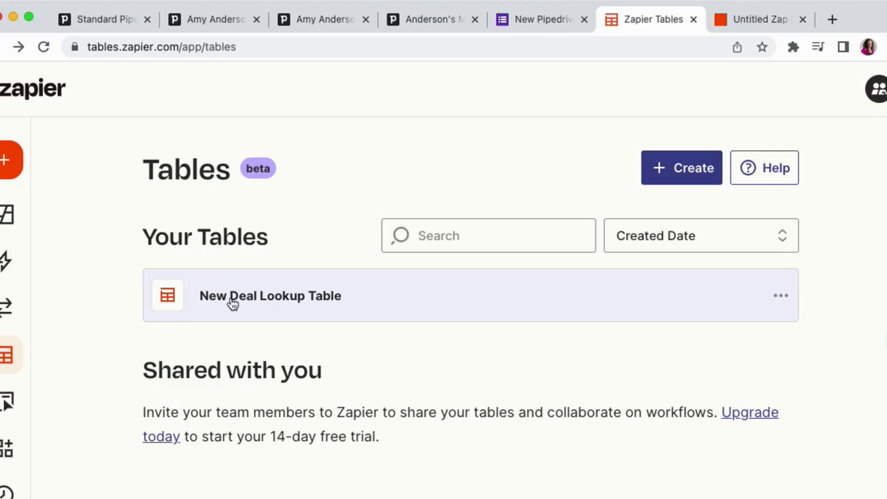
left_click(252, 302)
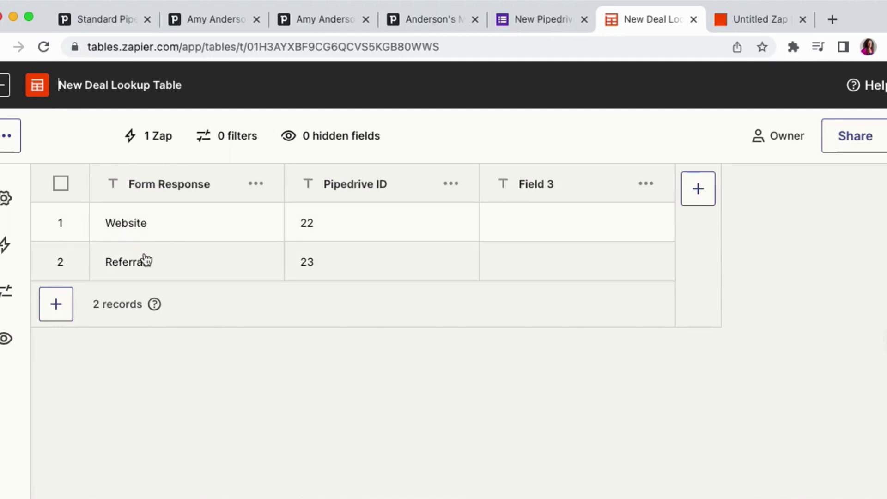
left_click(56, 304)
left_click(119, 302)
type("Social")
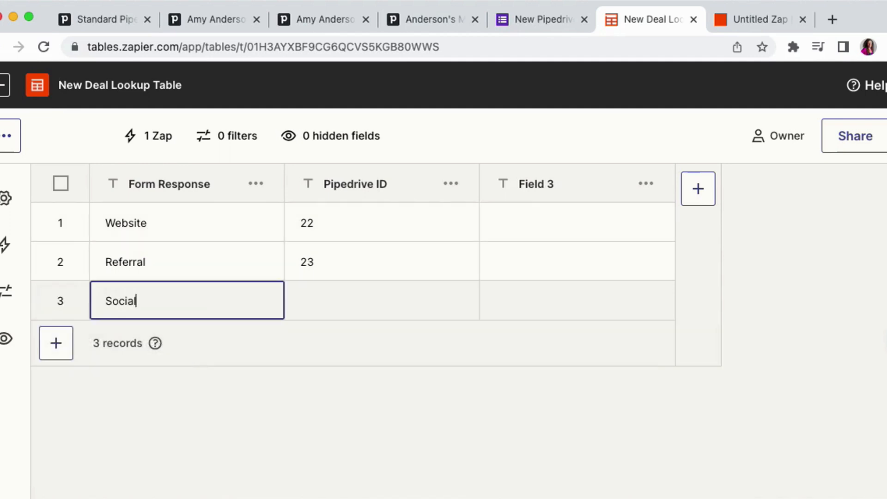
left_click(319, 300)
type("24")
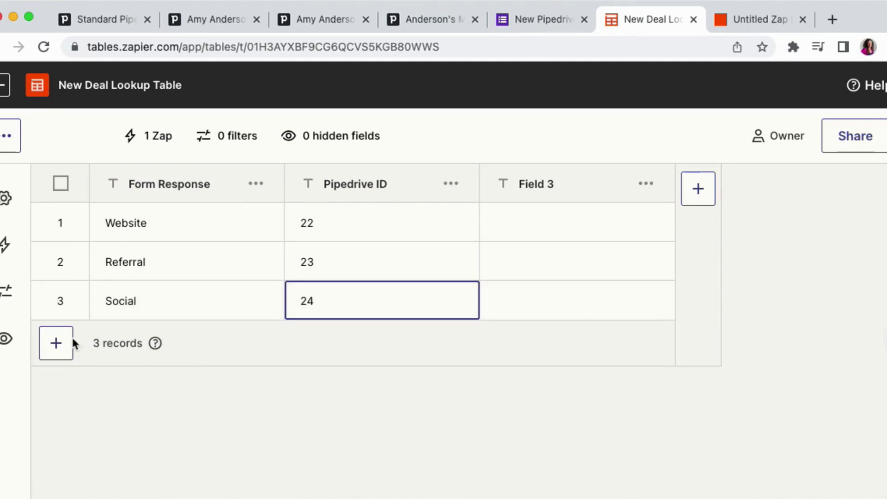
- Add a Business Booster row with Pipedrive ID 44 and compare the table rows with the form's source choices
left_click(60, 350)
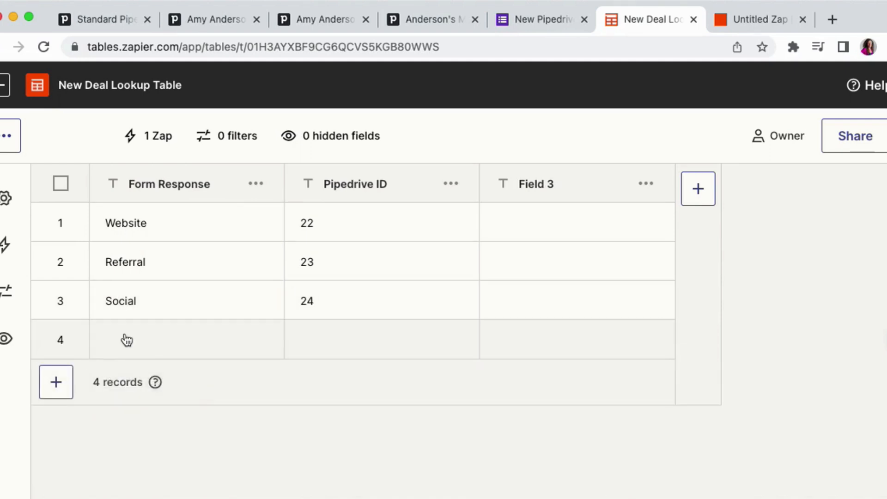
left_click(126, 340)
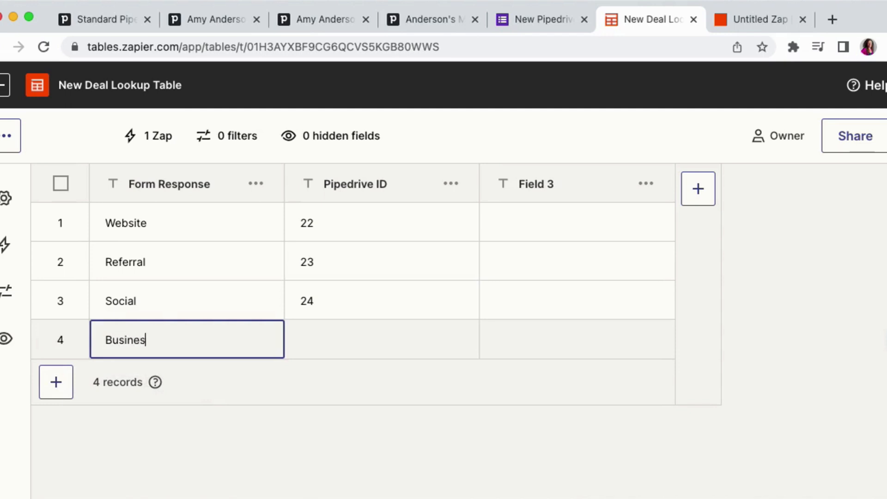
type("Business Booster")
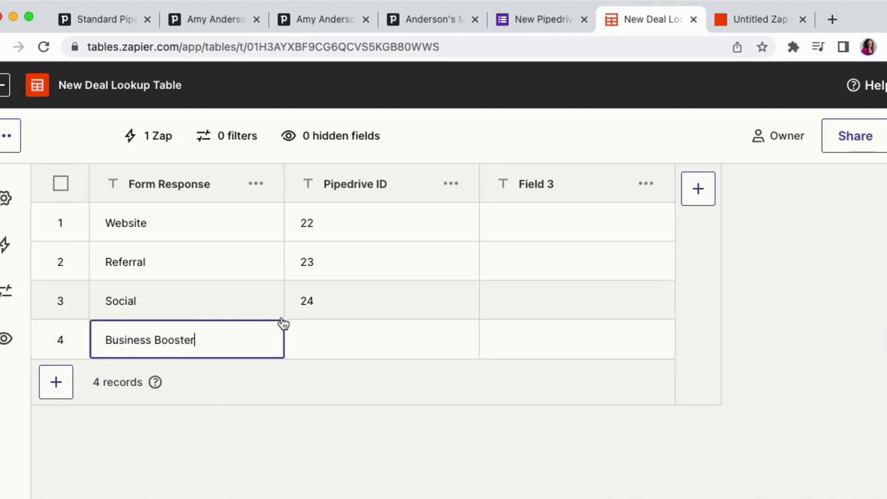
left_click(292, 325)
type("44")
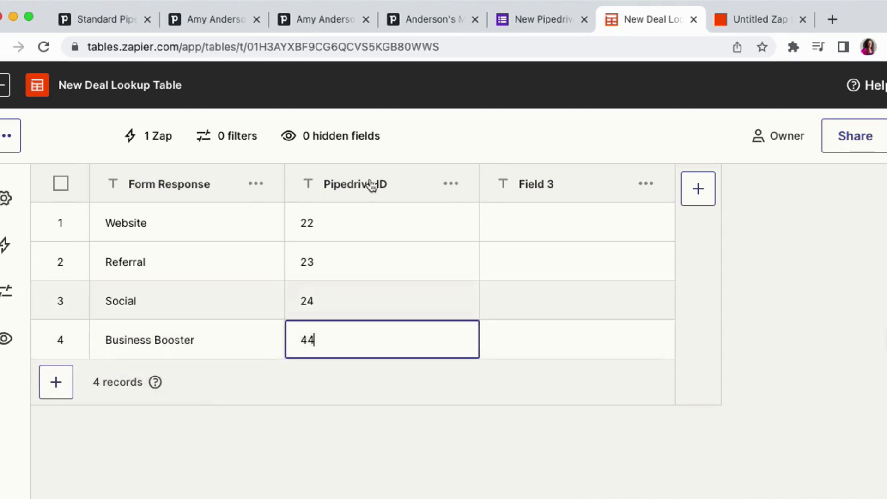
left_click(531, 27)
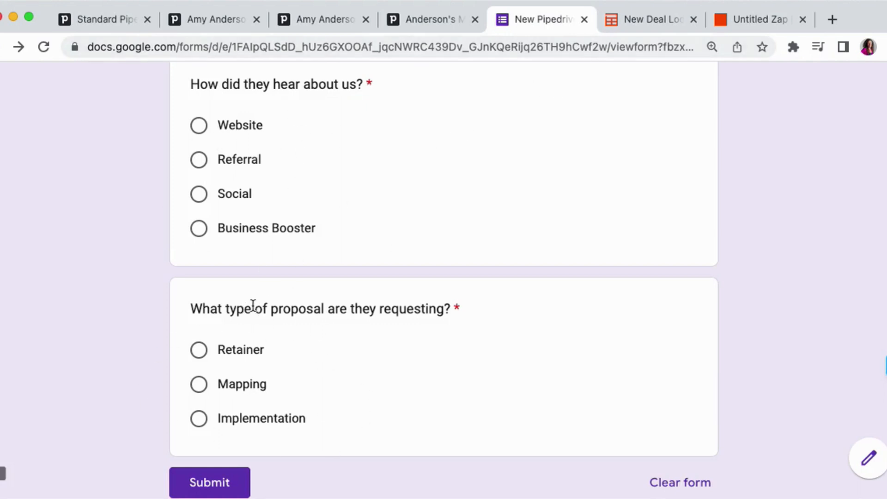
left_click(643, 21)
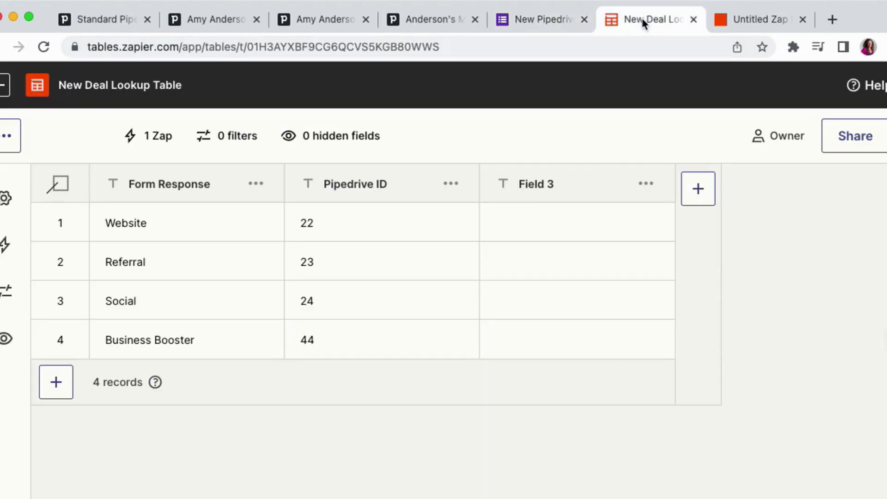
- Return to the Zap and open the Proposal Type options in the Retainer path's Create Deal action
left_click(721, 20)
scroll(364, 264, "down", 2)
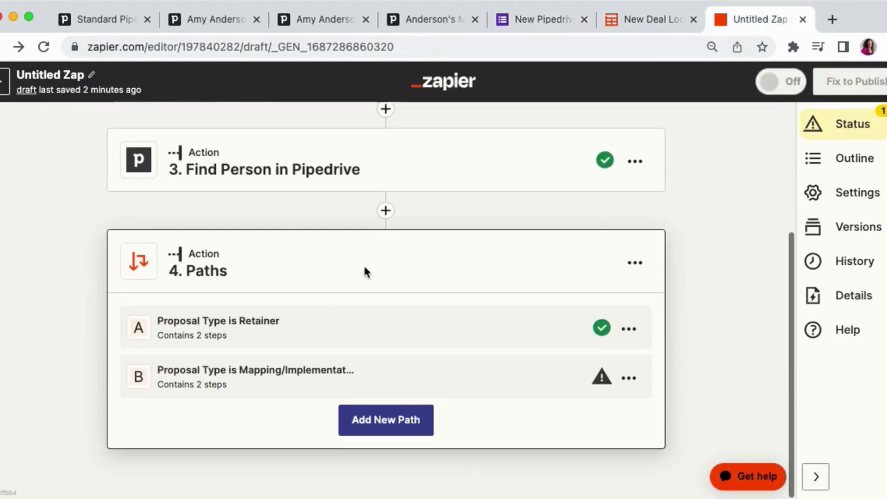
left_click(412, 339)
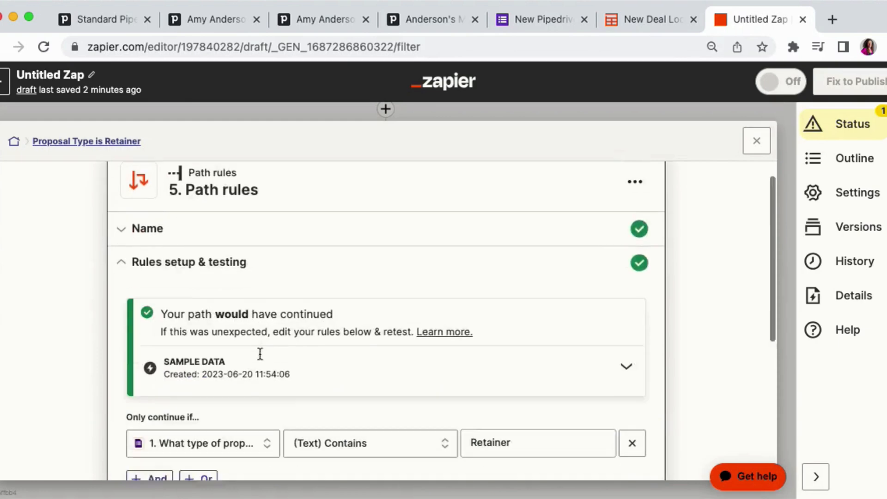
scroll(324, 356, "down", 5)
left_click(252, 413)
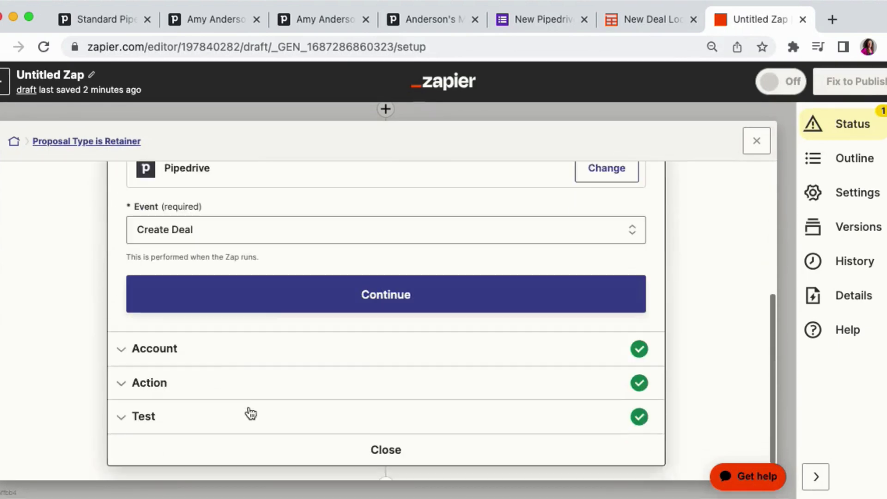
left_click(274, 310)
left_click(174, 314)
scroll(113, 319, "down", 10)
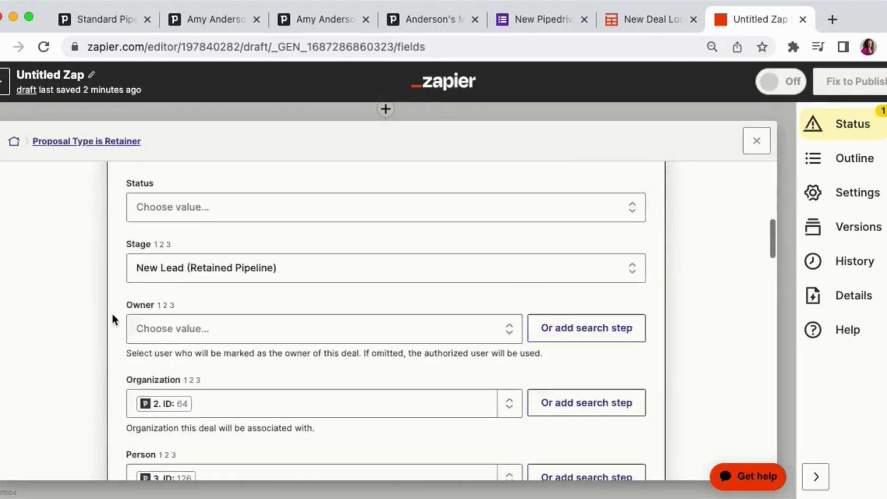
scroll(113, 319, "down", 15)
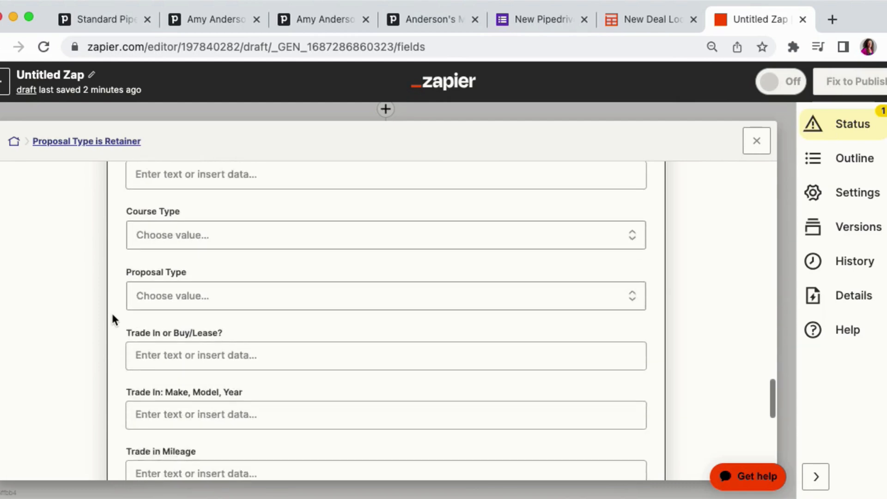
left_click(149, 251)
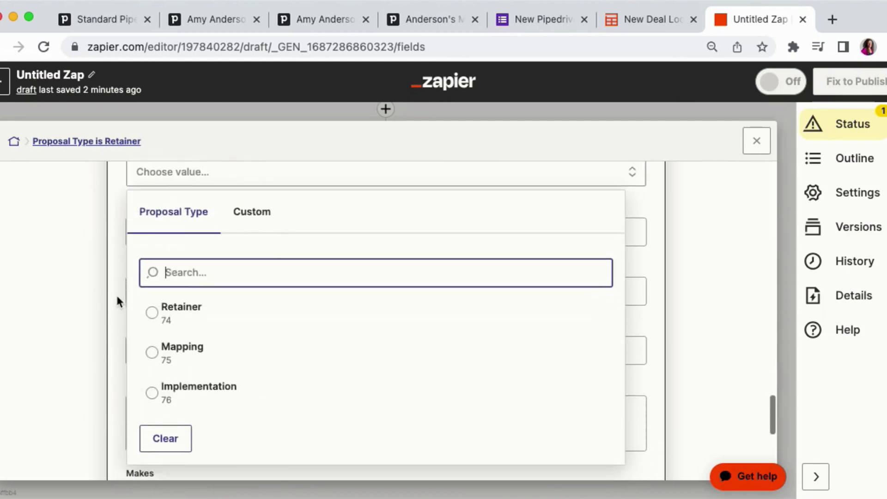
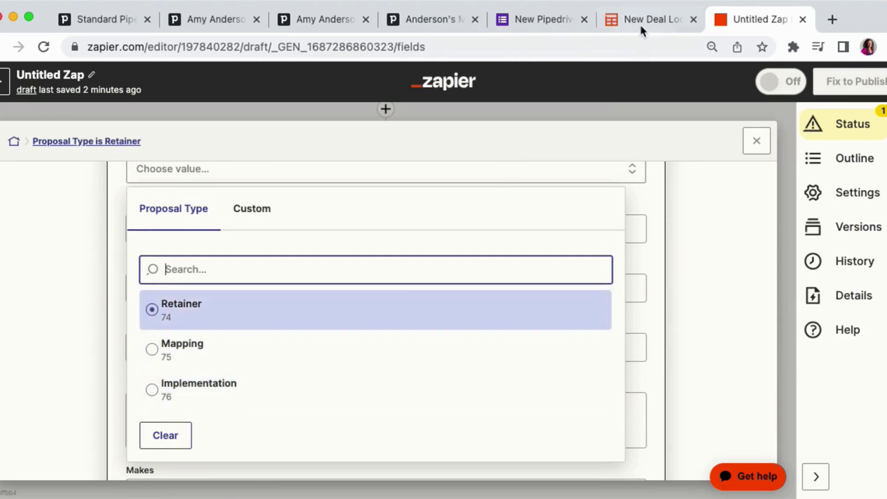
- Back in the New Deal Lookup Table, add Retainer, Mapping and Implementation rows under Form Response
left_click(639, 20)
left_click(56, 382)
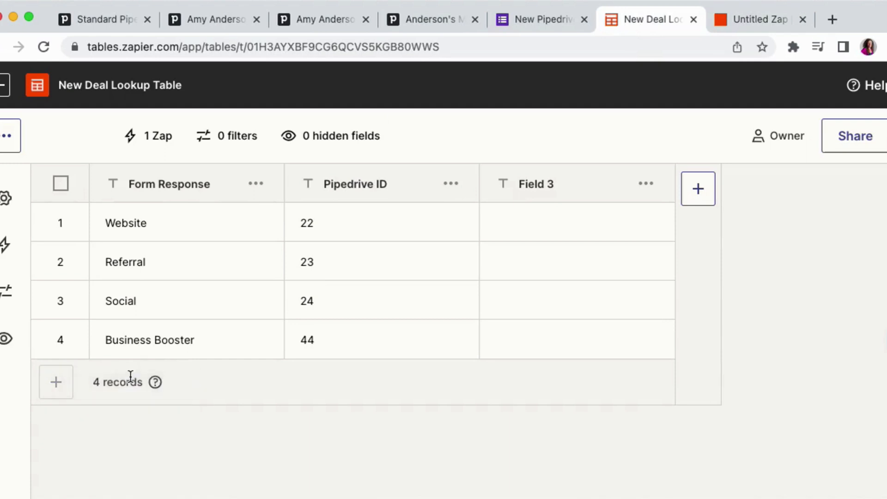
double_click(116, 381)
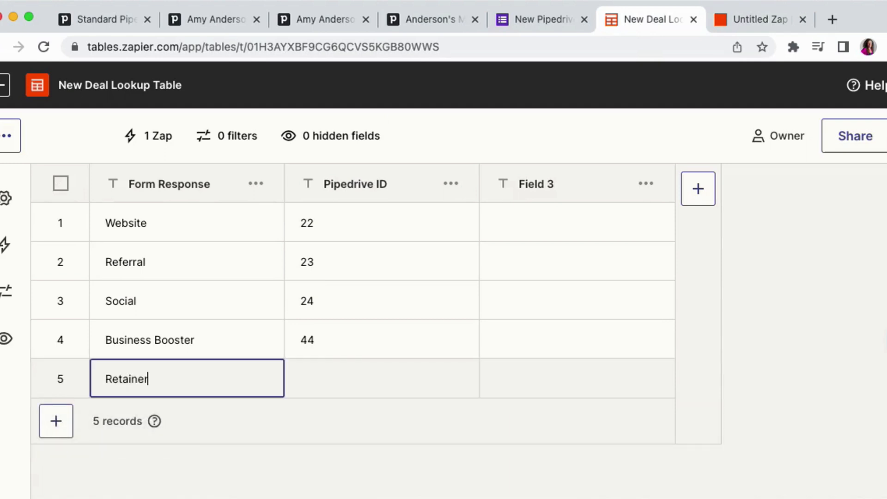
left_click(60, 419)
left_click(60, 428)
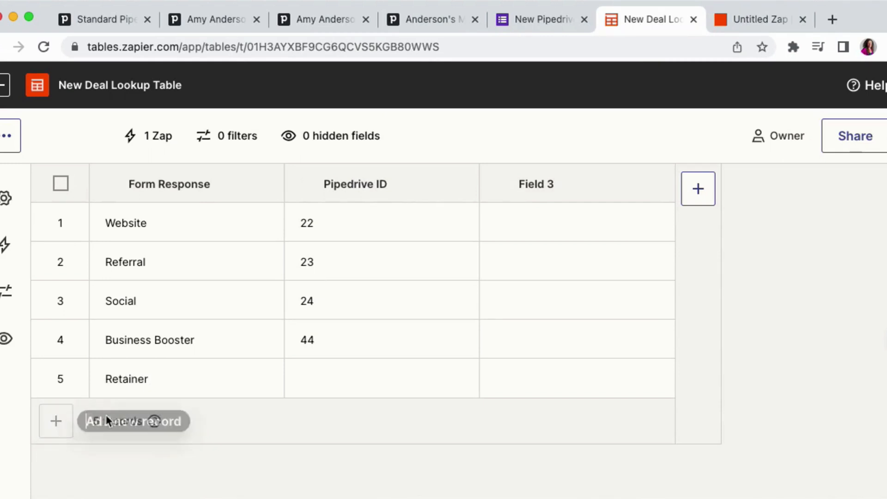
double_click(126, 411)
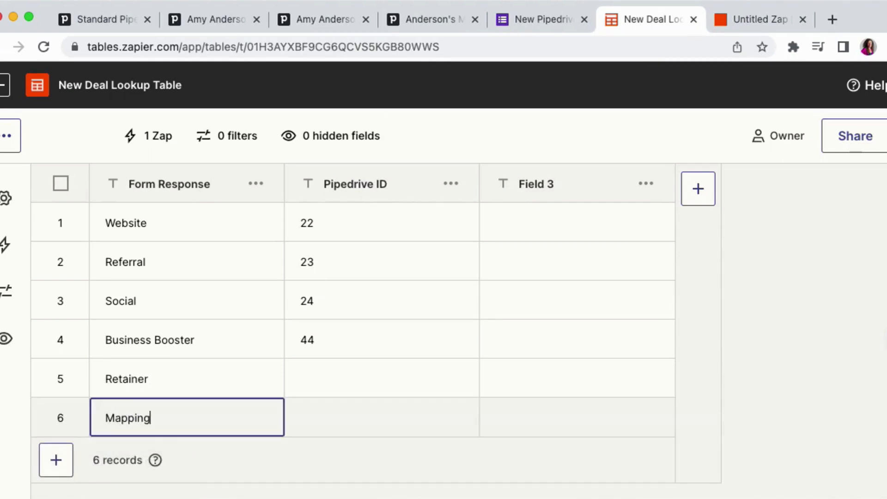
type("Mapping")
left_click(55, 460)
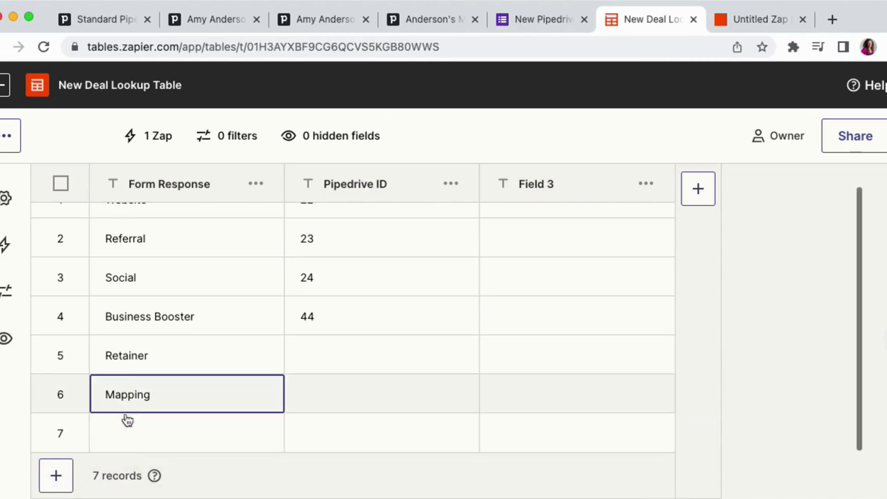
double_click(127, 421)
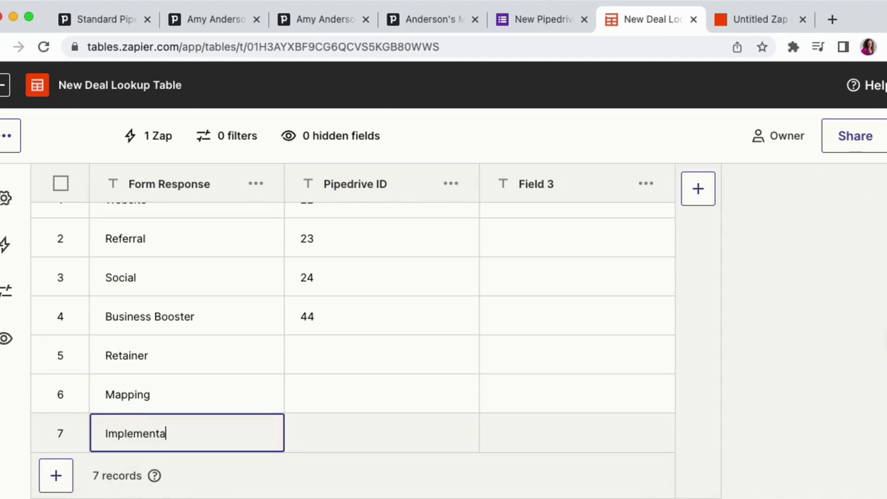
key("Return")
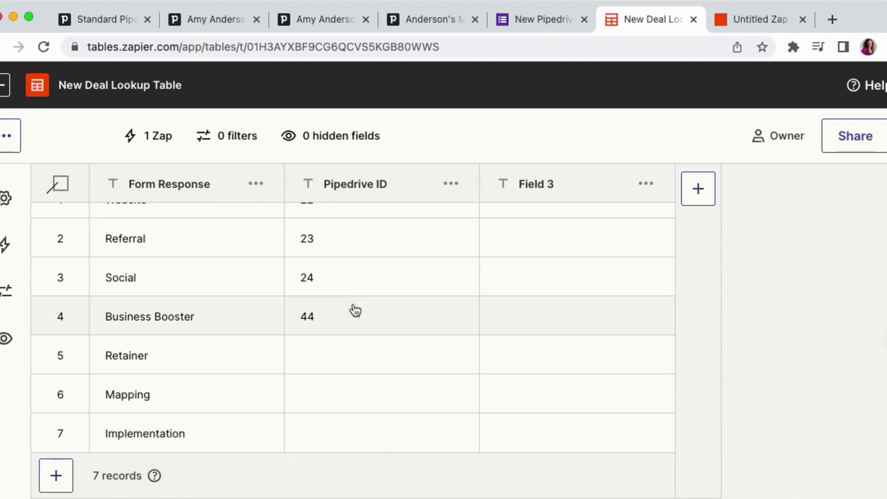
- Enter Pipedrive IDs 74, 75 and 76 for the Retainer, Mapping and Implementation rows
double_click(320, 349)
type("74")
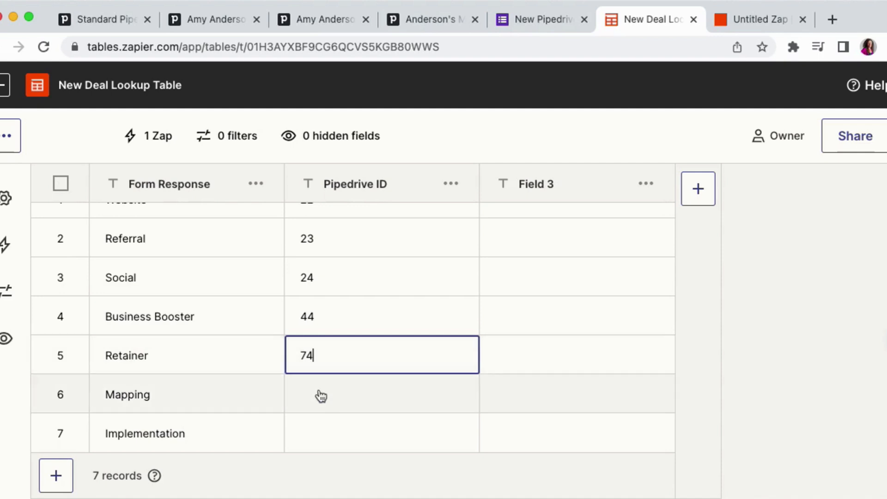
left_click(321, 396)
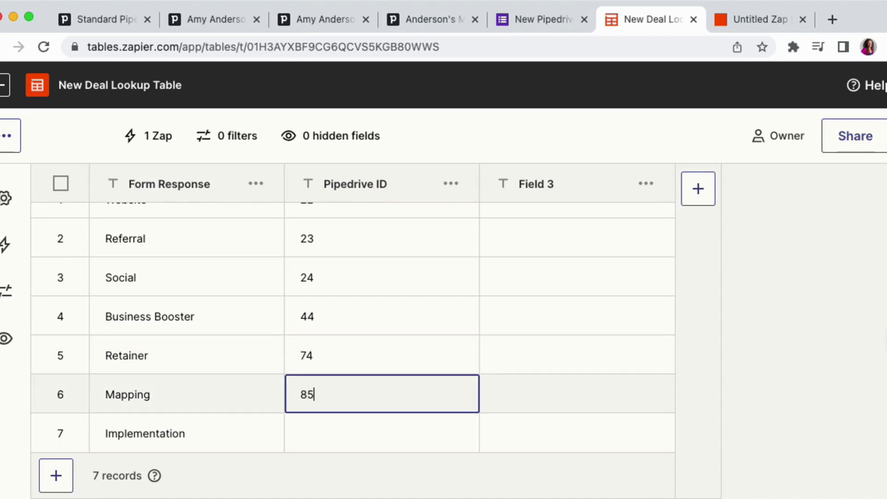
type("75")
left_click(313, 436)
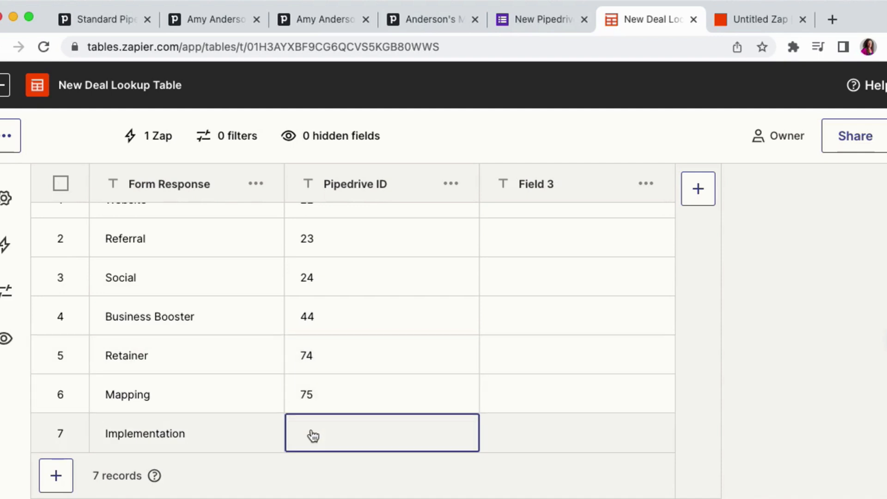
left_click(774, 271)
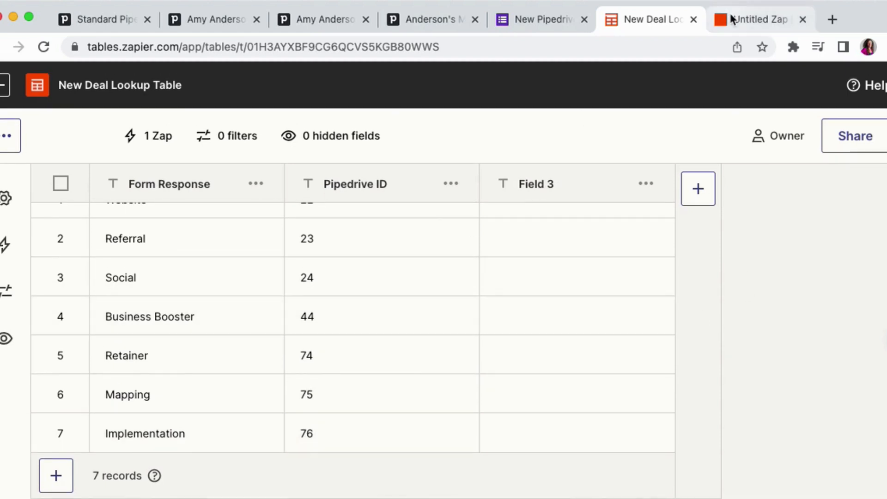
- Return to the Zap and insert a Zapier Tables action between Find Person in Pipedrive and the Paths step
left_click(739, 22)
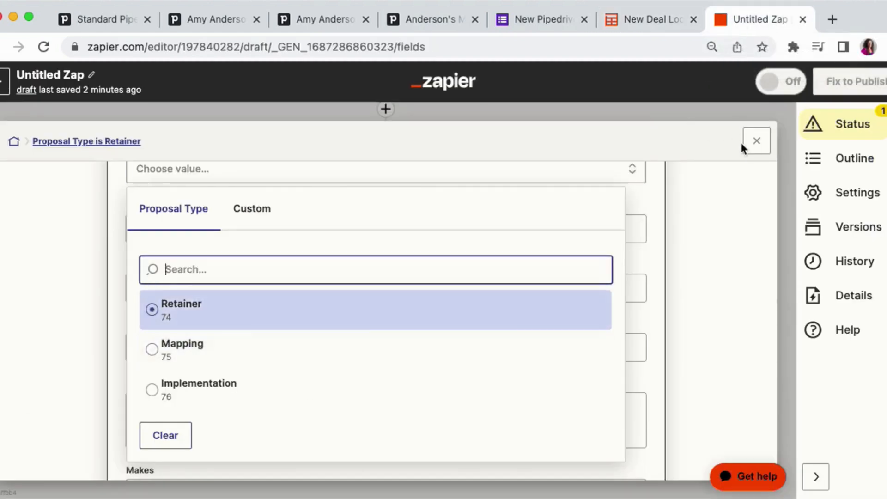
left_click(755, 141)
left_click(756, 141)
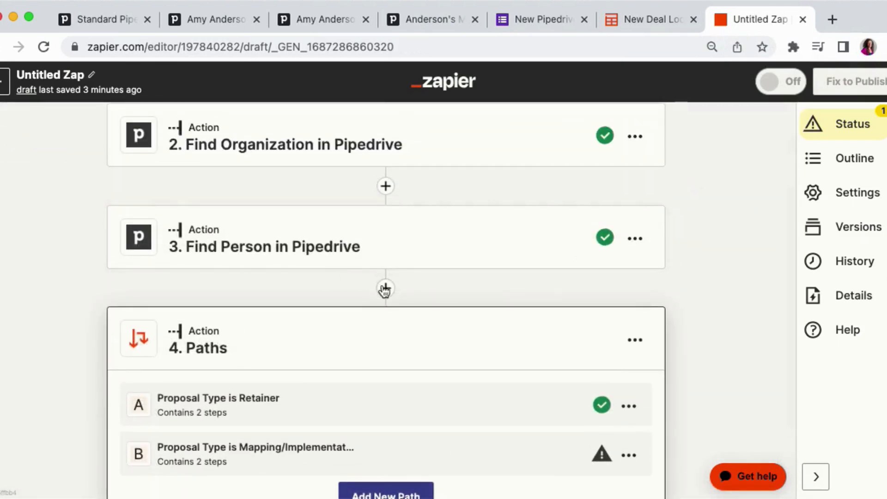
left_click(386, 283)
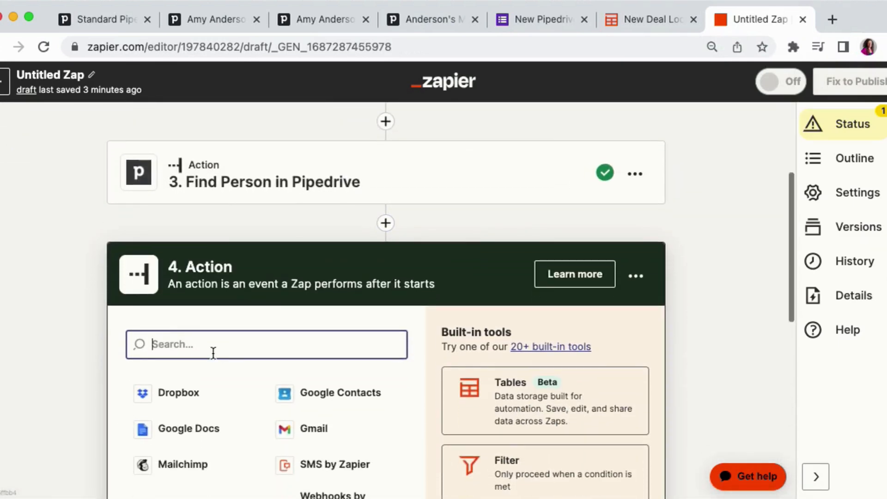
type("tble")
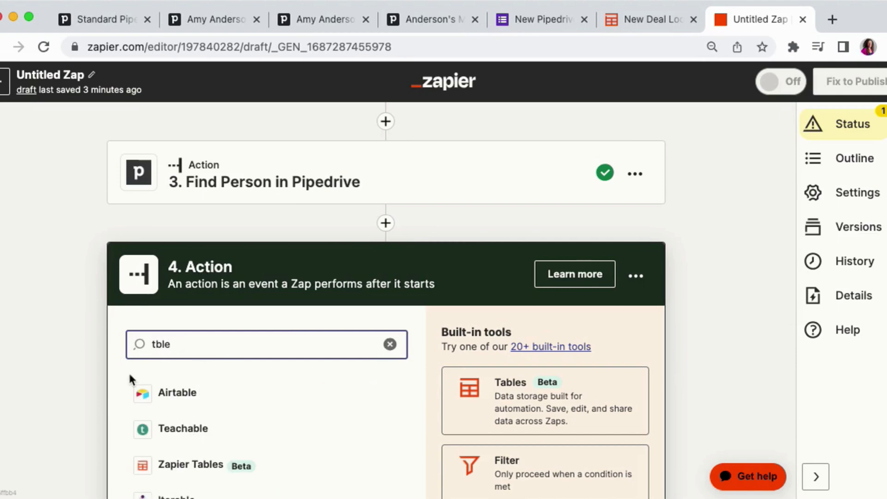
key("BackSpace")
key("Left")
key("Left")
type("a")
left_click(190, 421)
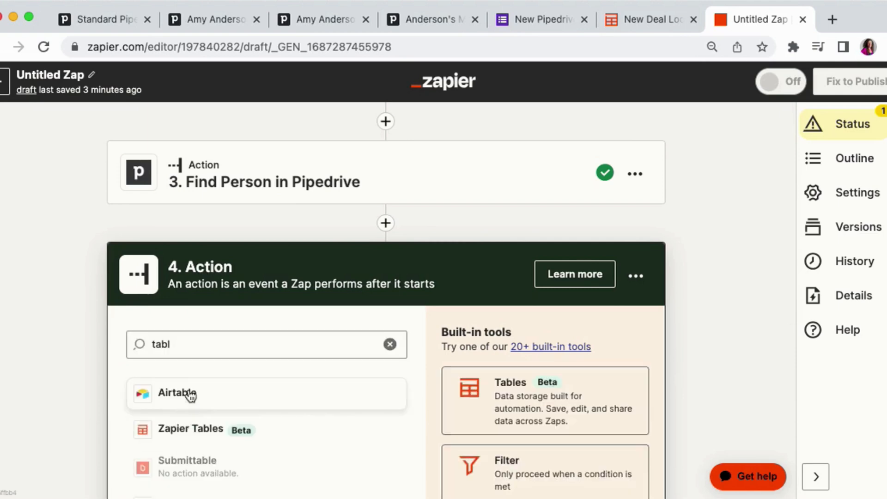
left_click(191, 428)
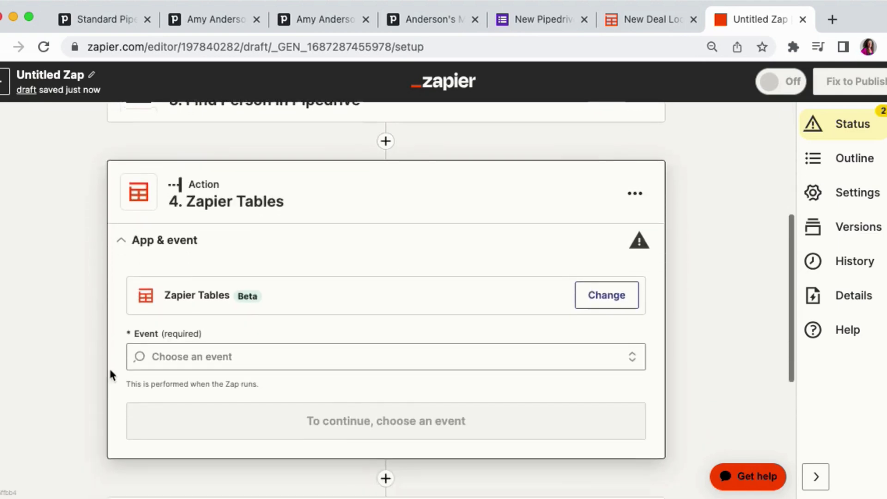
- Set the Zapier Tables event to Find or Create Record and continue to the action fields
left_click(199, 290)
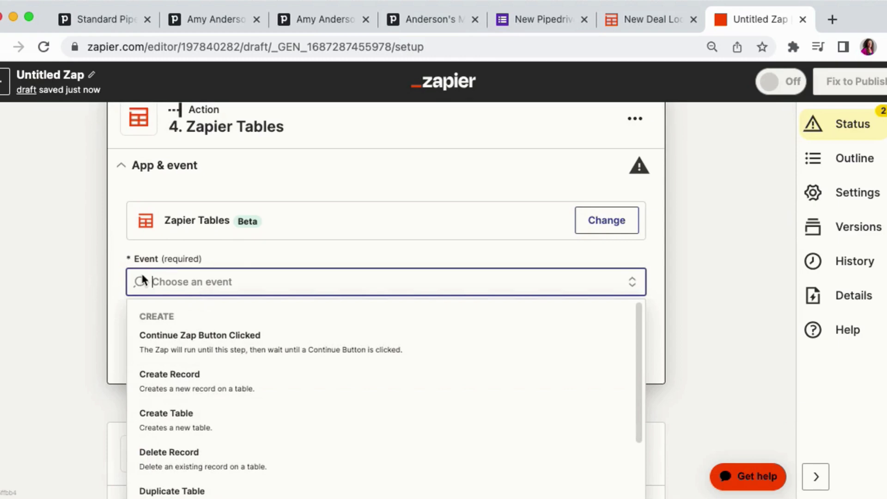
type("lo")
key("BackSpace")
key("BackSpace")
key("BackSpace")
key("BackSpace")
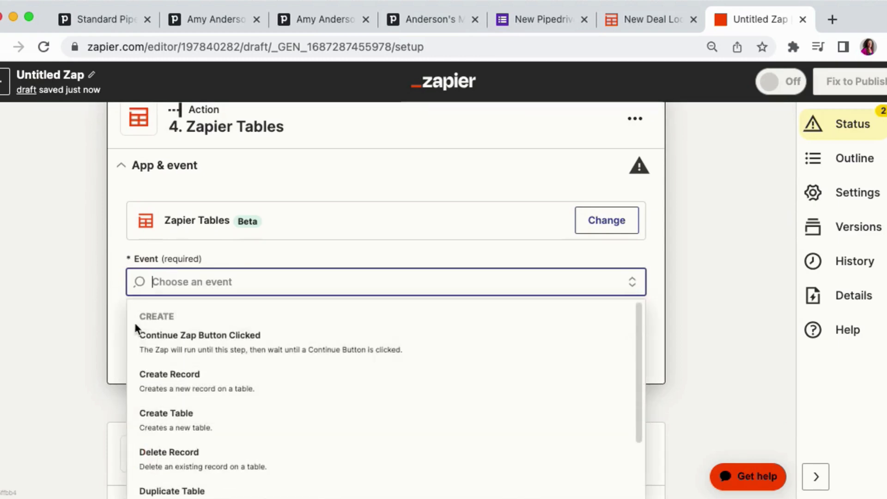
scroll(174, 402, "down", 1)
scroll(174, 401, "down", 5)
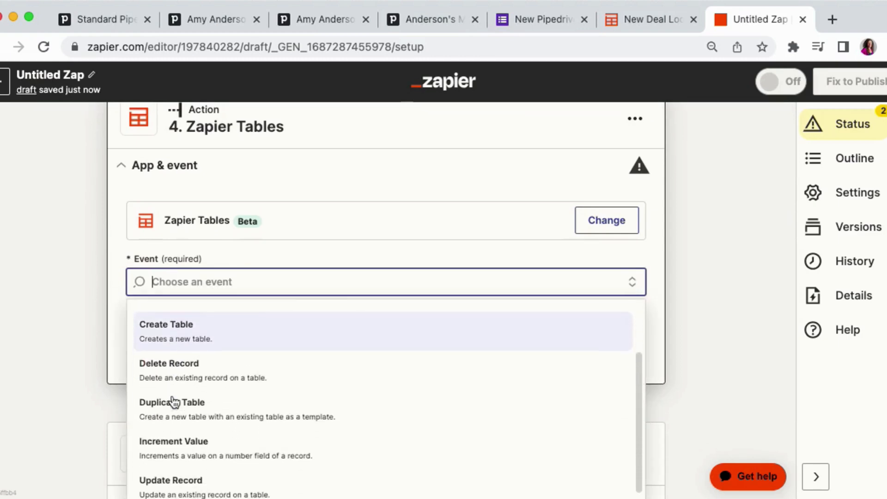
scroll(174, 402, "down", 3)
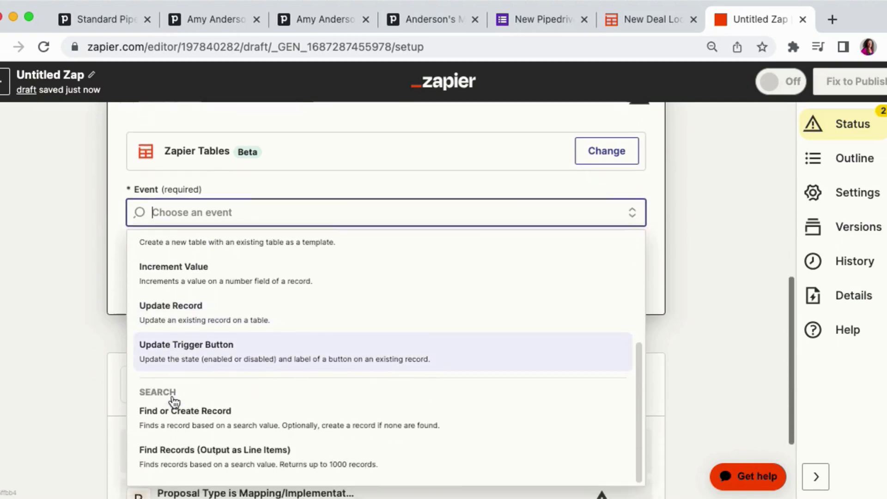
left_click(217, 393)
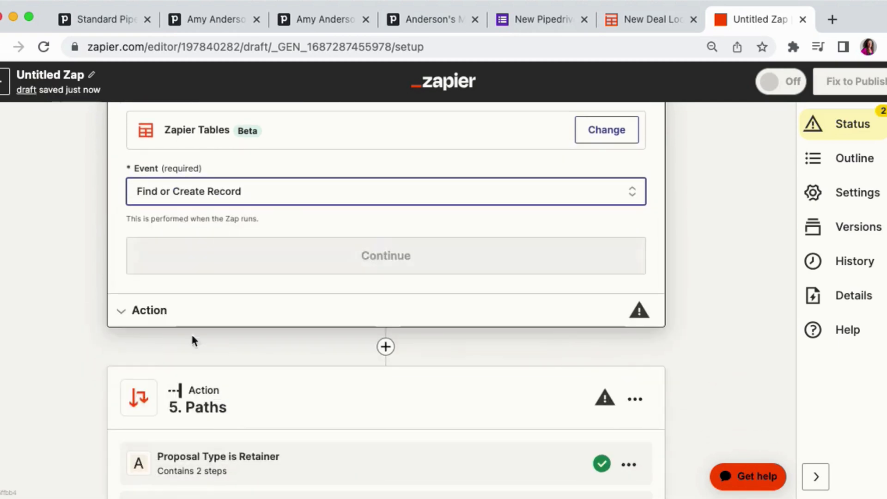
left_click(166, 262)
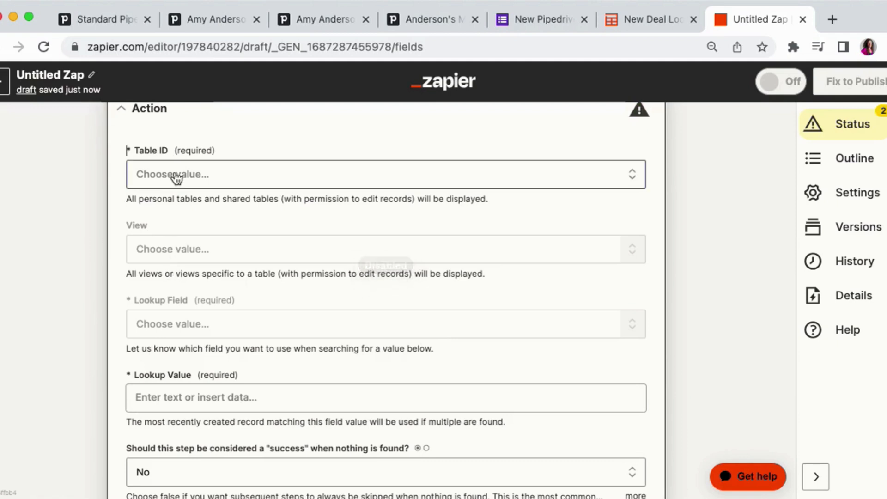
- Choose New Deal Lookup Table as the Table ID and Form Response as the Lookup Field
left_click(175, 176)
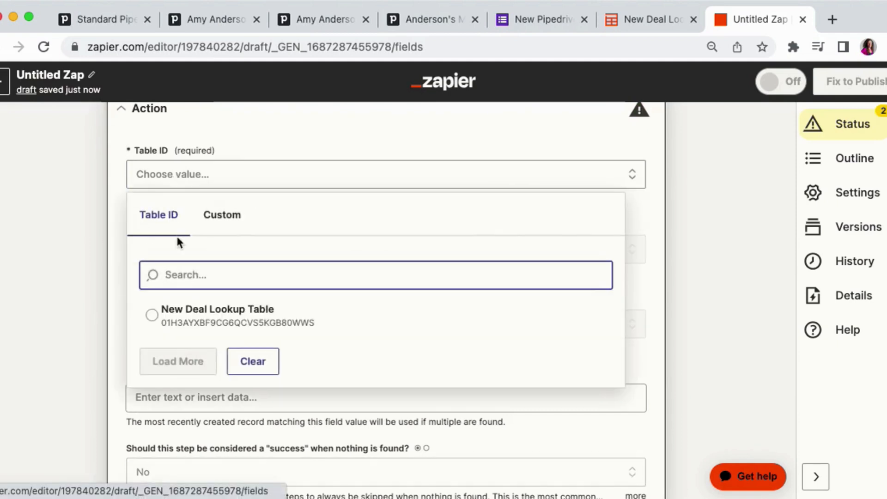
left_click(194, 306)
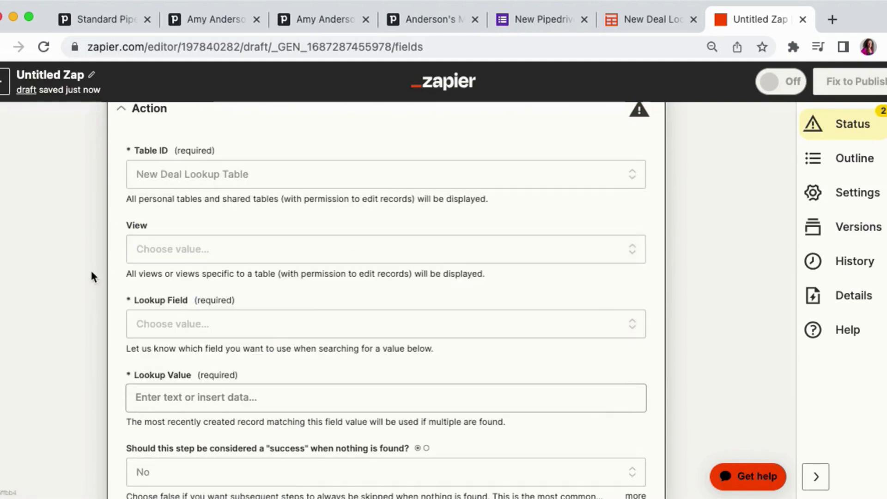
scroll(116, 277, "down", 2)
left_click(154, 269)
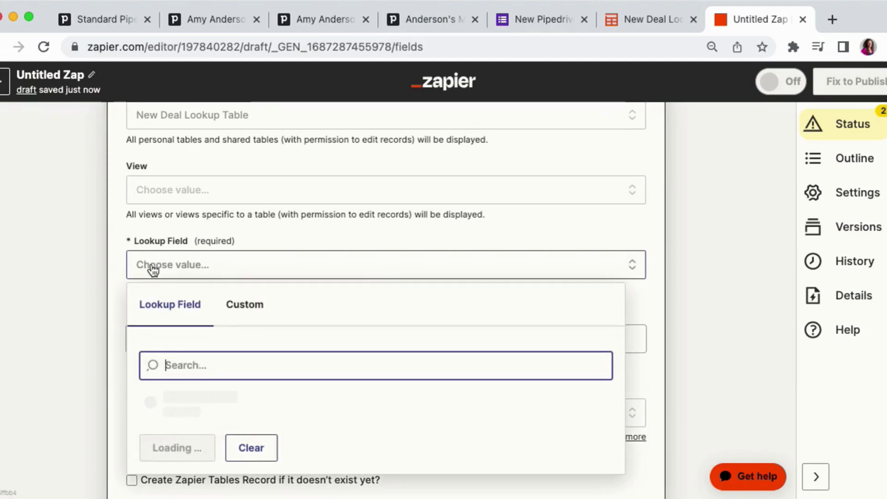
scroll(105, 282, "down", 3)
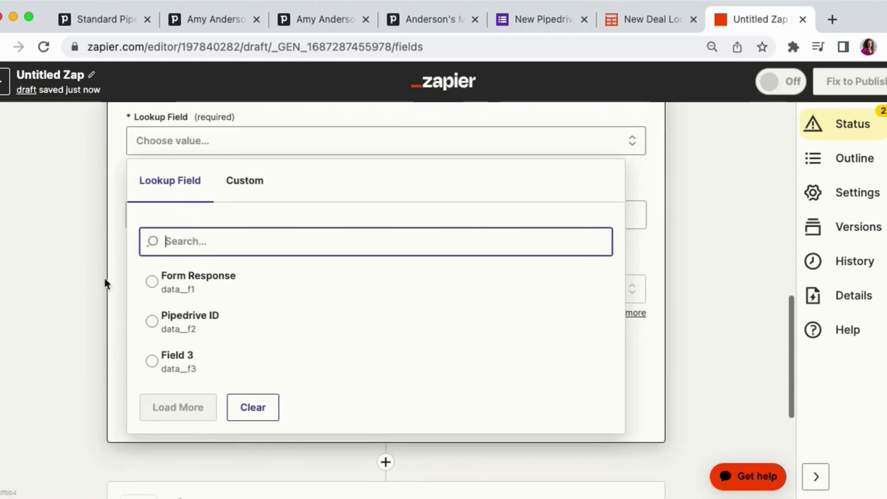
left_click(182, 283)
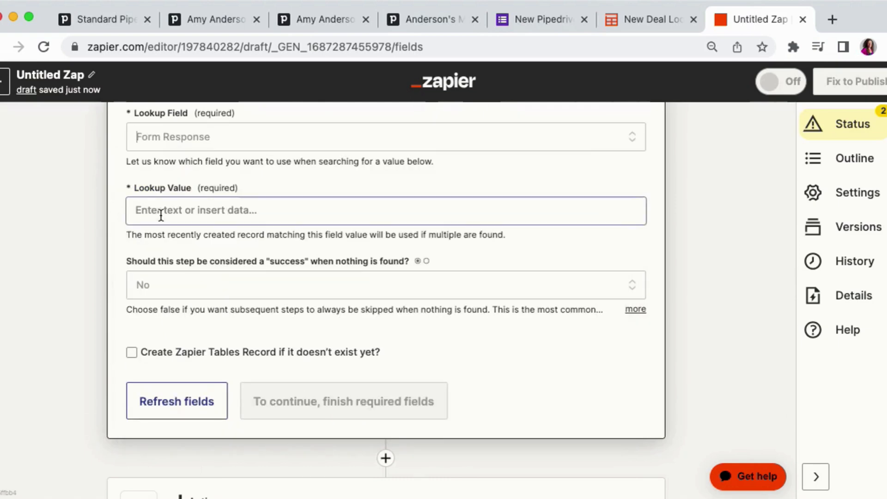
- Map the form's "How did they hear about us?" answer into Lookup Value and continue to the test
left_click(161, 215)
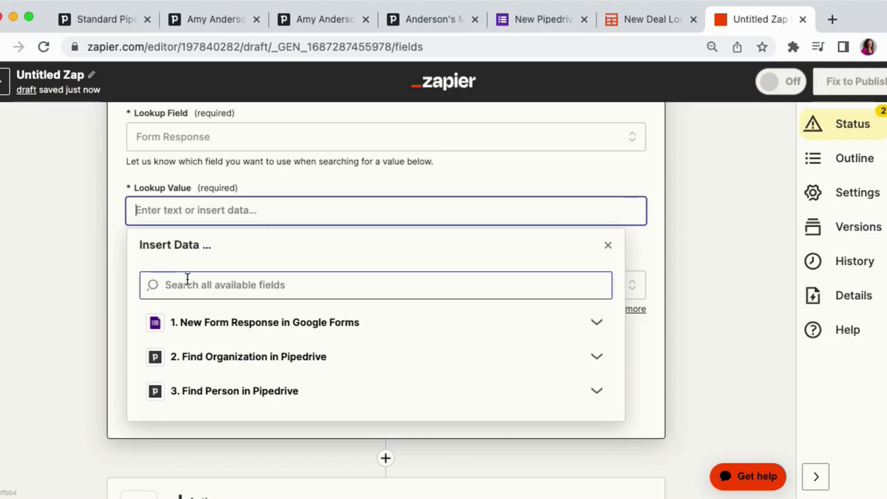
left_click(187, 278)
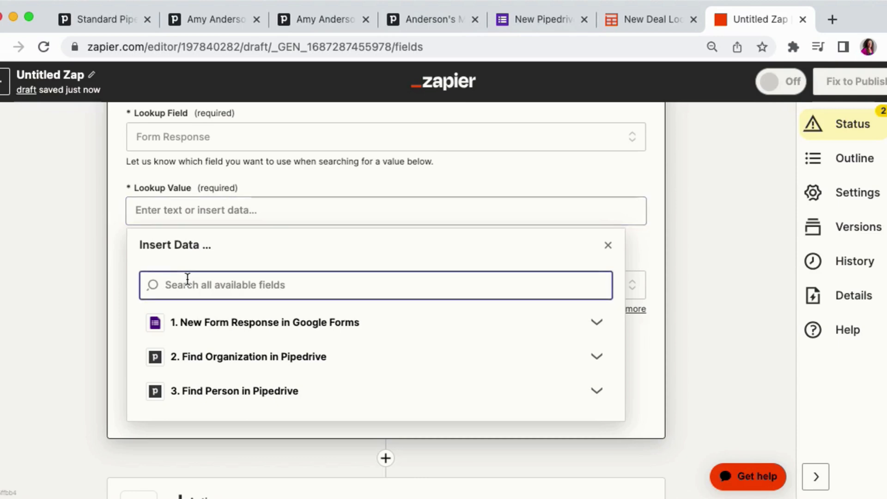
left_click(198, 320)
scroll(179, 305, "down", 5)
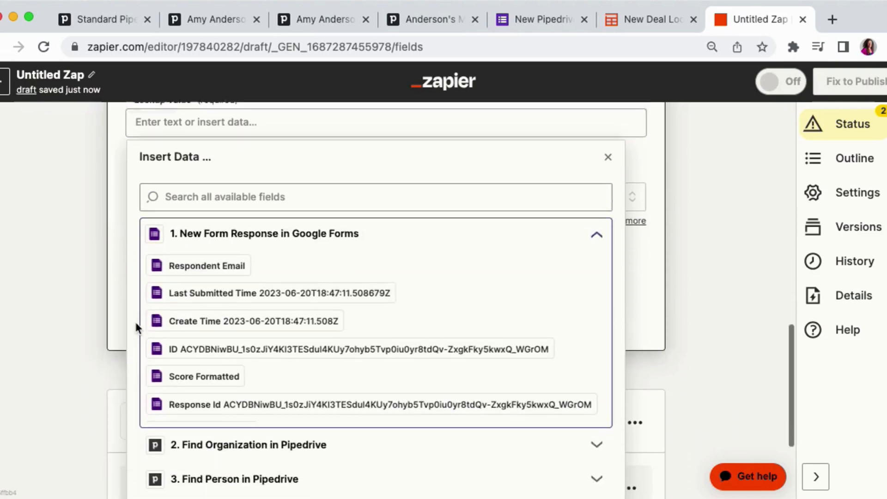
scroll(180, 305, "down", 2)
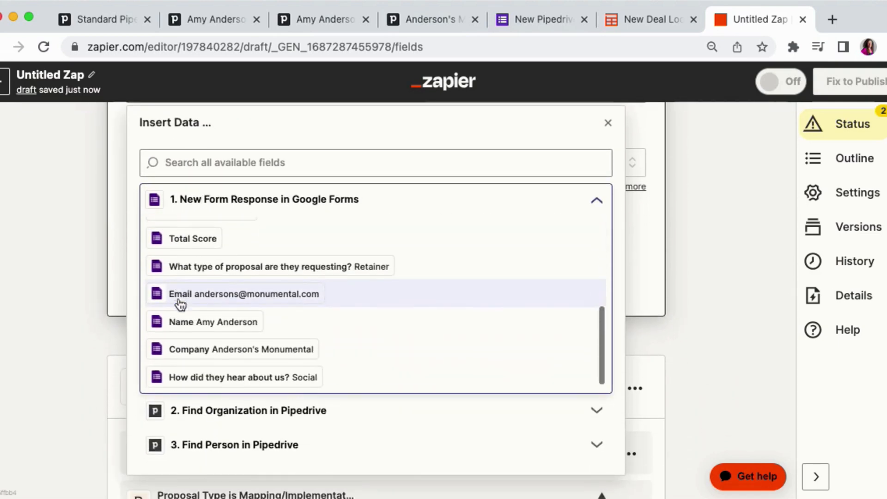
left_click(192, 375)
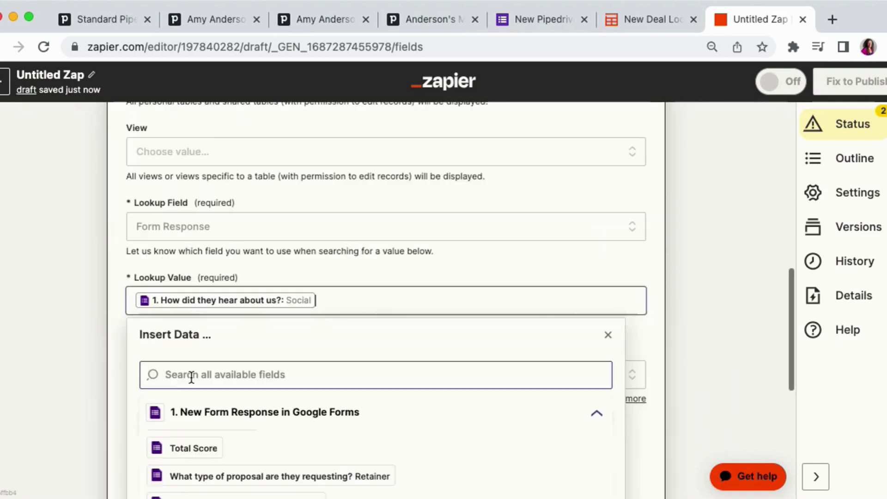
left_click(77, 259)
scroll(77, 259, "down", 3)
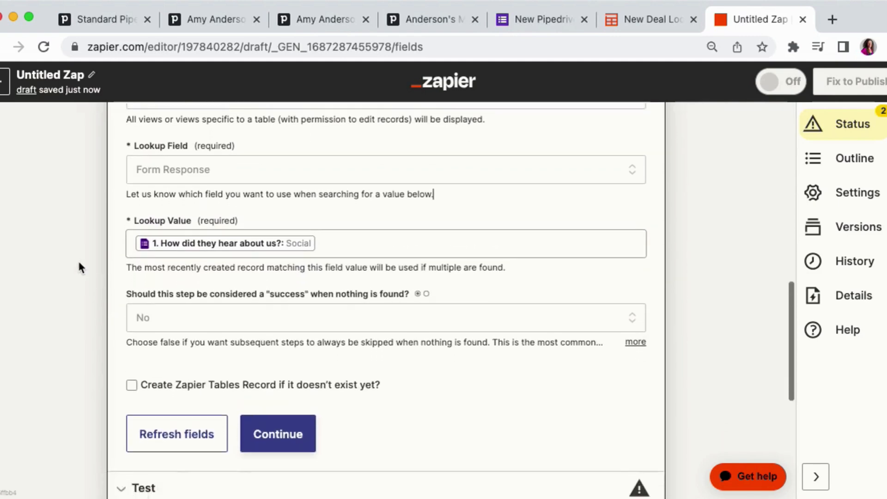
left_click(289, 406)
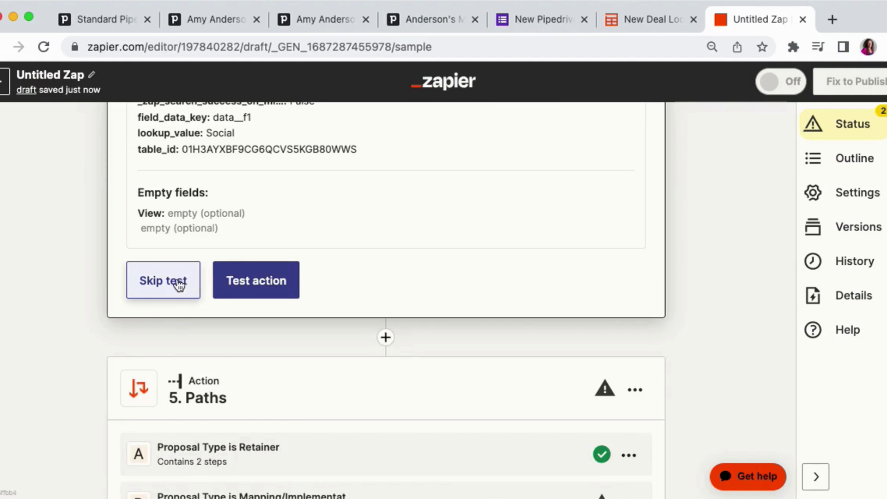
- Test the Zapier Tables lookup action, inspect the returned record's data, and close the step
left_click(234, 290)
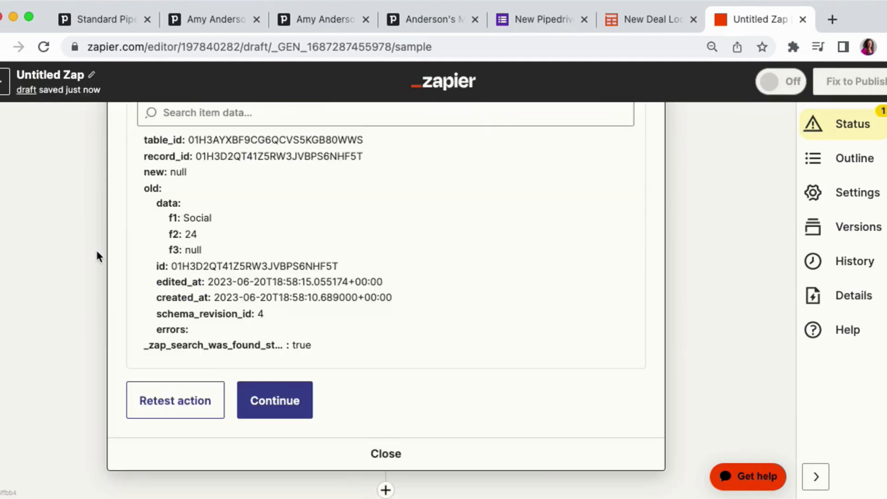
scroll(99, 257, "up", 1)
left_click(202, 225)
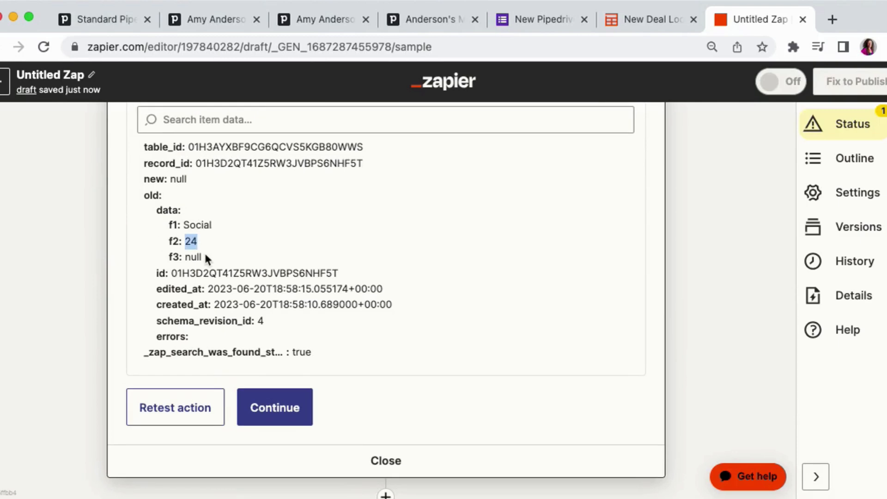
left_click(387, 461)
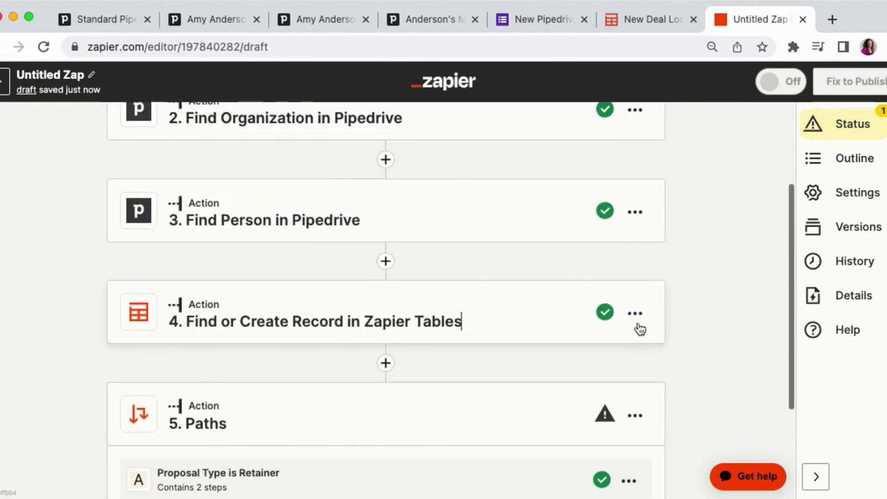
- Rename the Zapier Tables step as Find "Source ID" using Lookup Table
left_click(638, 323)
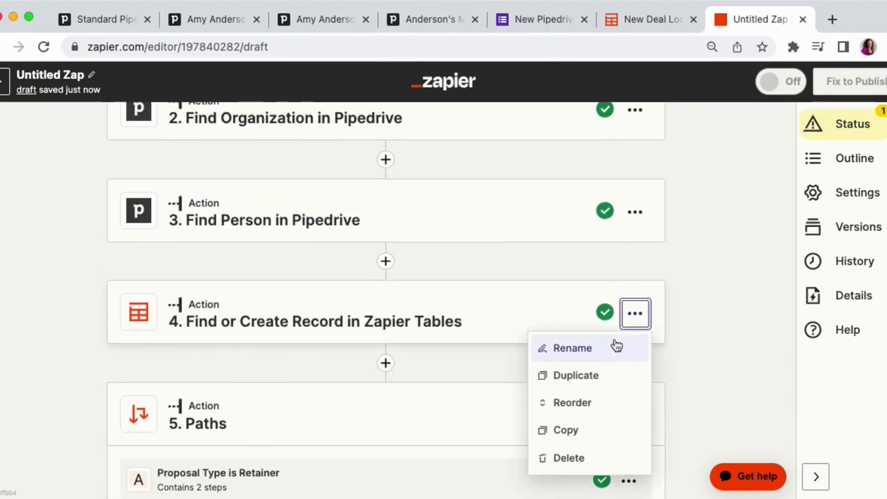
left_click(591, 349)
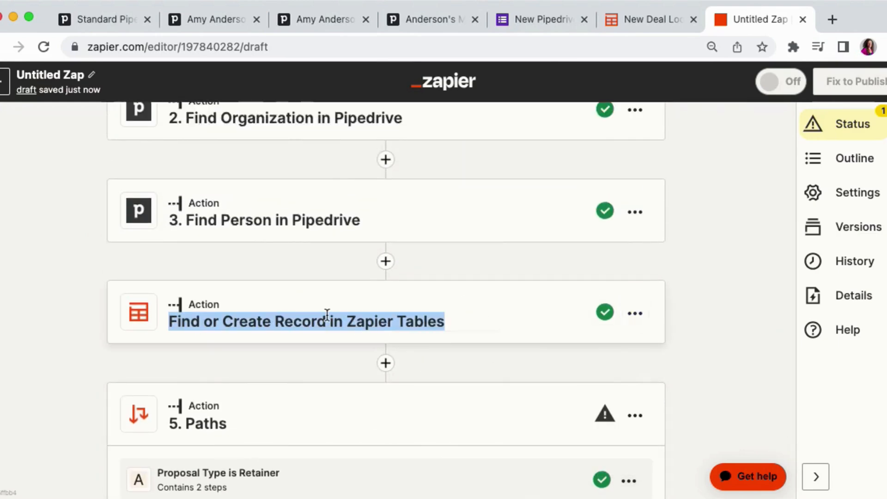
type("Find \"Source ID\" using Look")
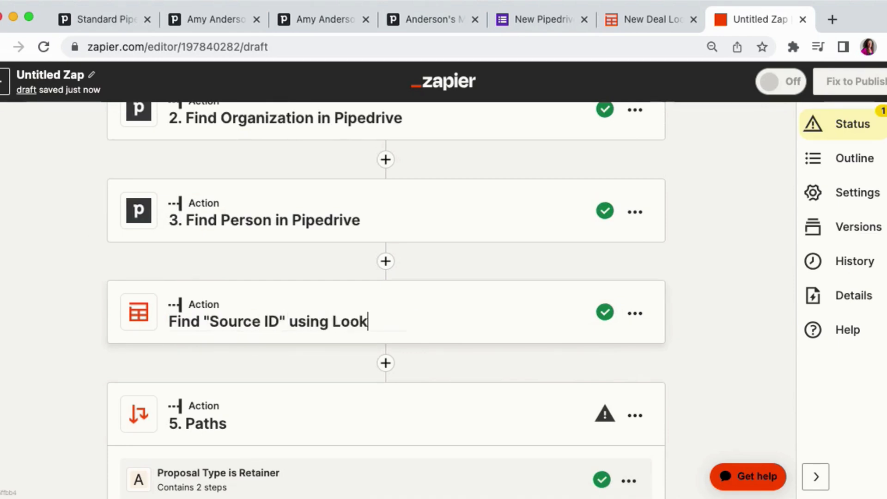
key("Return")
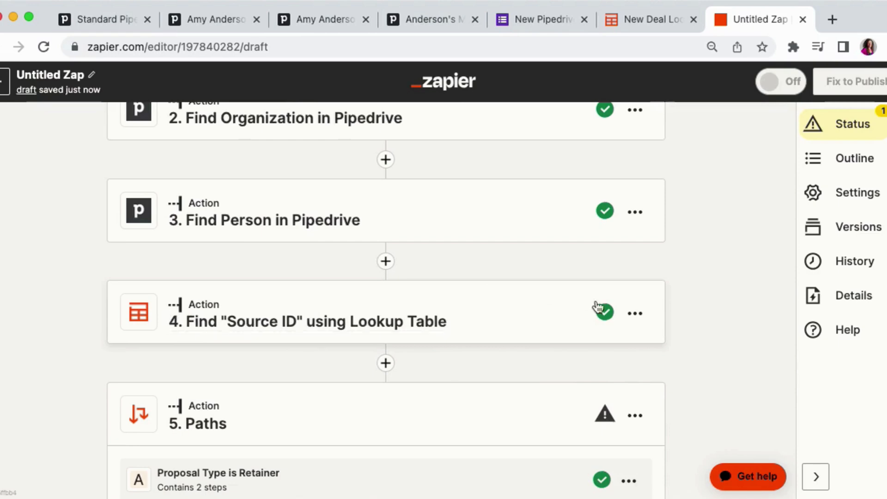
- Duplicate the Source ID lookup step and rename the copy Find "Proposal Type ID" using Lookup Table
left_click(635, 315)
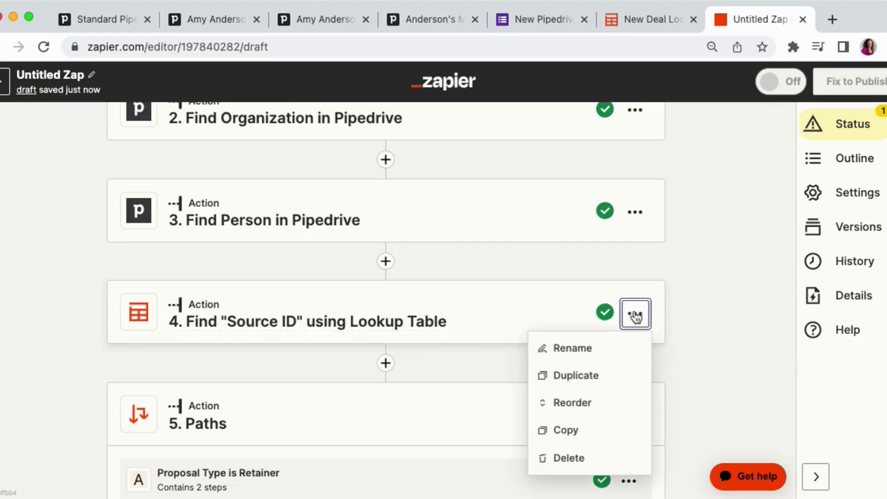
left_click(621, 373)
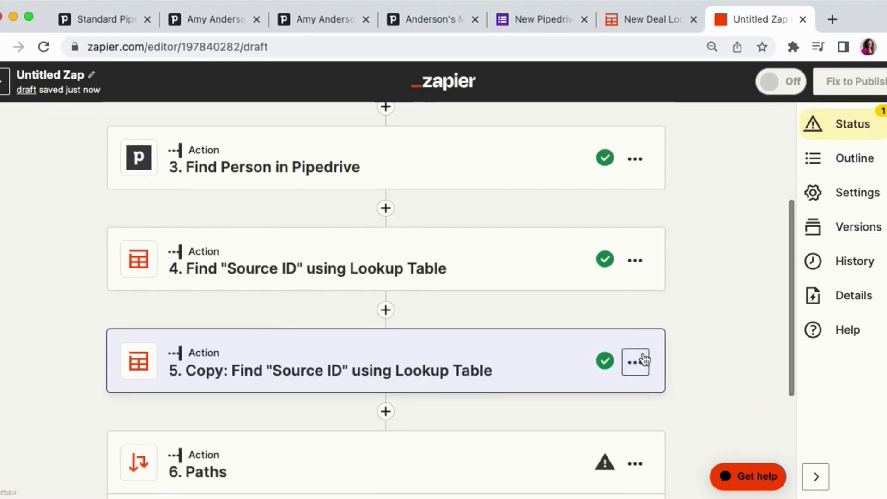
left_click(635, 362)
left_click(578, 214)
left_click(221, 369)
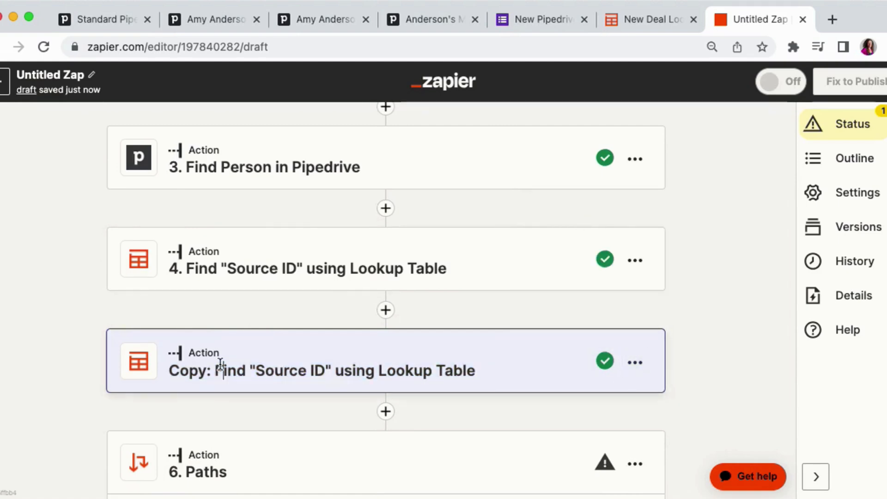
double_click(193, 347)
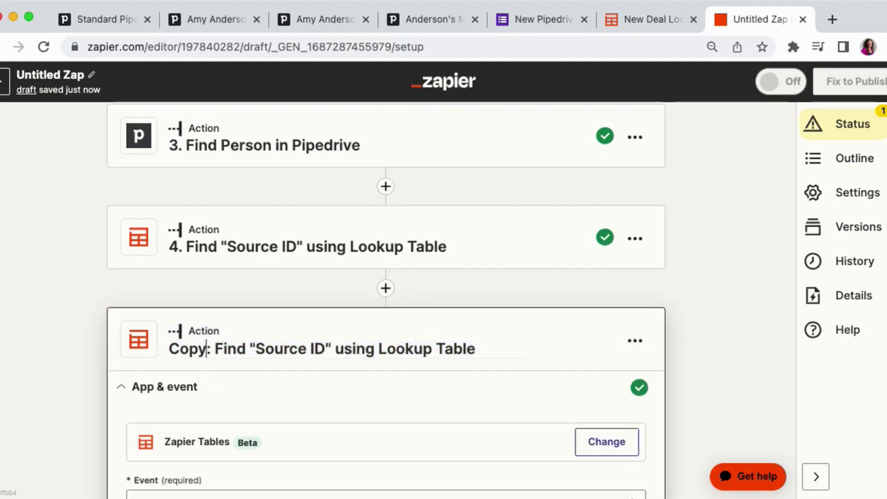
key("BackSpace")
key("BackSpace")
key("BackSpace")
key("BackSpace")
key("BackSpace")
key("BackSpace")
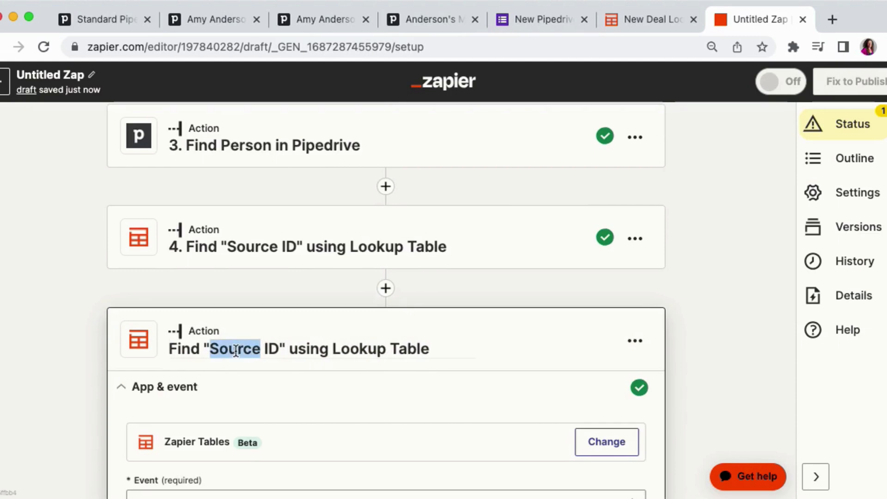
type("Propo")
type("sal Type")
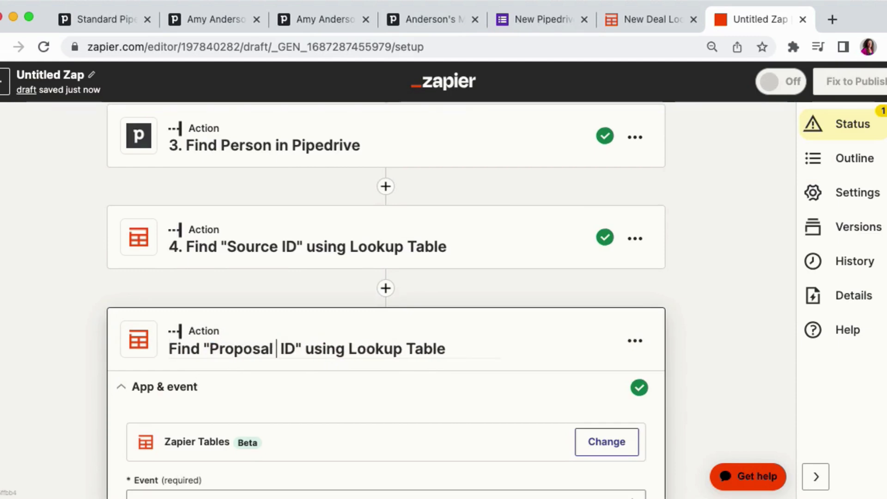
key("Return")
- Replace the copy's Lookup Value with the form's "What type of proposal are they requesting?" answer and continue
scroll(55, 339, "down", 3)
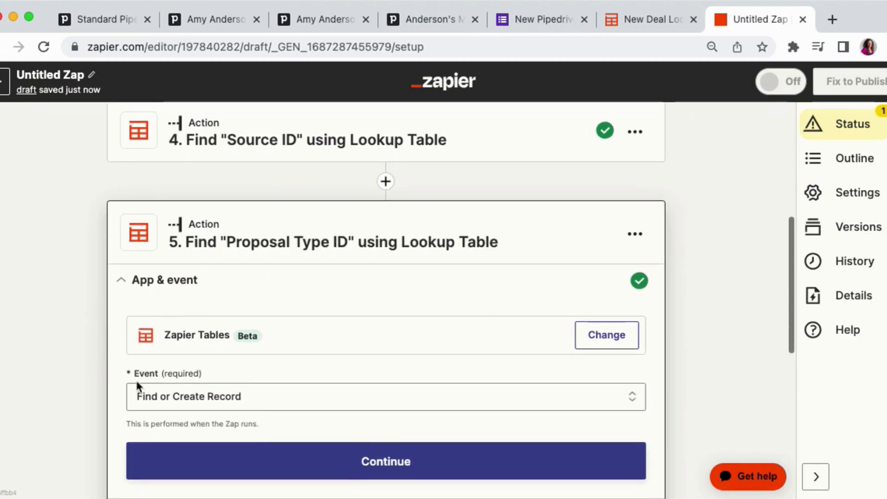
left_click(194, 457)
scroll(195, 458, "down", 5)
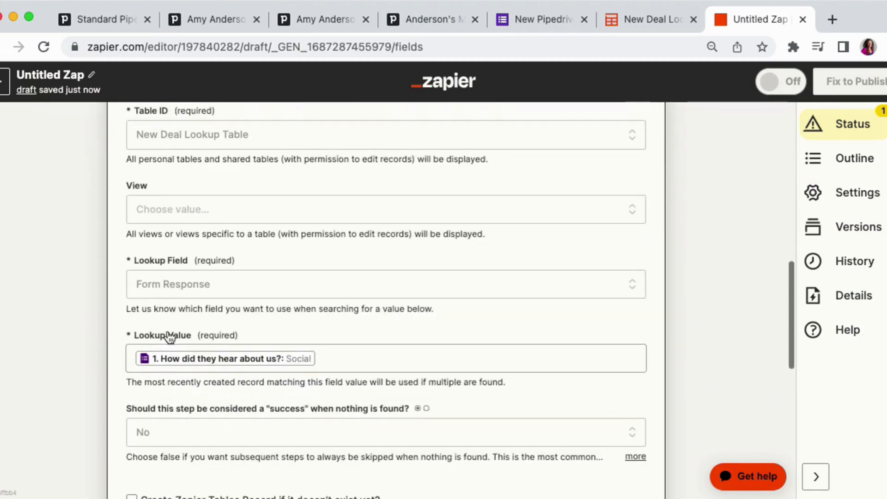
left_click(327, 358)
key("BackSpace")
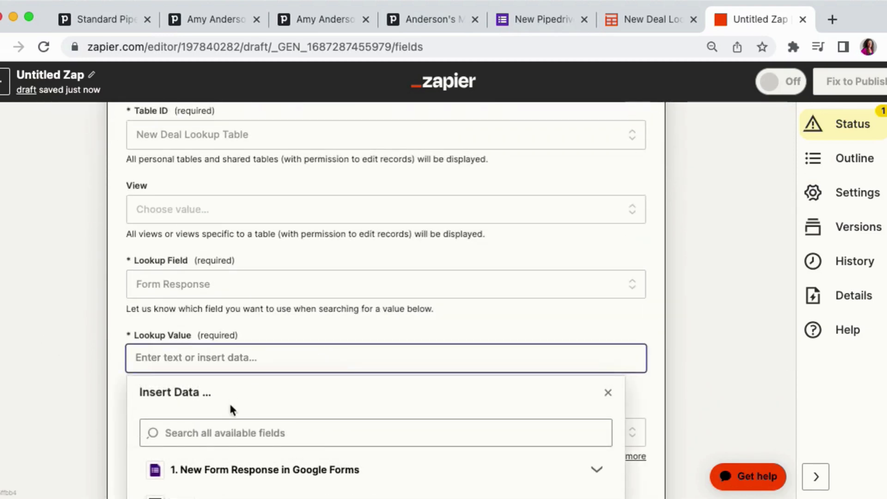
left_click(231, 433)
type("retain")
scroll(101, 353, "down", 4)
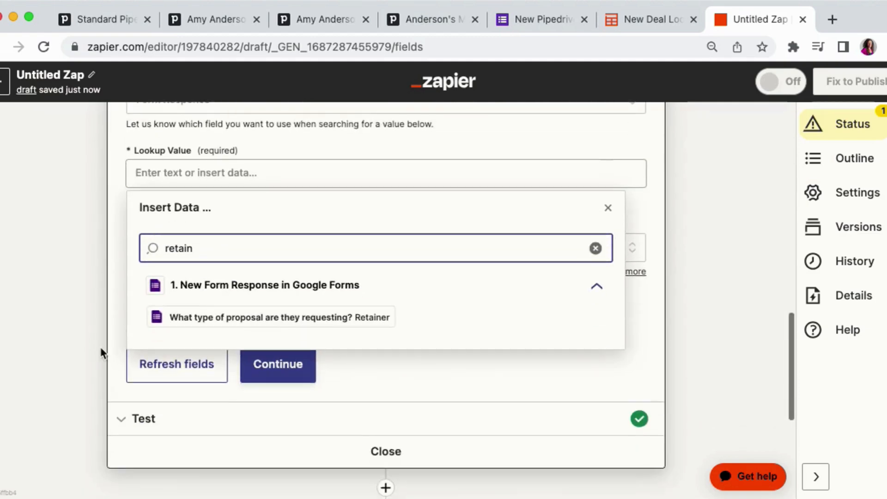
left_click(238, 317)
left_click(87, 187)
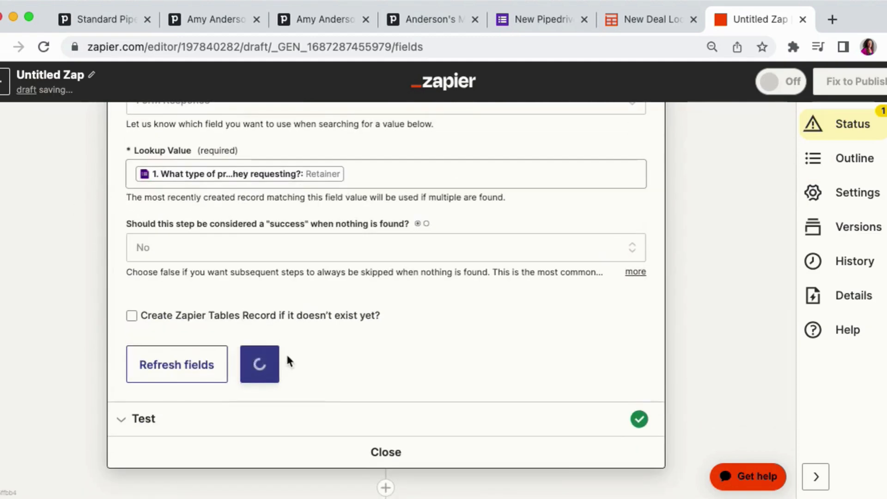
left_click(268, 368)
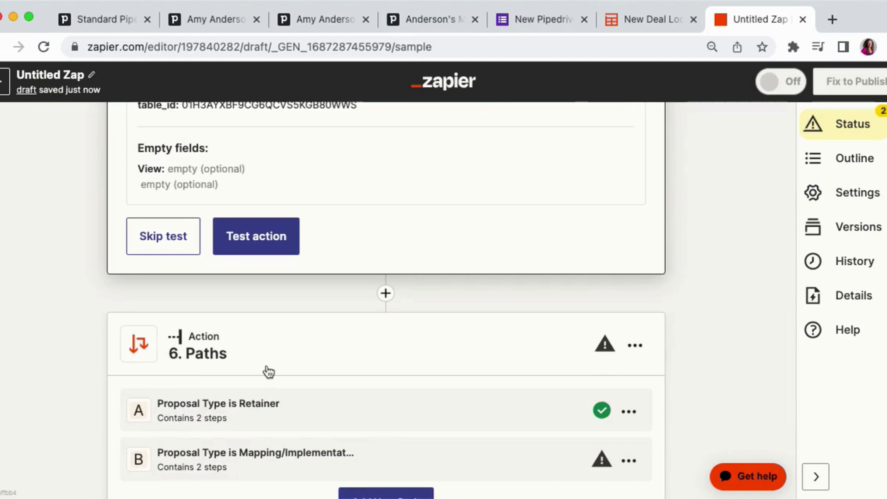
- Test the Proposal Type ID lookup action and close the step
left_click(266, 236)
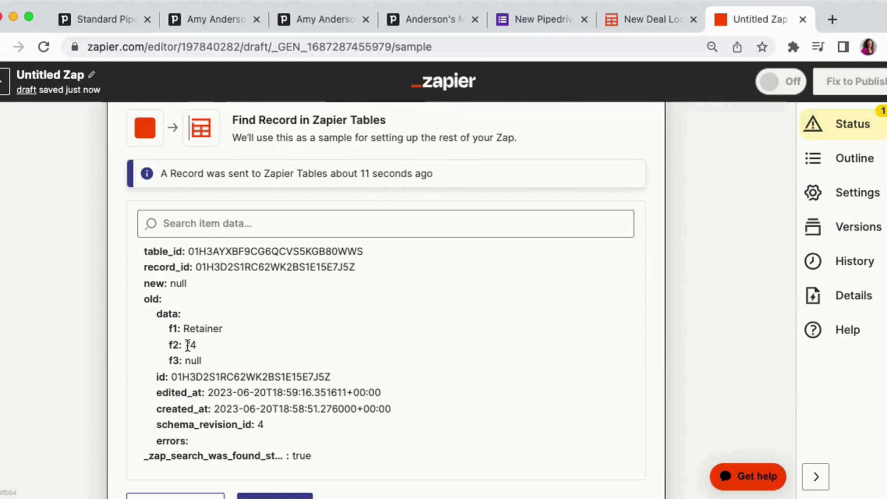
scroll(86, 317, "down", 5)
left_click(363, 403)
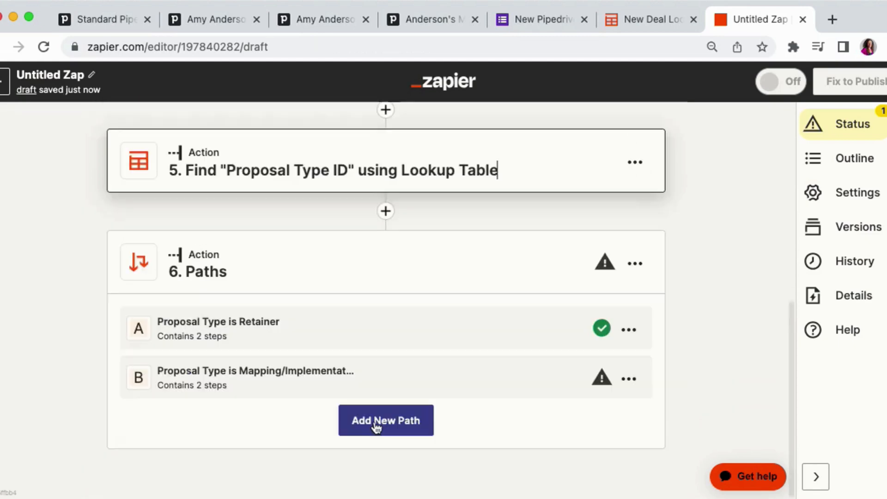
- In the Retainer path's Create Deal in Pipedrive action, set Proposal Type to the Pipedrive ID from the Proposal Type ID lookup
left_click(466, 330)
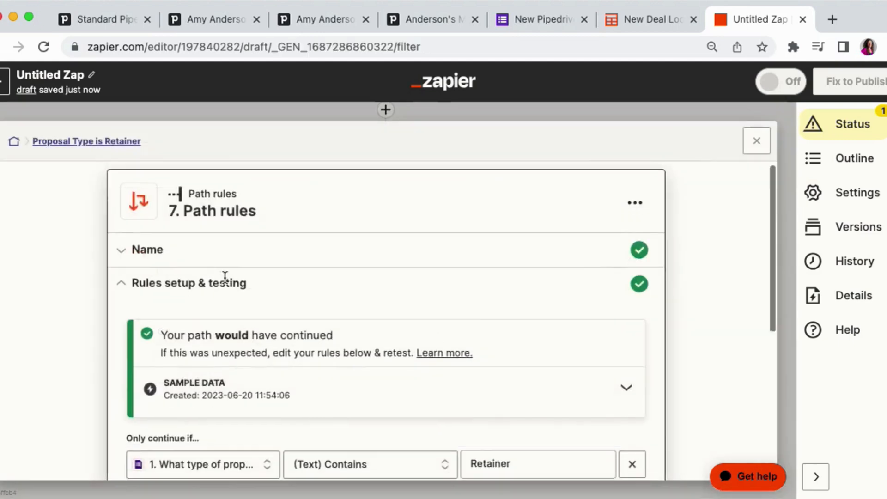
scroll(227, 283, "down", 5)
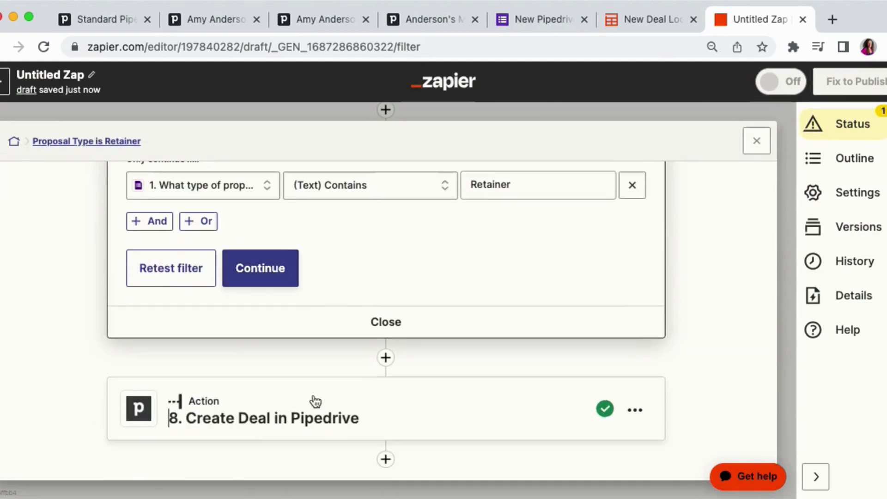
left_click(315, 402)
scroll(318, 333, "down", 5)
left_click(325, 271)
left_click(175, 297)
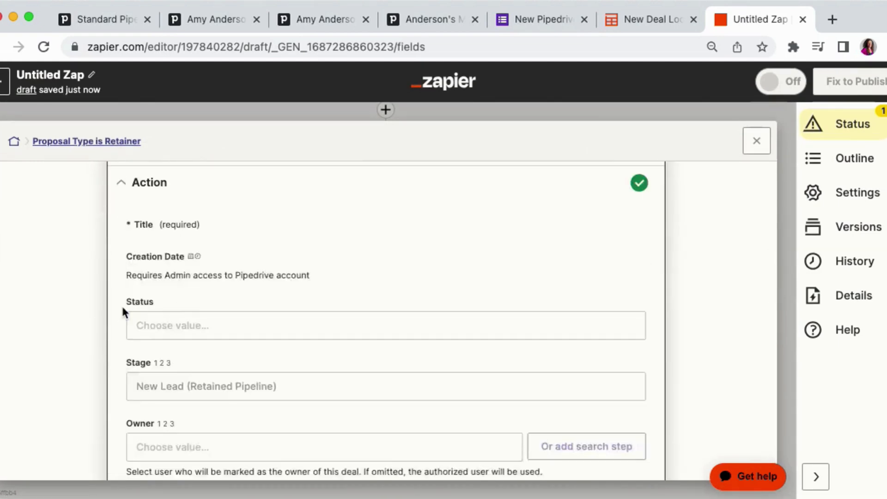
scroll(122, 310, "down", 10)
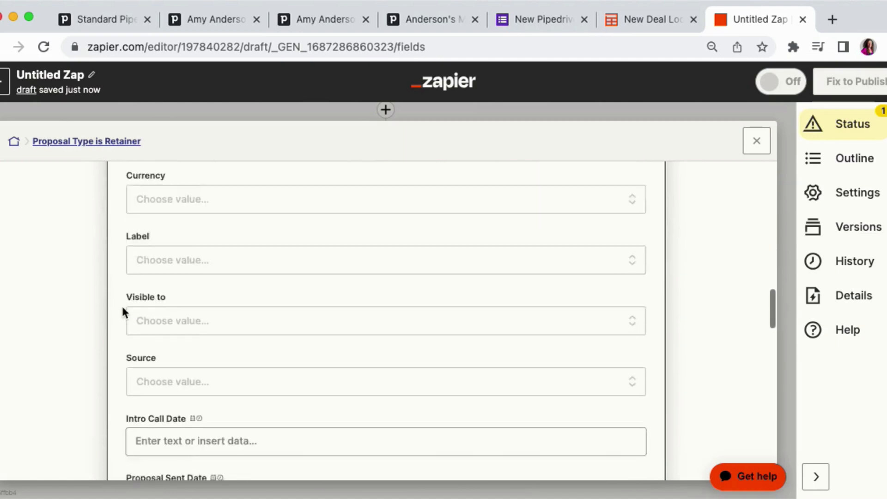
scroll(122, 311, "down", 15)
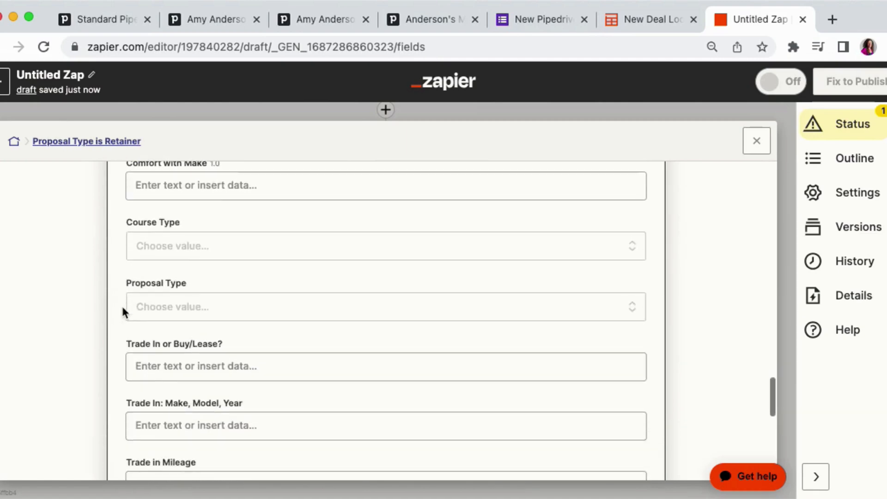
scroll(157, 300, "up", 2)
left_click(166, 354)
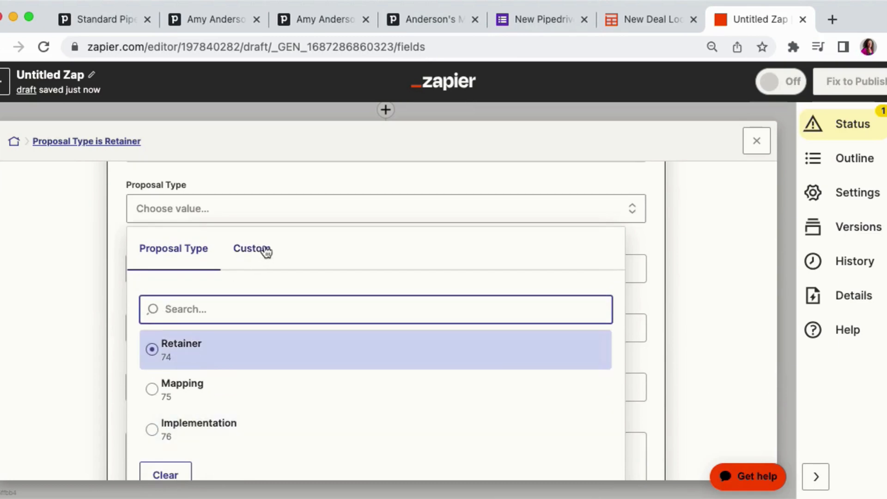
left_click(264, 251)
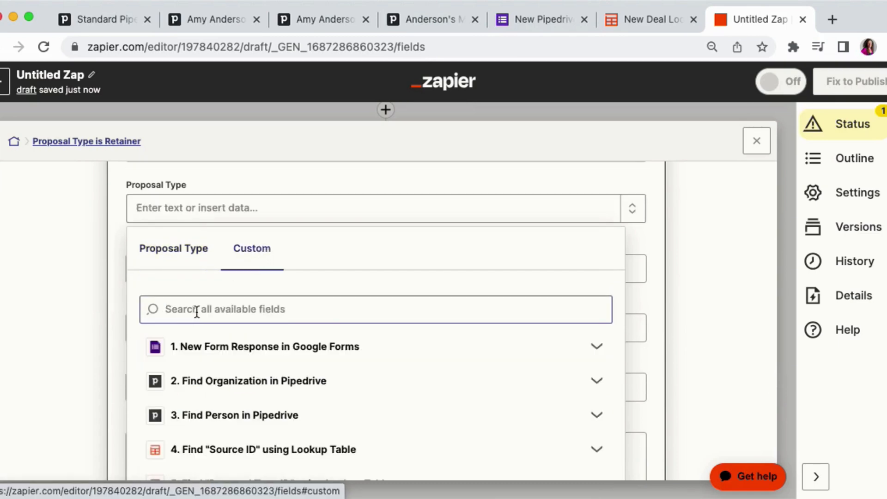
scroll(197, 312, "down", 2)
left_click(231, 418)
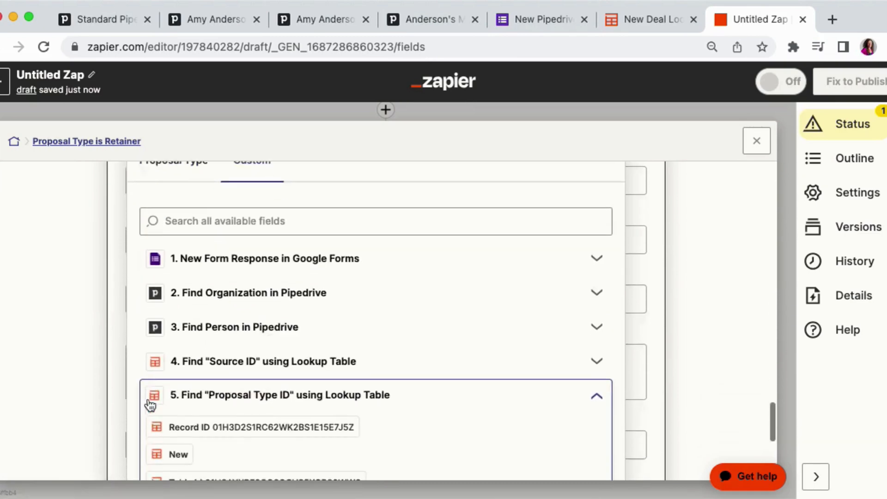
scroll(194, 349, "down", 4)
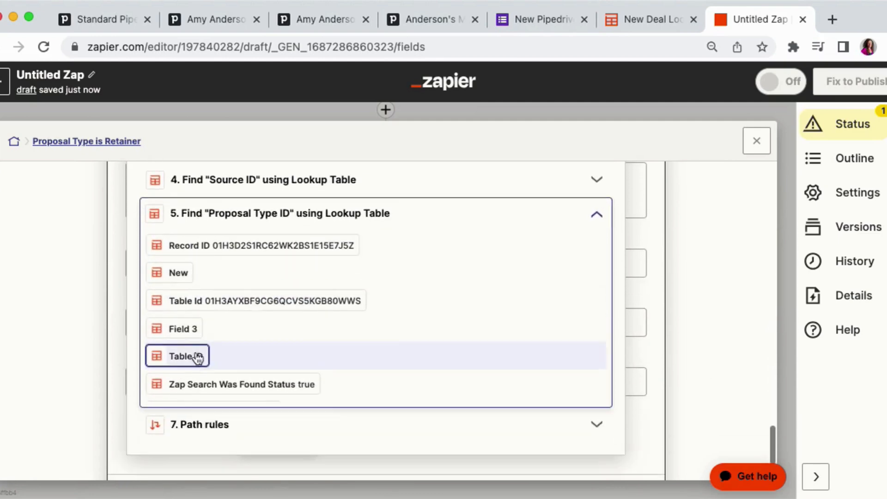
scroll(197, 358, "down", 5)
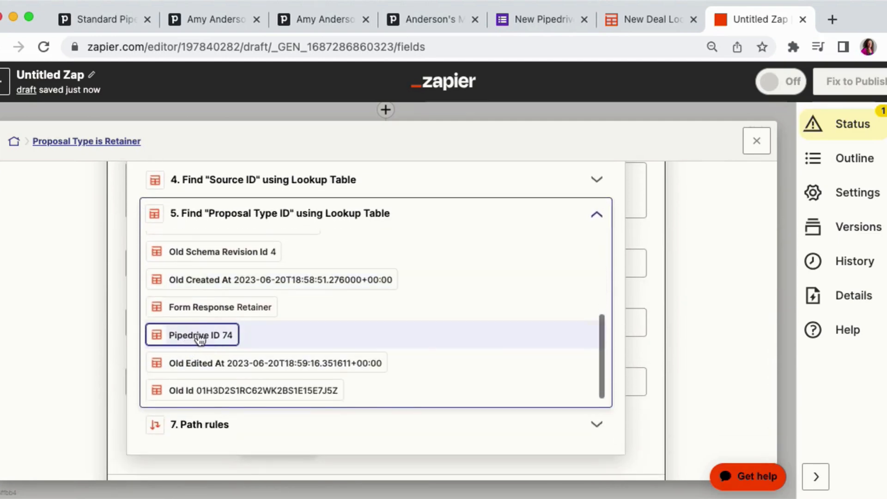
left_click(222, 337)
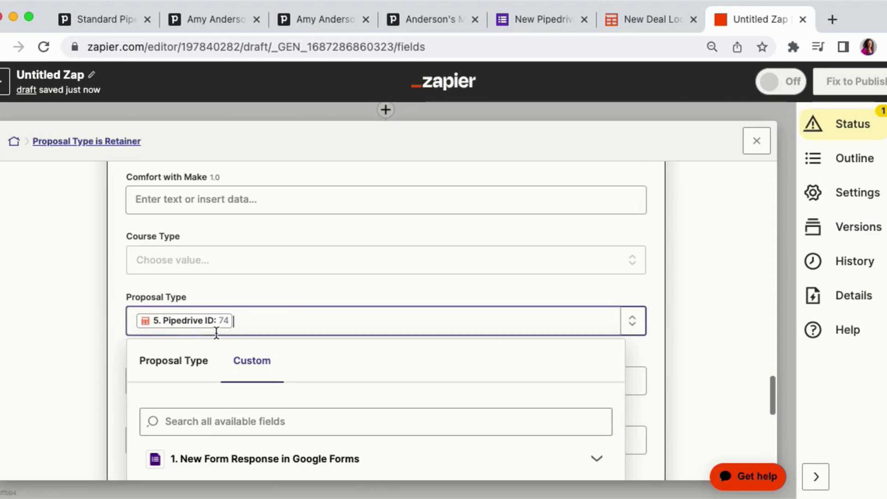
- In the Retainer path's Create Deal action, set Source to the Pipedrive ID from the Source ID lookup step
left_click(92, 309)
key("super+f")
type("sour")
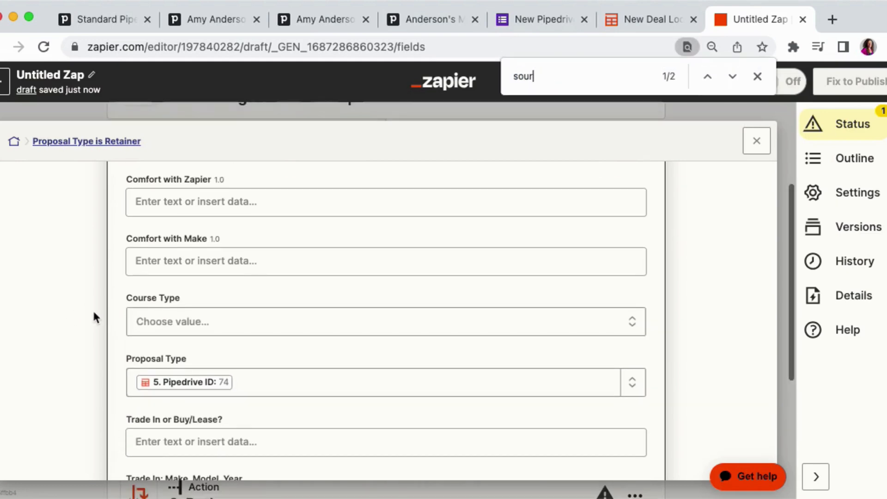
type("ce")
key("Return")
left_click(157, 346)
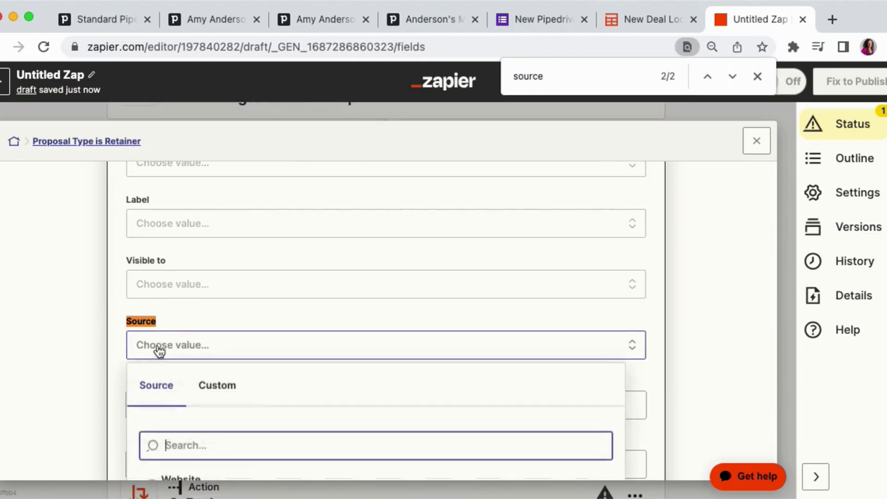
scroll(67, 305, "down", 3)
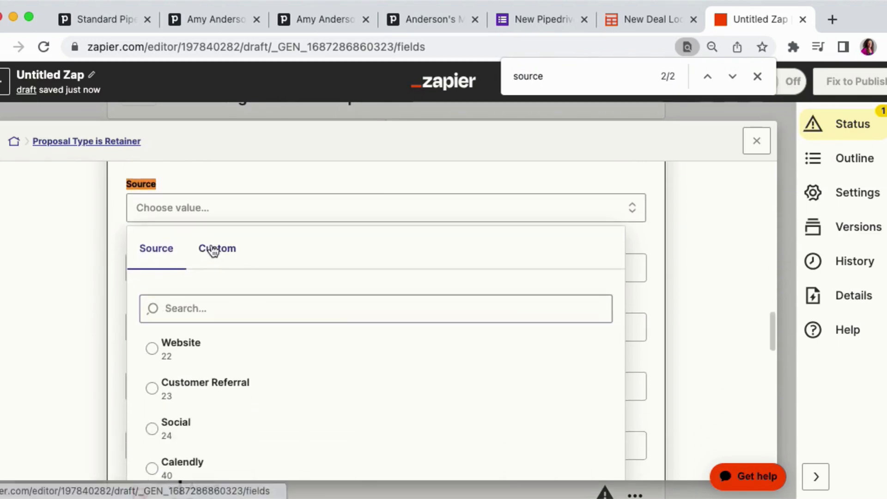
left_click(213, 250)
scroll(217, 347, "down", 3)
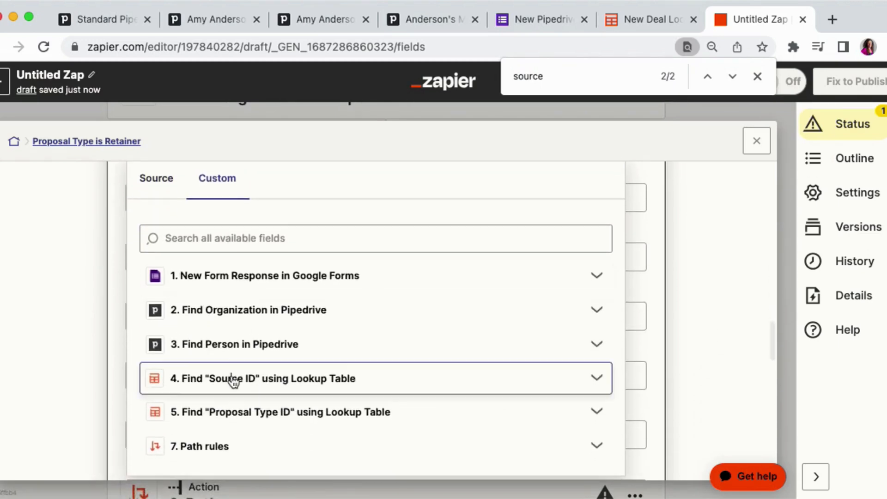
left_click(233, 381)
scroll(178, 372, "down", 5)
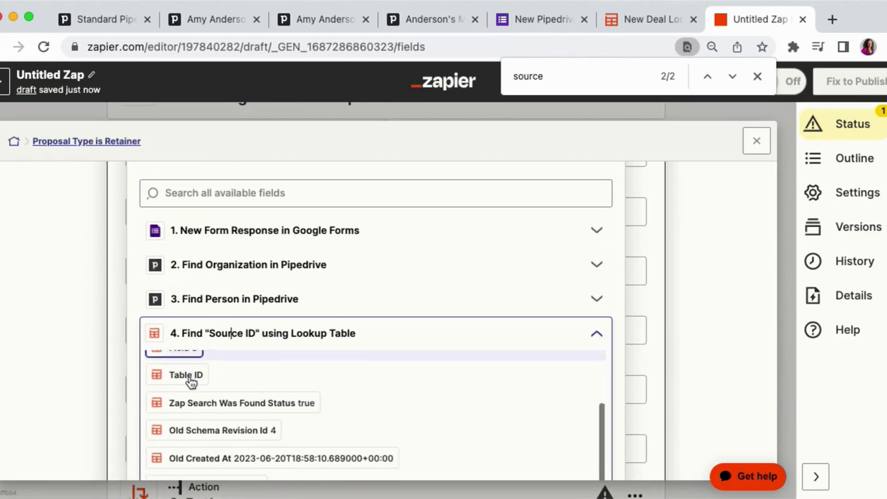
scroll(191, 382, "down", 3)
left_click(189, 396)
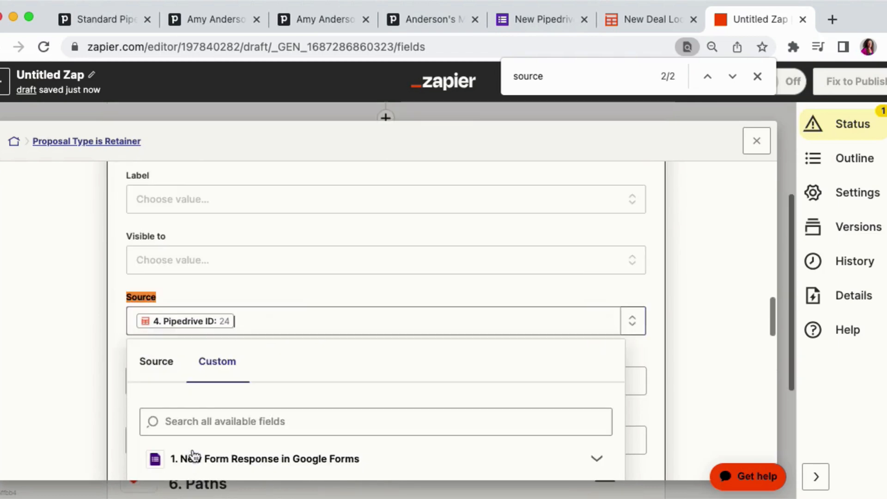
left_click(86, 299)
scroll(86, 299, "down", 10)
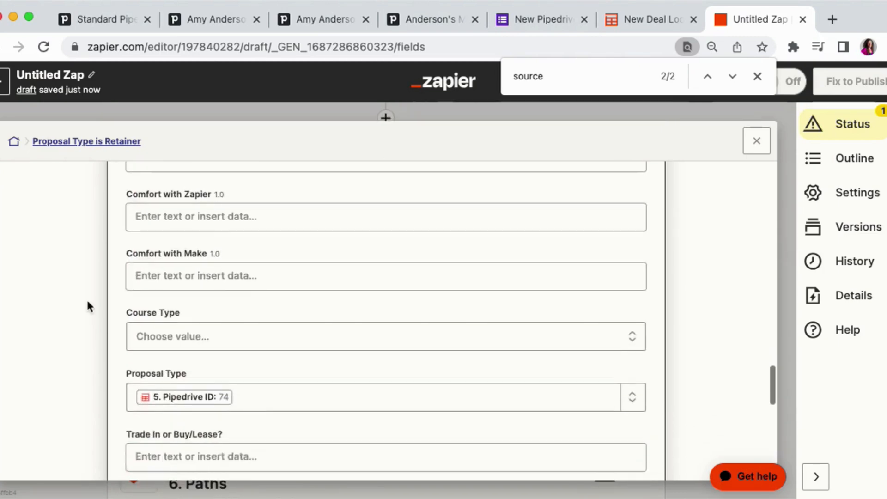
scroll(87, 303, "down", 5)
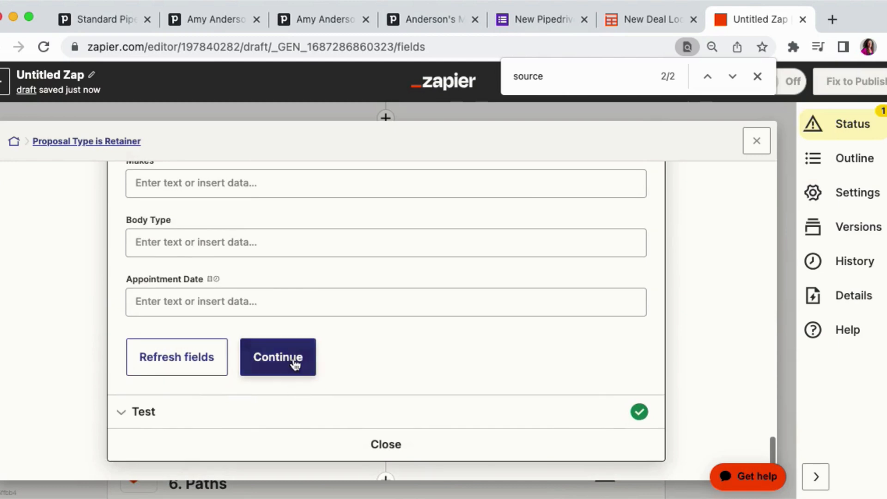
- Continue and test the Create Deal in Pipedrive action, reviewing the sent deal data
left_click(295, 364)
scroll(317, 348, "up", 3)
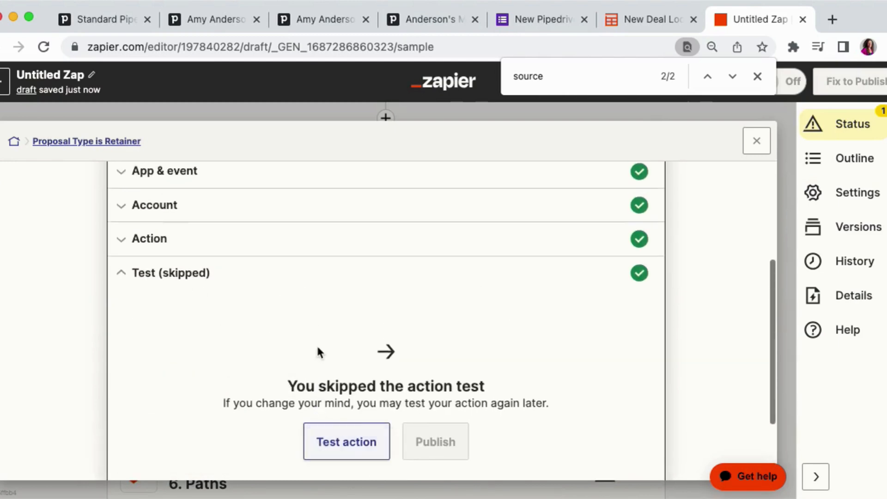
scroll(317, 347, "down", 1)
left_click(345, 415)
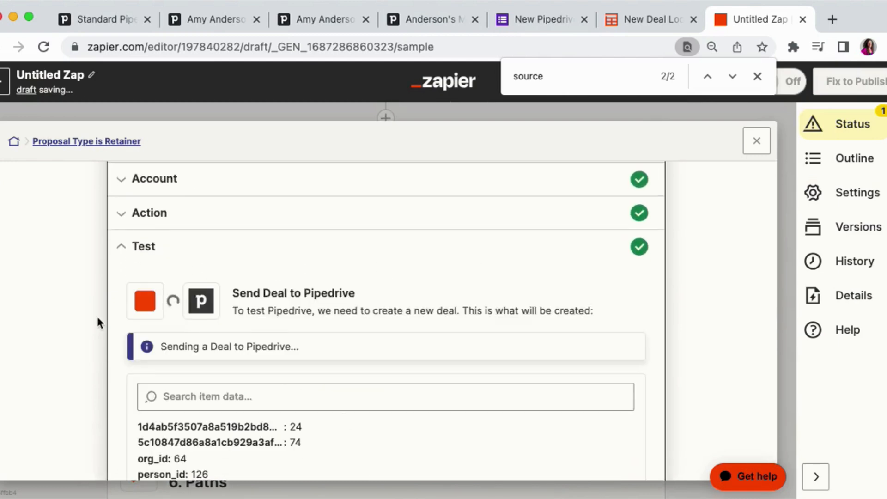
scroll(96, 314, "down", 1)
scroll(96, 314, "down", 3)
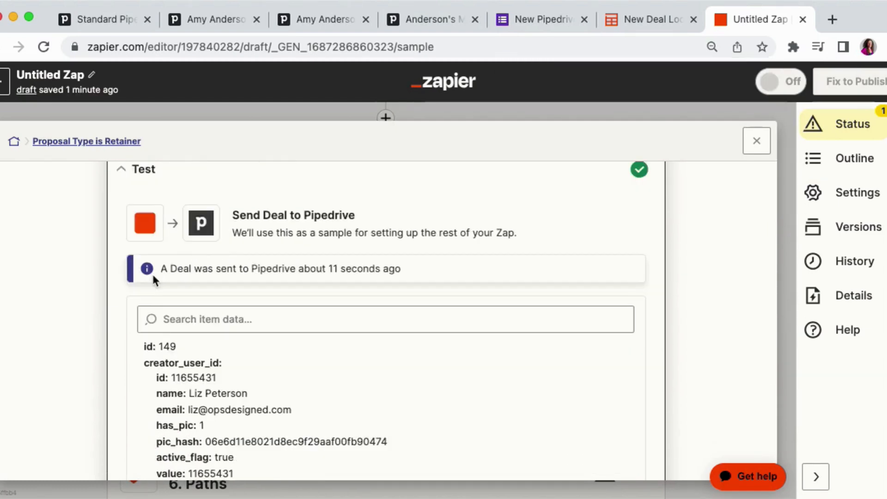
scroll(153, 276, "down", 4)
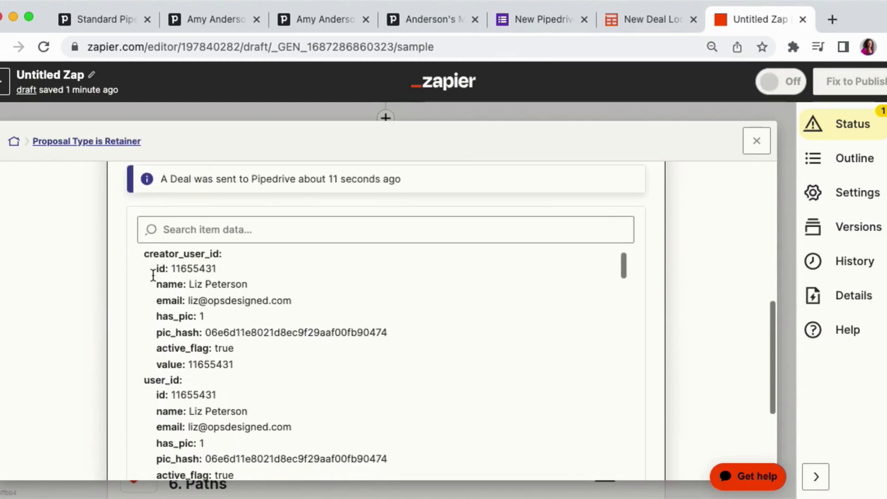
scroll(174, 264, "up", 1)
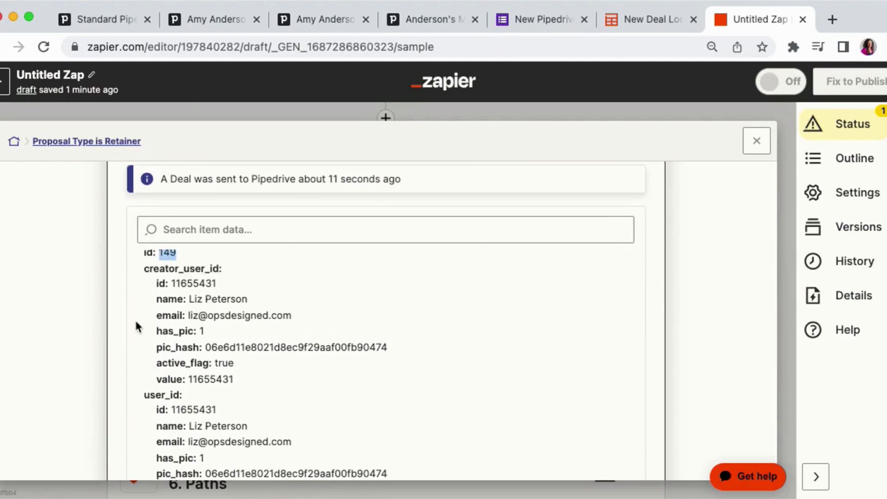
- Open the newly created deal 149 in Pipedrive by editing the deal URL in another tab
left_click(203, 21)
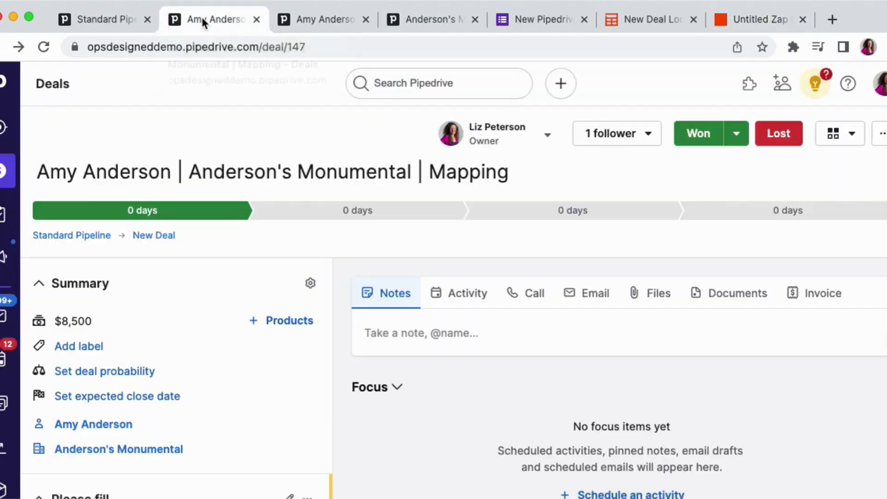
left_click(266, 49)
key("super+c")
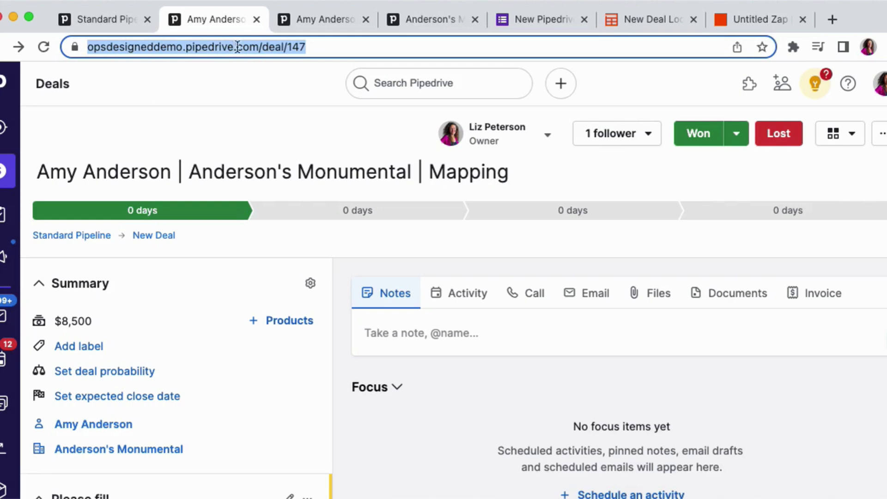
left_click(319, 19)
left_click(287, 47)
key("super+v")
key("super+a")
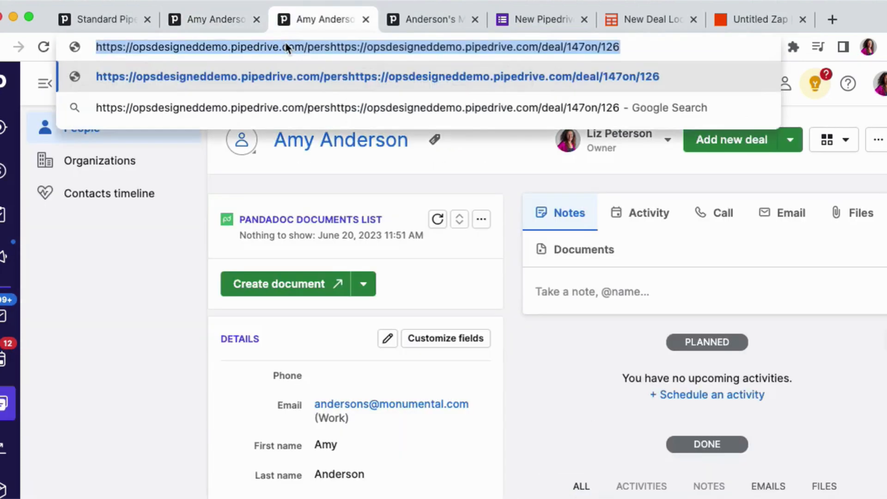
key("super+v")
key("Return")
left_click(317, 48)
key("Right")
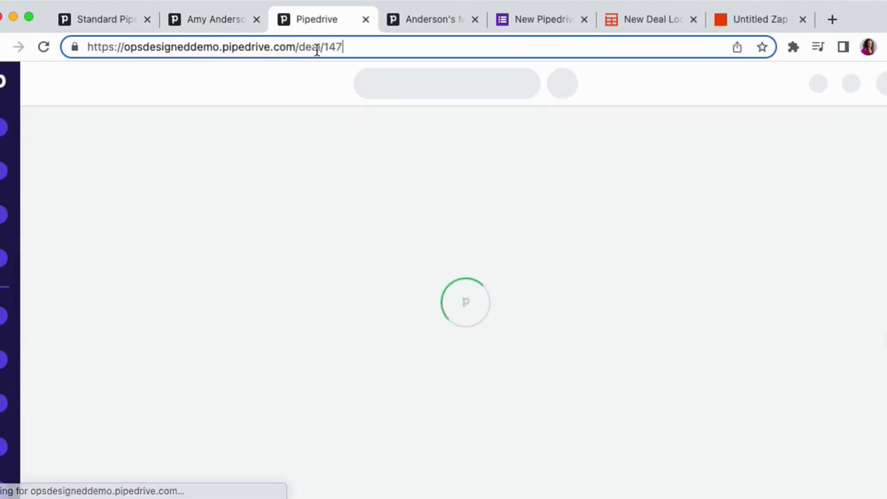
key("BackSpace")
type("9")
key("Return")
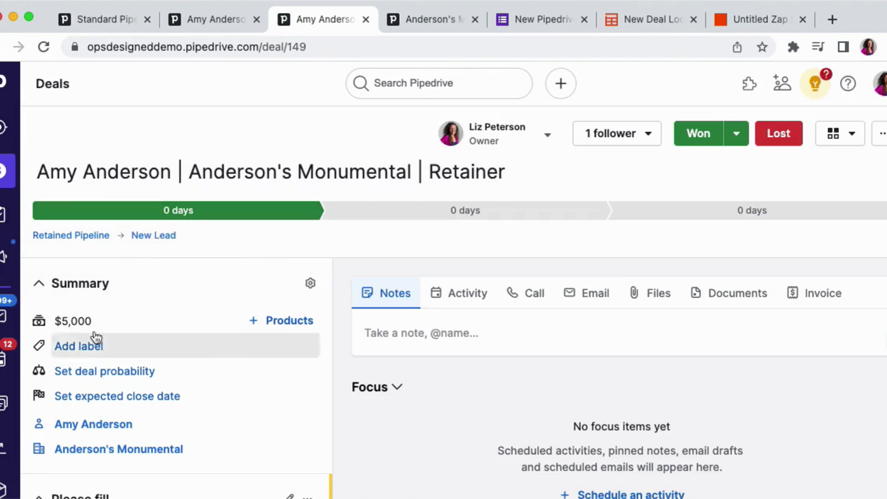
- Compare the Source and Proposal Type details of deal 149 with those of deal 147
scroll(77, 307, "down", 8)
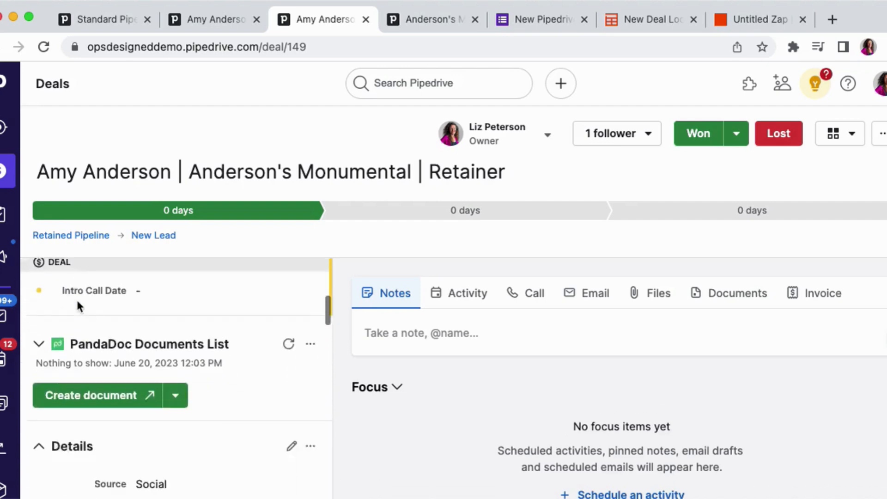
scroll(79, 307, "down", 2)
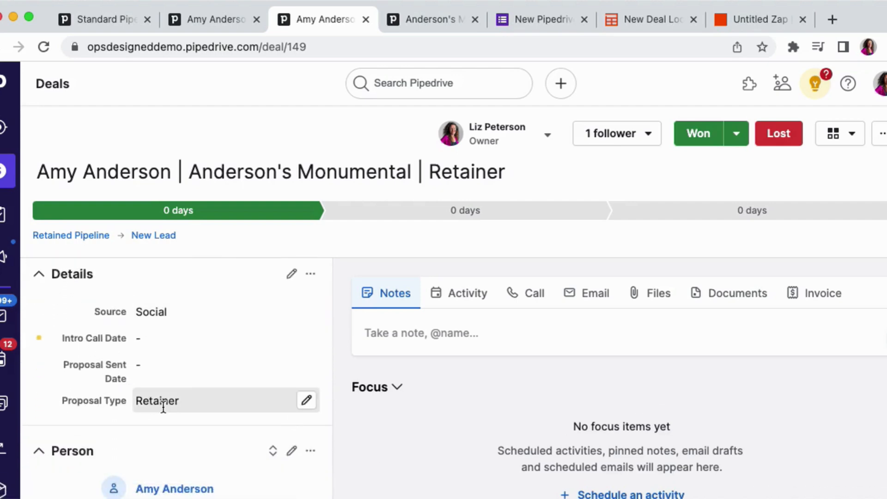
left_click(220, 27)
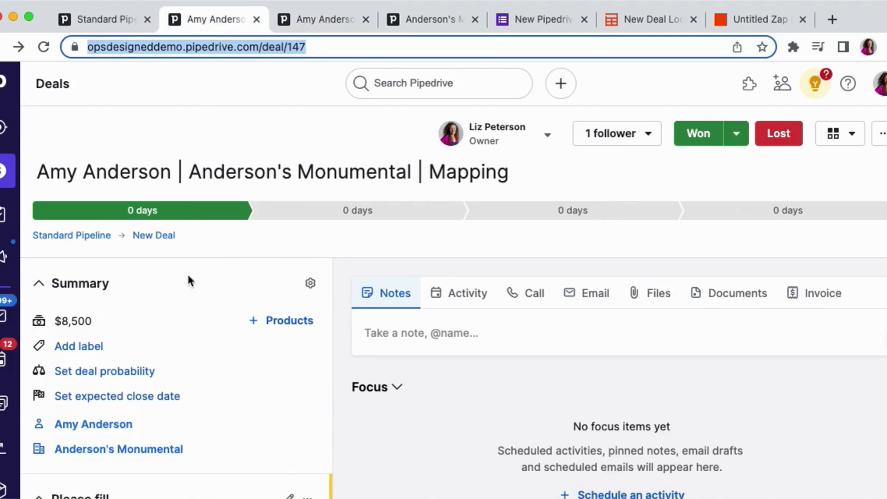
mouse_move(189, 218)
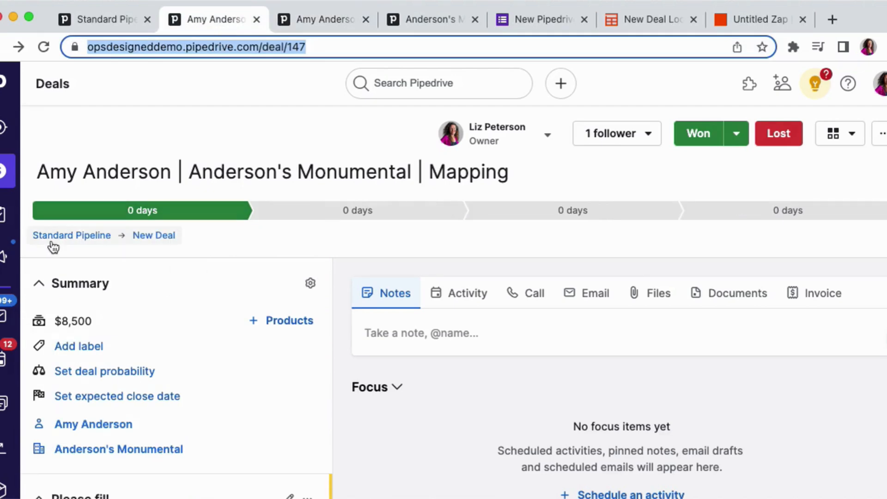
scroll(63, 311, "down", 5)
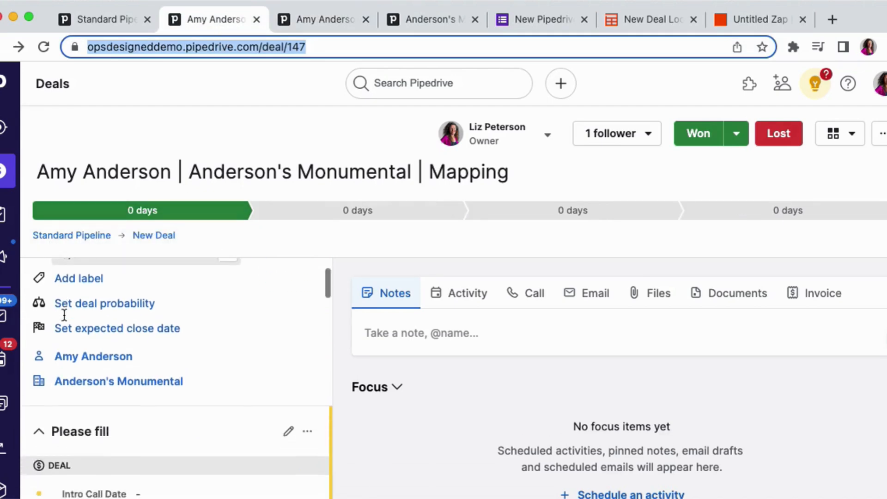
scroll(64, 318, "down", 5)
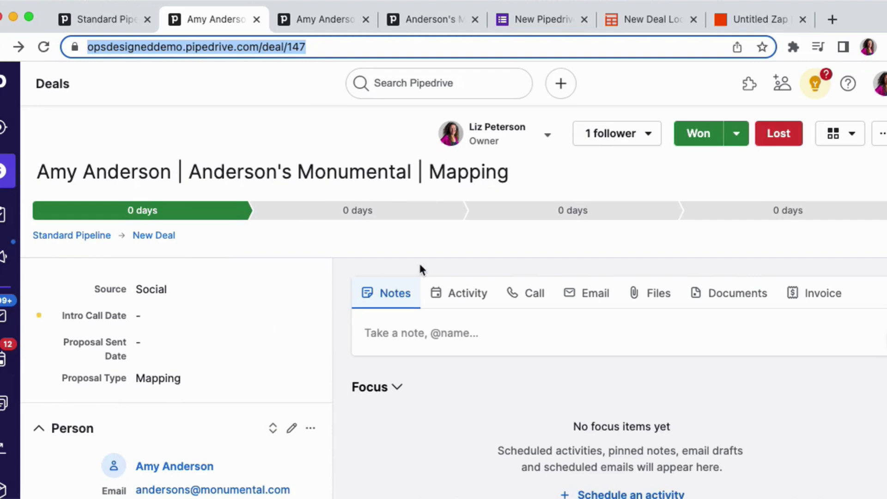
- Return to the Zap and review the Retainer path's rule before closing it
left_click(743, 20)
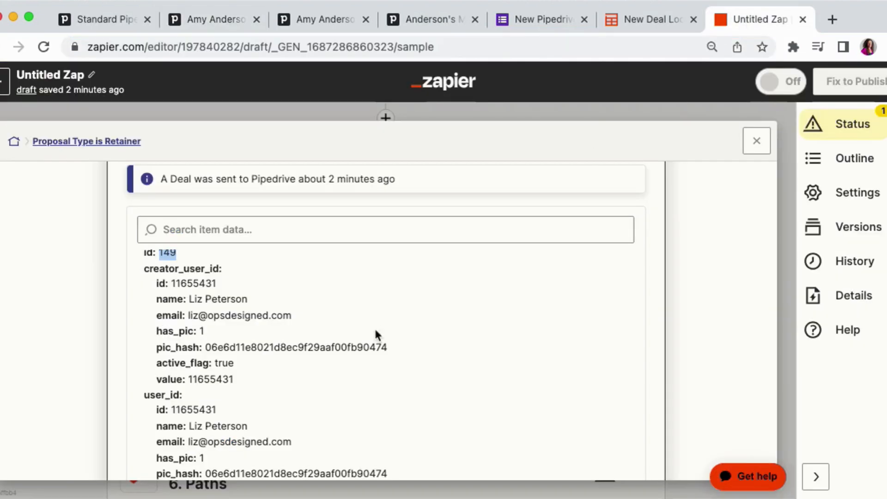
left_click(753, 150)
scroll(436, 237, "down", 5)
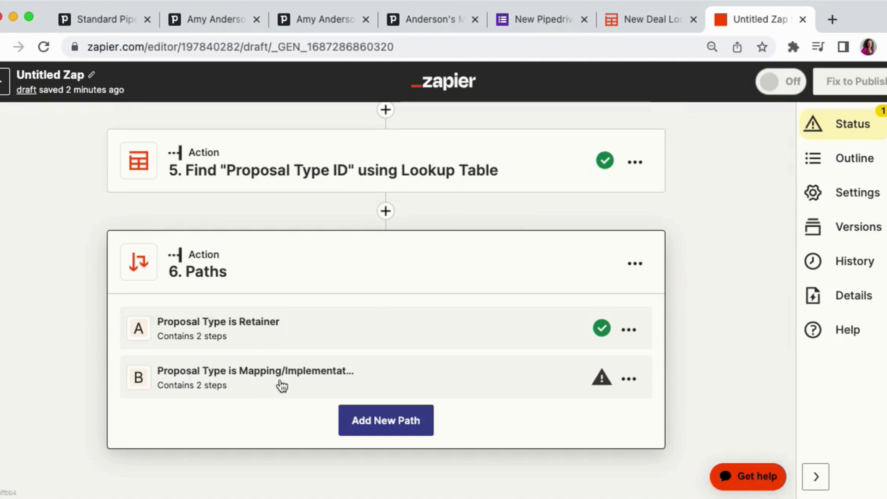
left_click(420, 336)
scroll(362, 376, "down", 5)
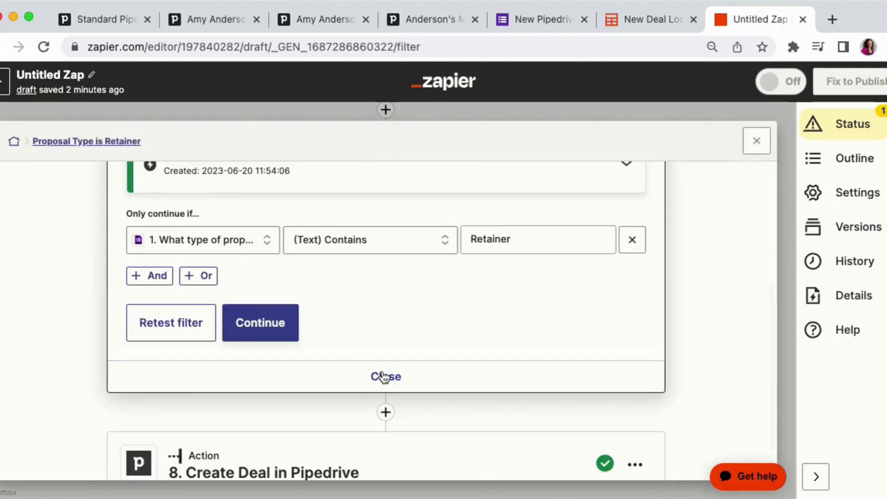
left_click(384, 377)
- Duplicate the Retainer path's Create Deal in Pipedrive action and move the copy into the Mapping/Implementation path
left_click(641, 312)
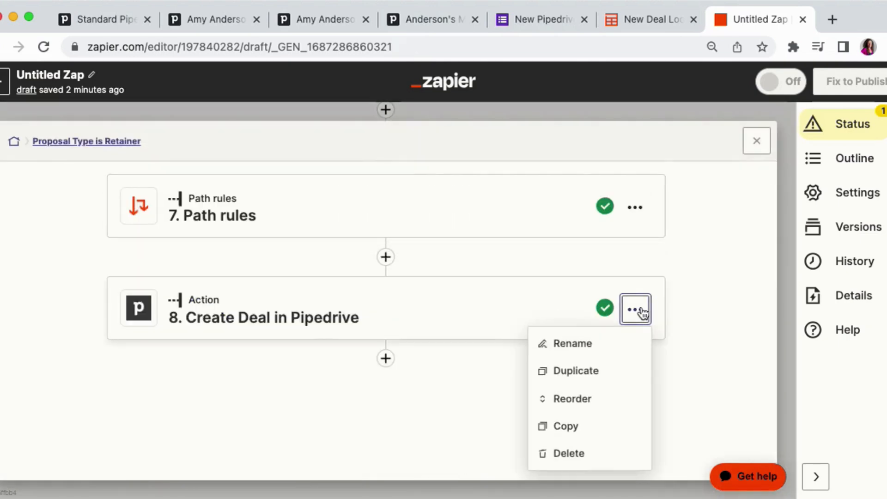
left_click(617, 370)
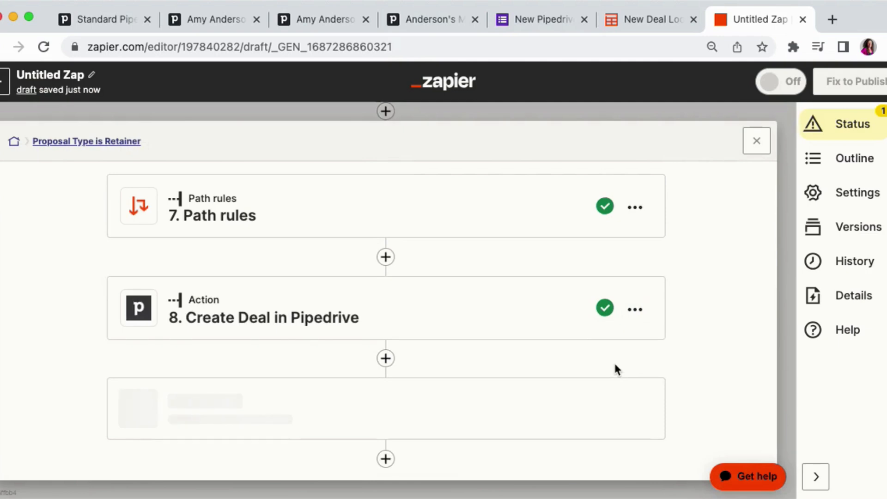
left_click(833, 161)
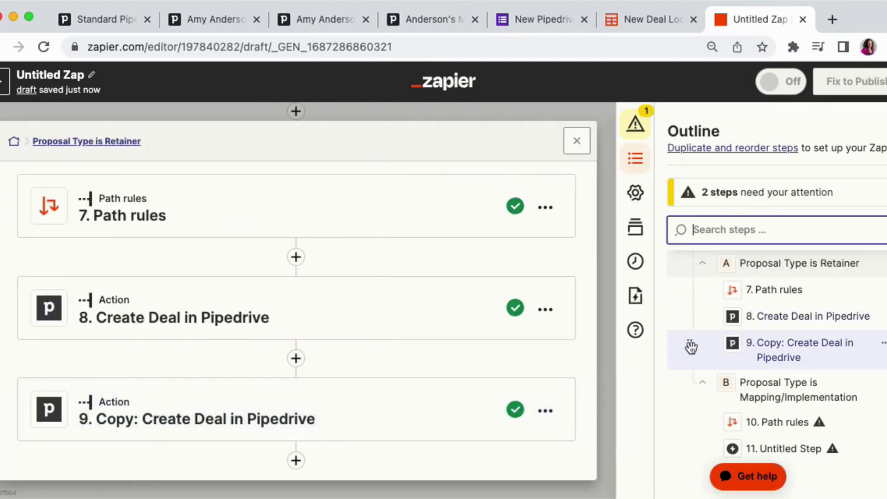
left_click_drag(690, 346, 689, 421)
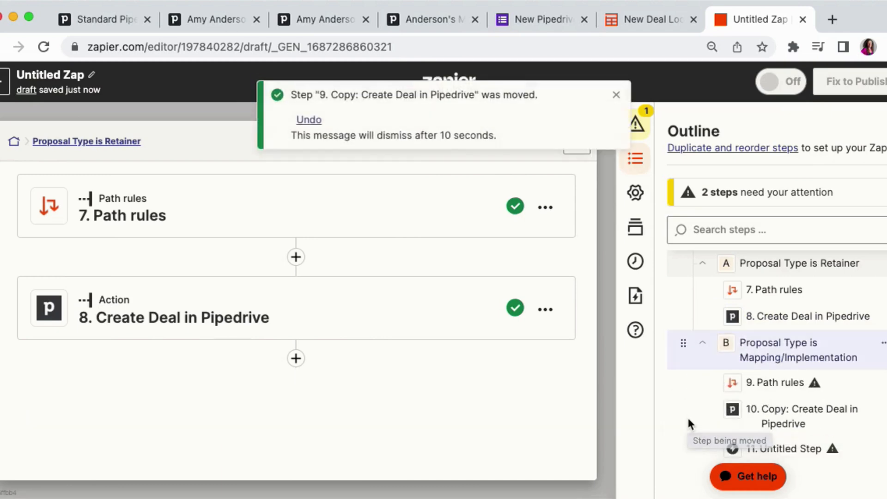
left_click(616, 99)
left_click(575, 143)
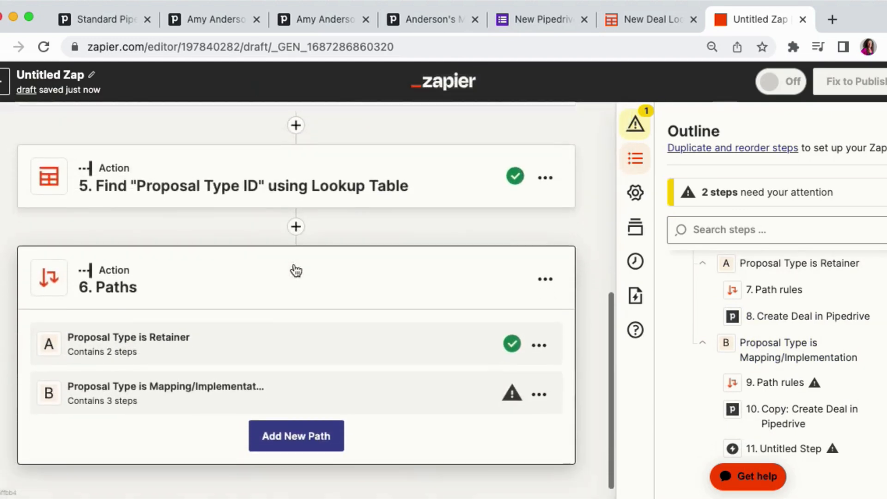
- Set the Mapping/Implementation path rule to continue only if the proposal type answer does not contain Retainer
left_click(193, 373)
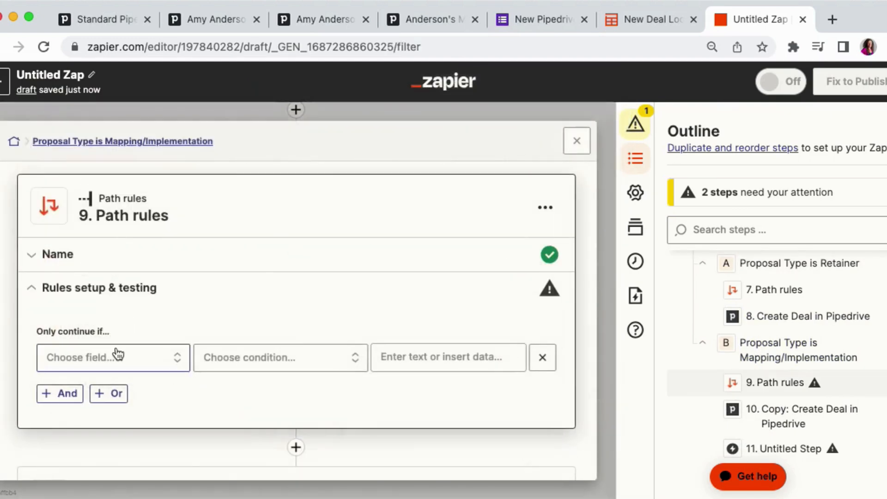
left_click(117, 354)
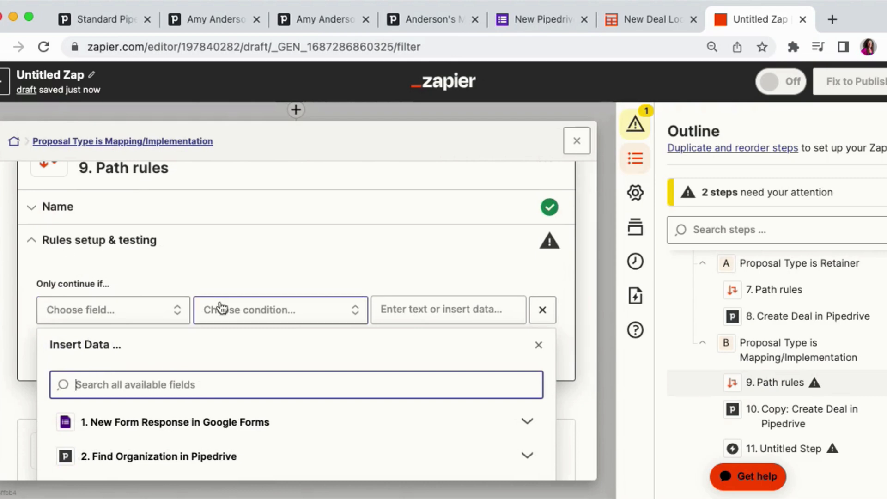
type("retainer")
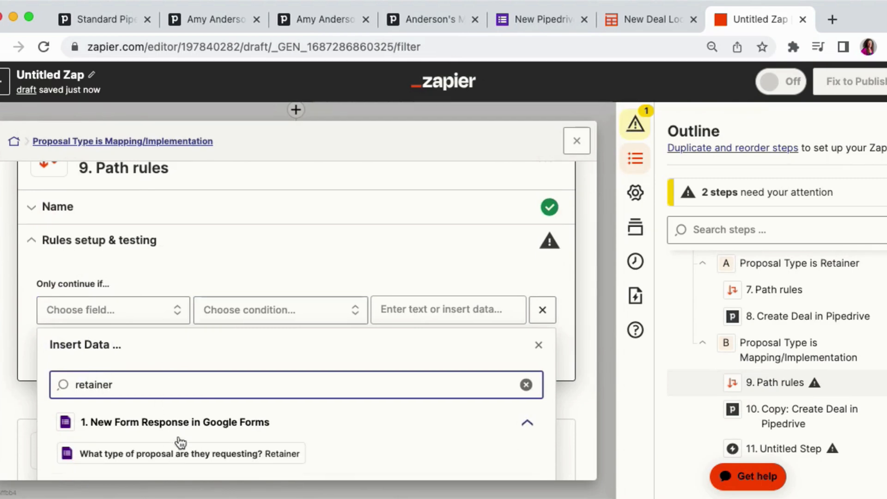
left_click(182, 451)
left_click(249, 310)
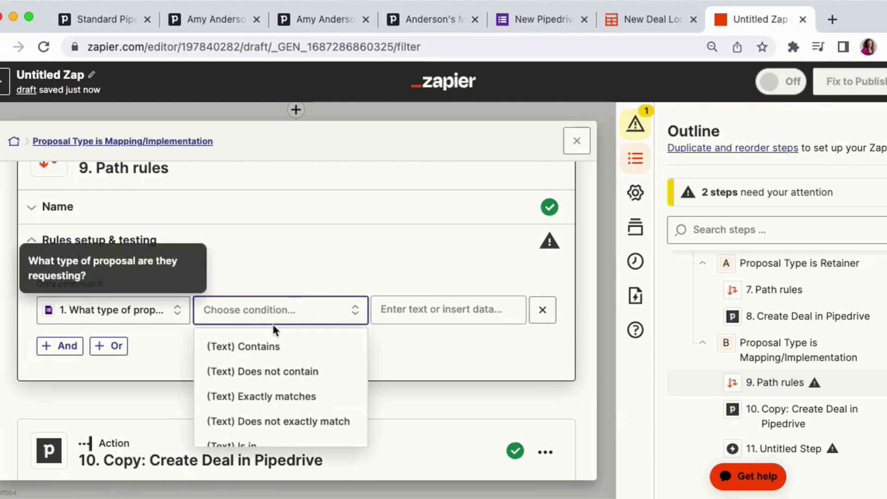
left_click(271, 377)
left_click(390, 311)
type("Retainer")
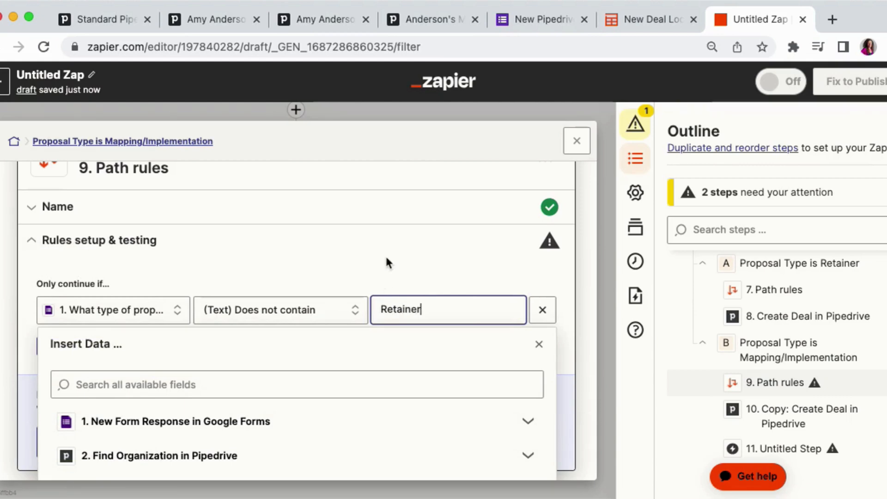
left_click(388, 258)
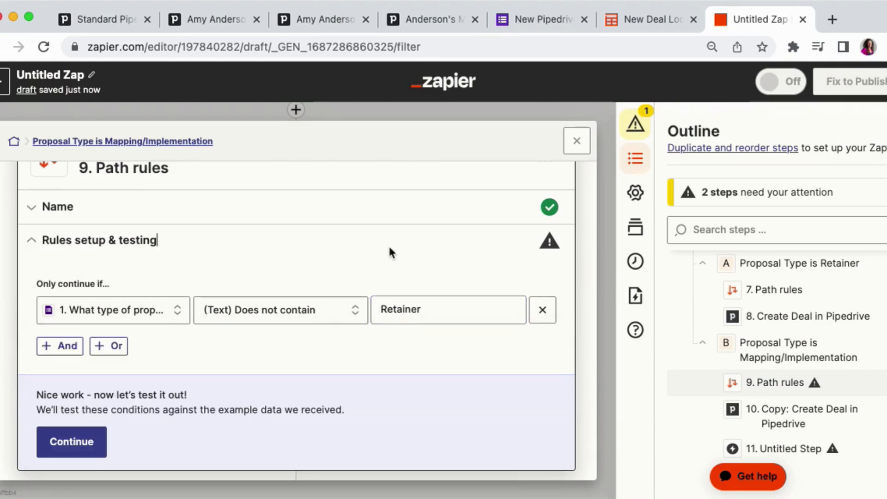
left_click(73, 440)
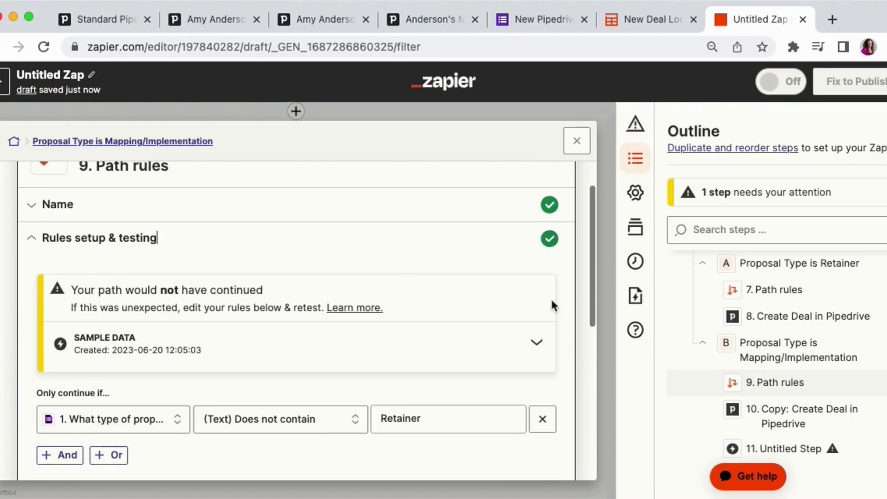
- Review the rule's test sample data and close the path rules
left_click(549, 343)
scroll(425, 360, "down", 3)
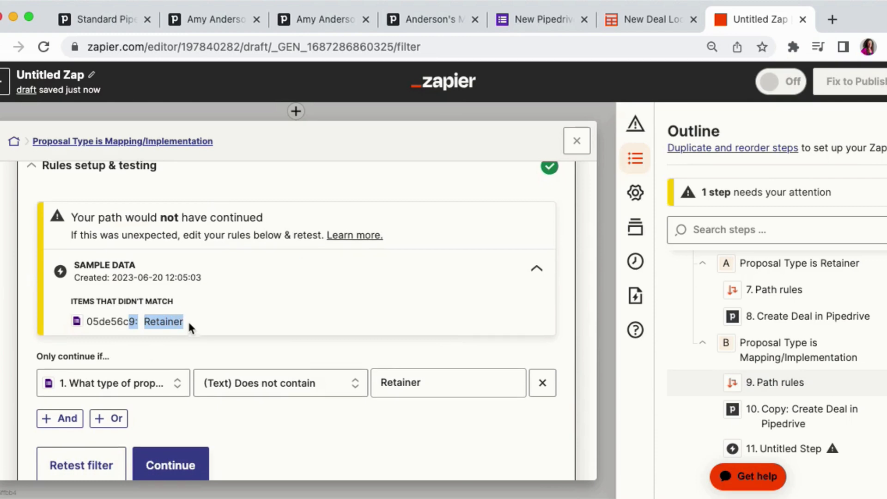
scroll(187, 320, "down", 3)
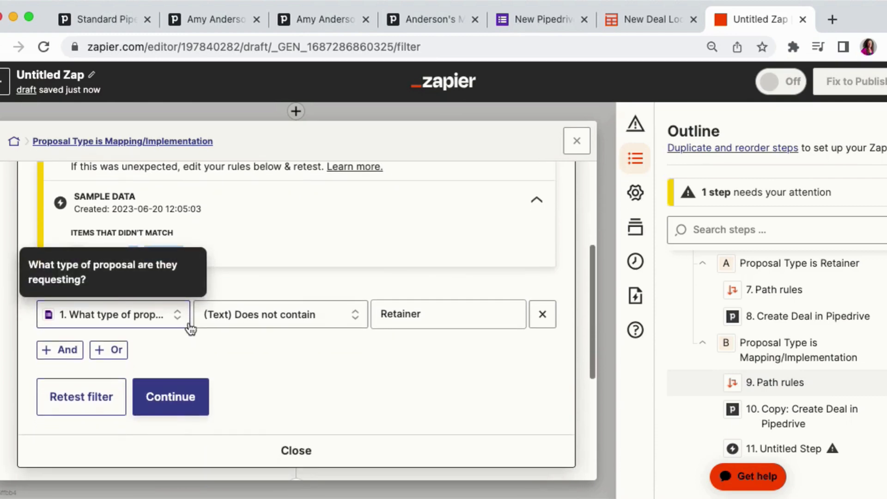
left_click(277, 447)
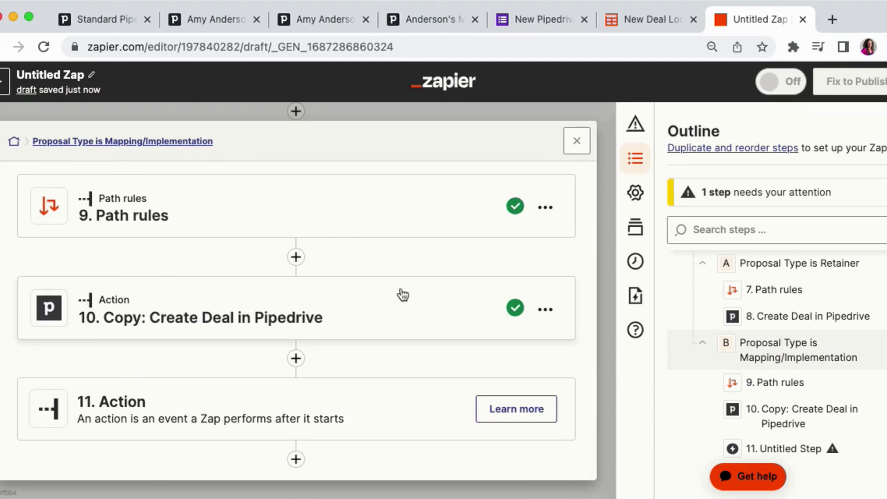
- Rename the copied Create Deal in Pipedrive action to remove its "Copy:" prefix
left_click(546, 310)
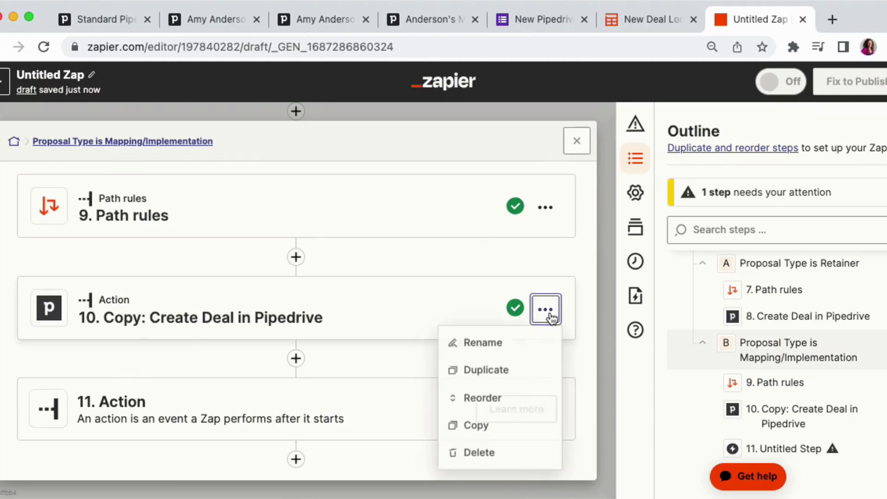
left_click(522, 341)
left_click(126, 317)
left_click_drag(125, 317, 78, 317)
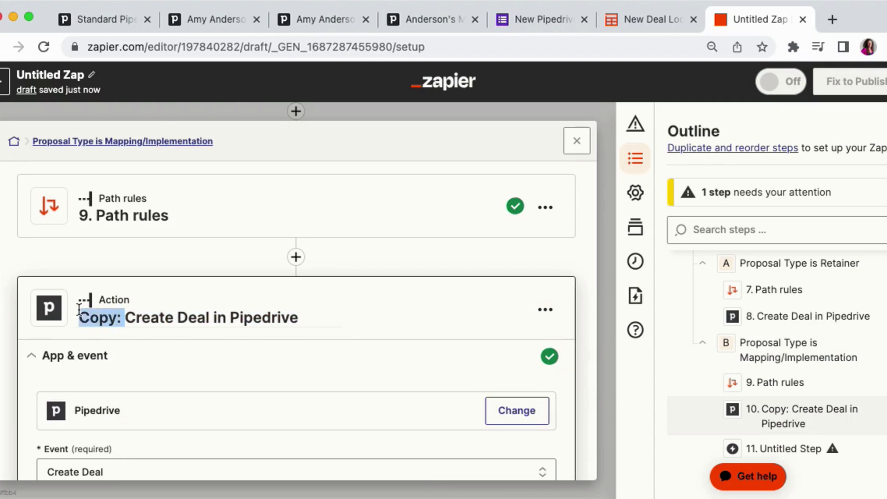
key("BackSpace")
- Set the deal's Stage to New Deal (Standard Pipeline)
scroll(152, 240, "down", 3)
scroll(153, 242, "down", 3)
left_click(154, 293)
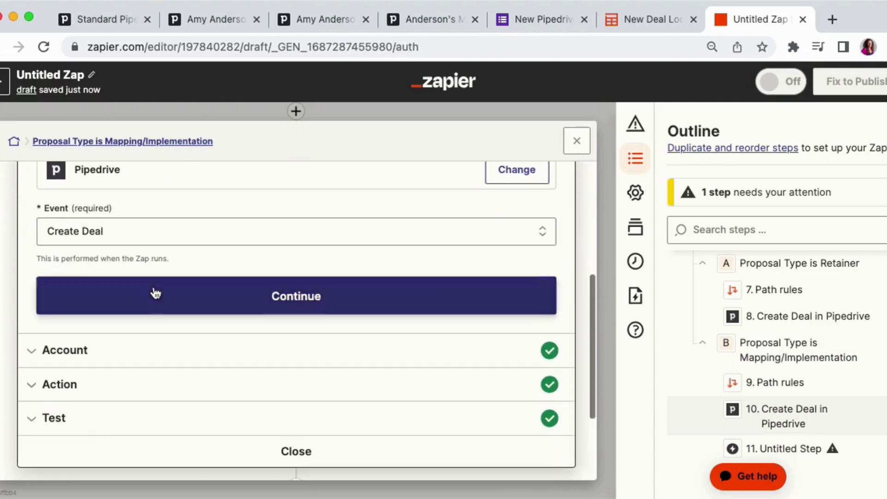
left_click(96, 305)
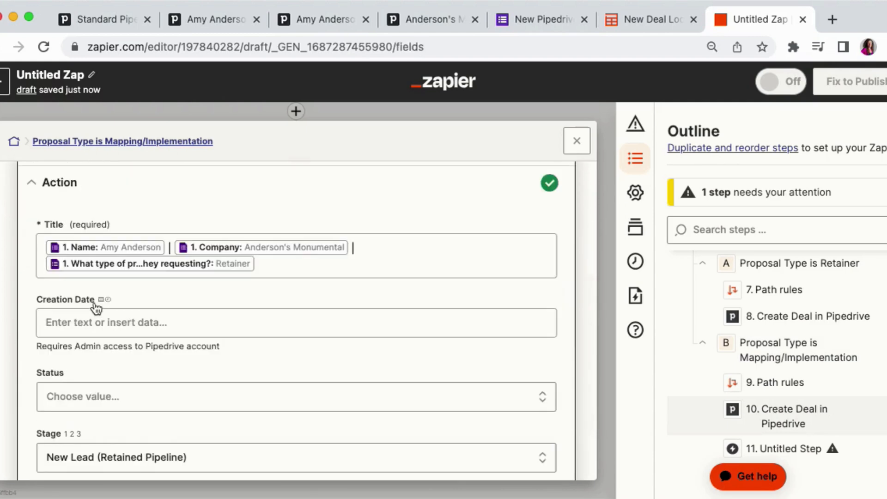
scroll(96, 306, "down", 4)
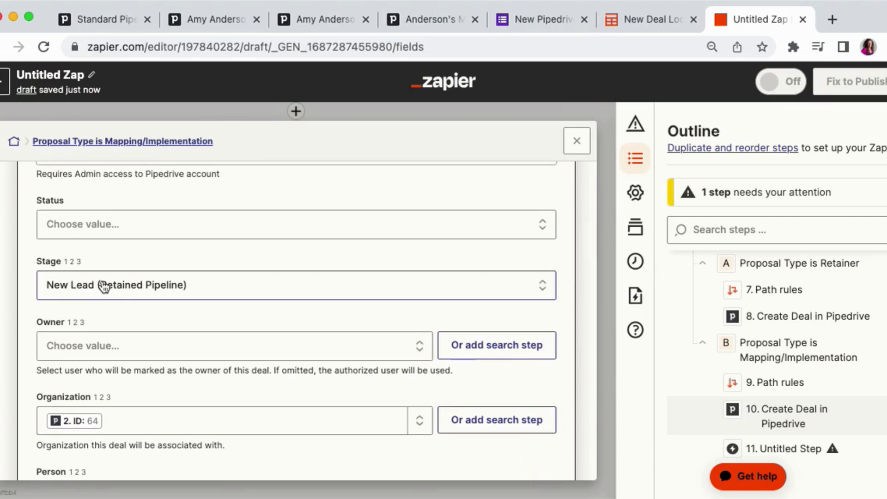
left_click(59, 290)
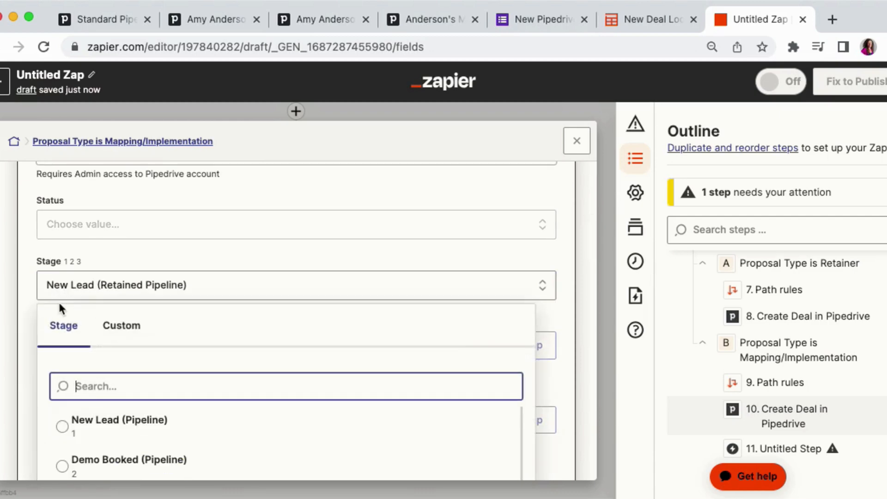
type("standard")
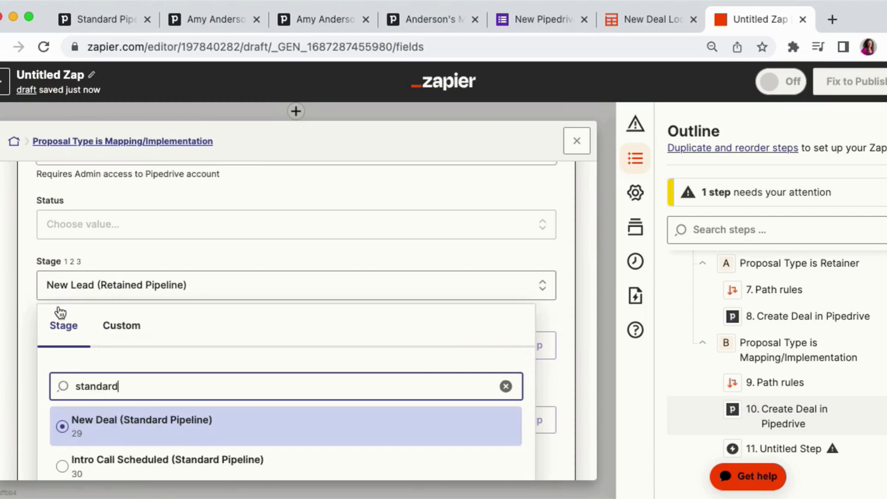
left_click(103, 437)
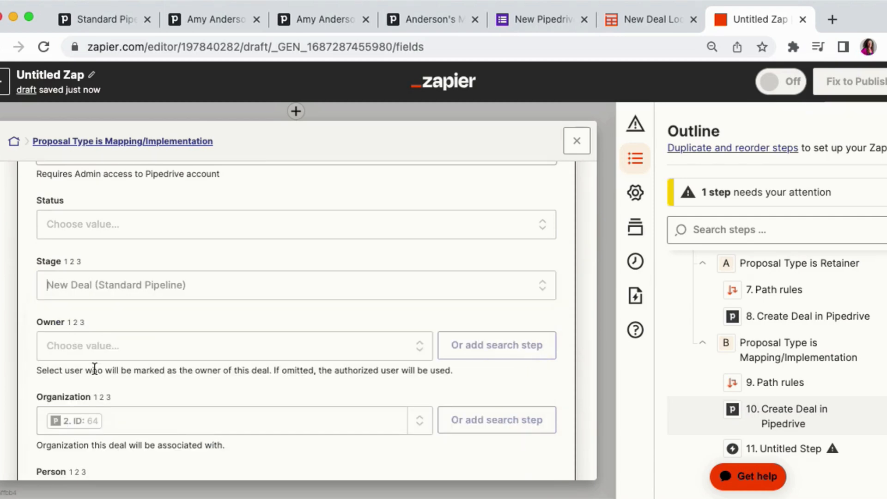
- Continue past the remaining deal fields and retest the Create Deal action to send a test deal
scroll(95, 361, "down", 6)
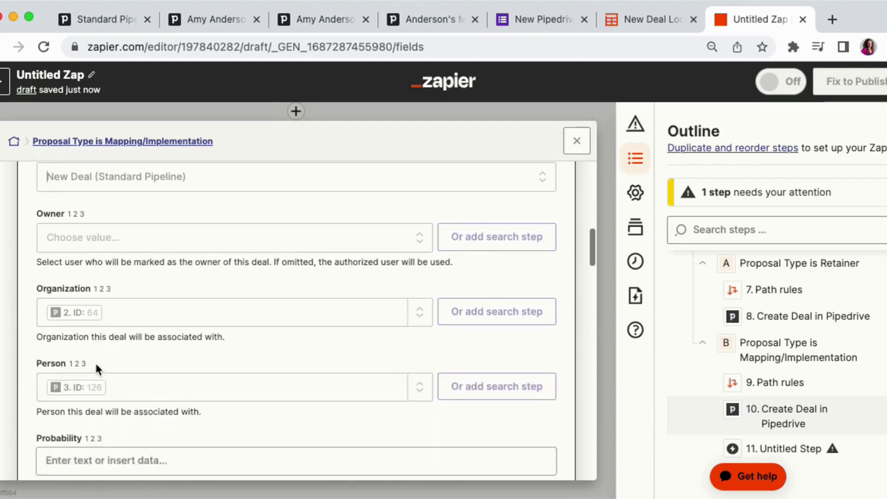
scroll(95, 365, "down", 1)
left_click(63, 399)
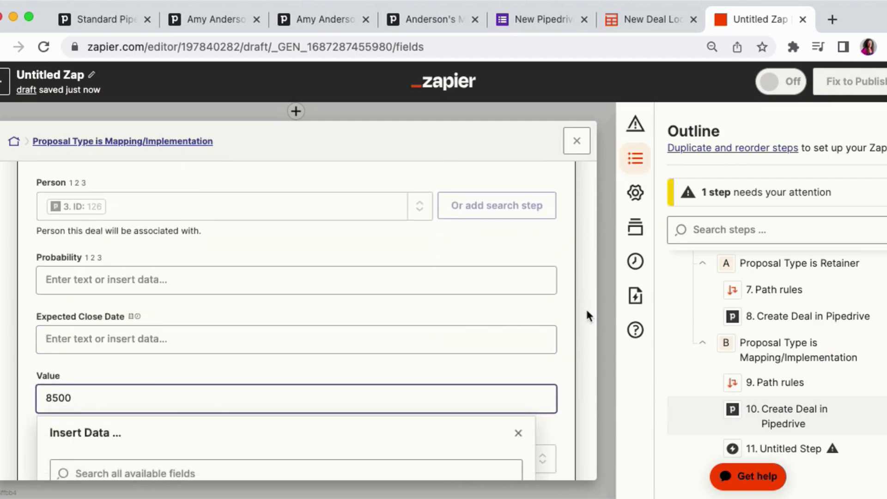
left_click(434, 321)
scroll(433, 318, "down", 7)
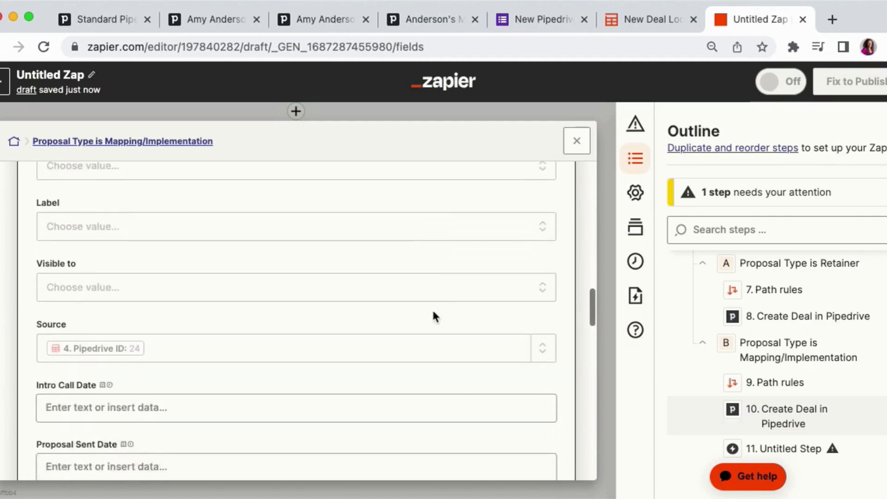
scroll(431, 314, "down", 2)
scroll(119, 266, "down", 8)
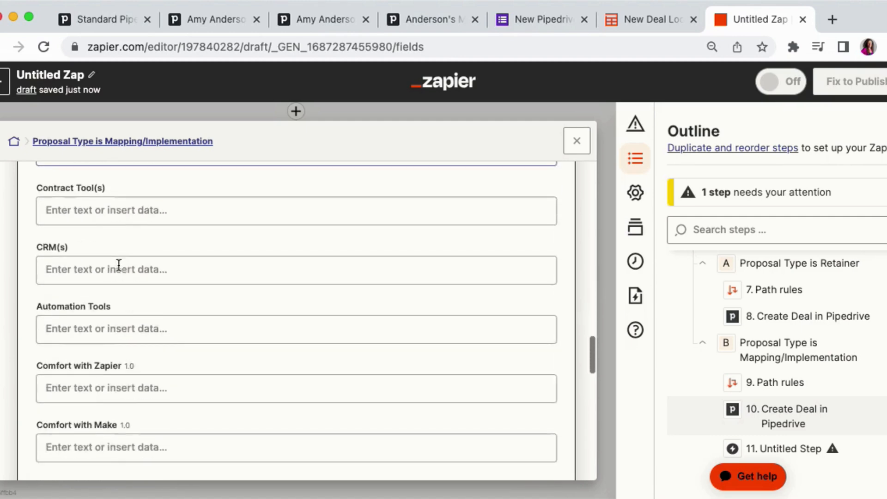
scroll(118, 268, "down", 18)
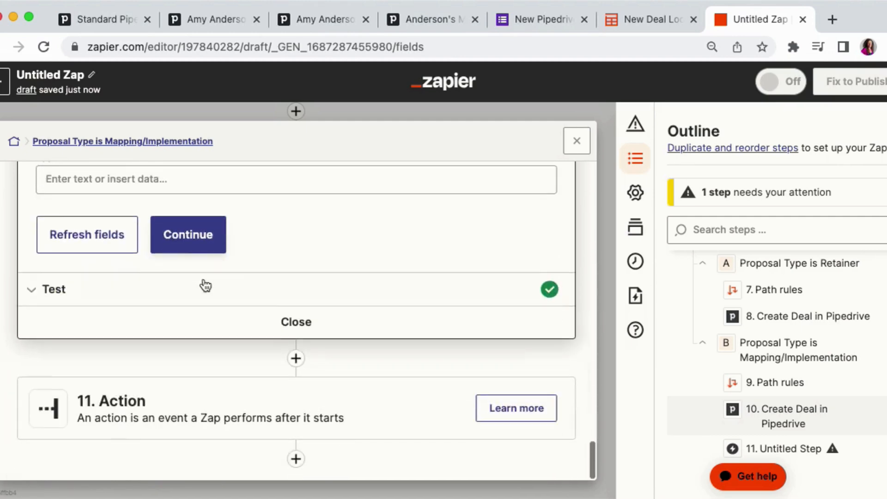
left_click(199, 232)
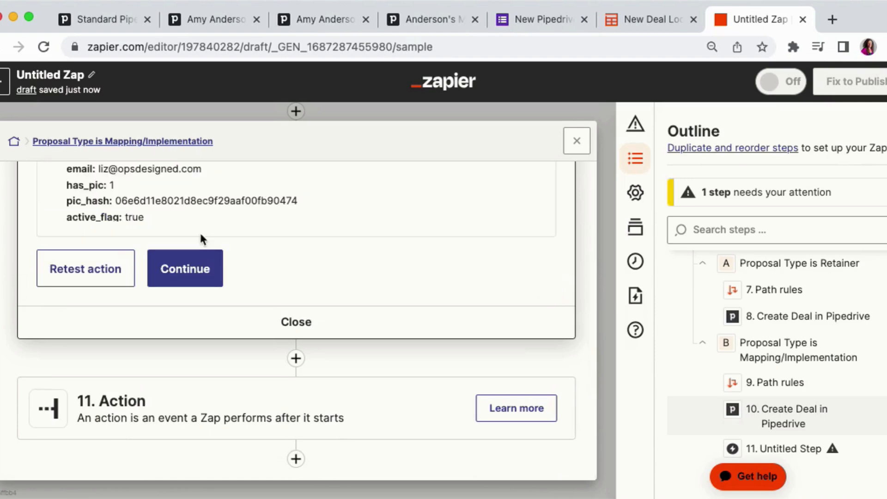
left_click(61, 281)
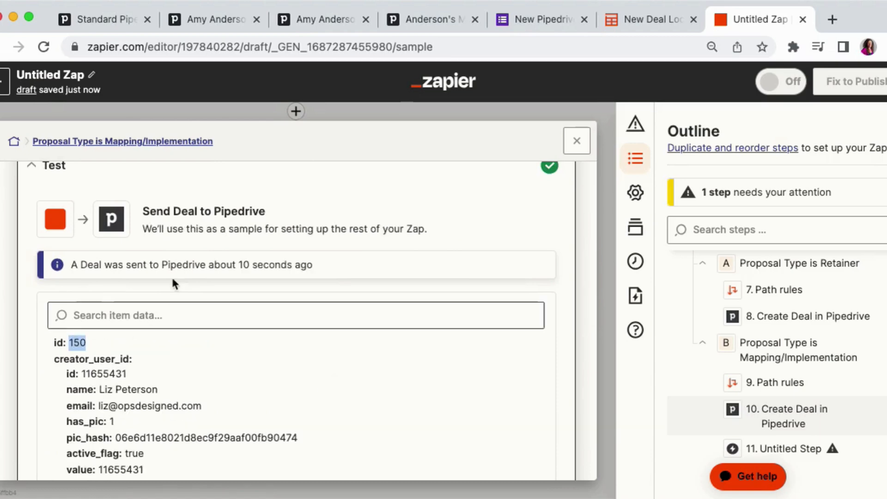
- Open the new test deal 150 in Pipedrive by editing the deal URL in another tab
left_click(338, 23)
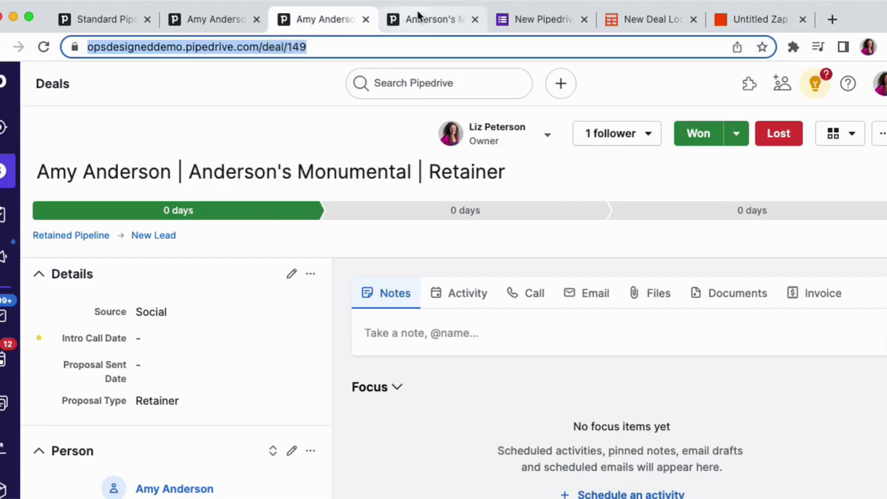
left_click(418, 14)
left_click(363, 47)
key("super+v")
key("Return")
left_click(351, 46)
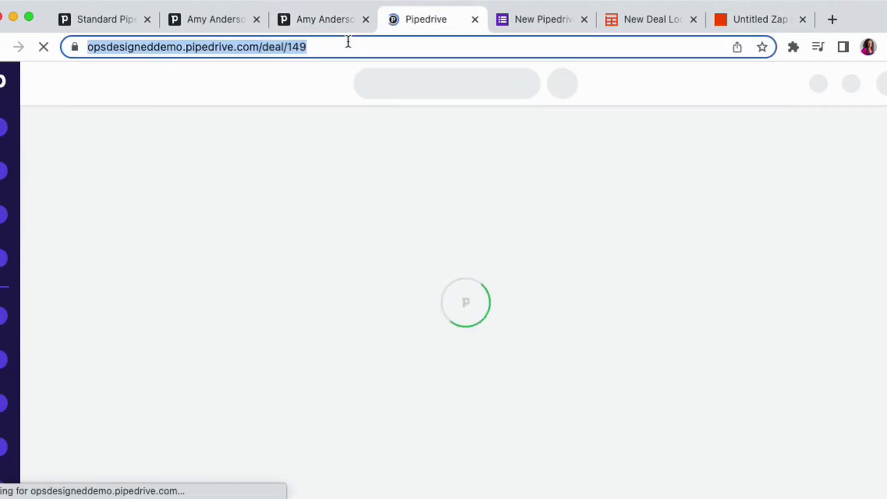
left_click(347, 46)
key("BackSpace")
key("BackSpace")
type("50")
key("Return")
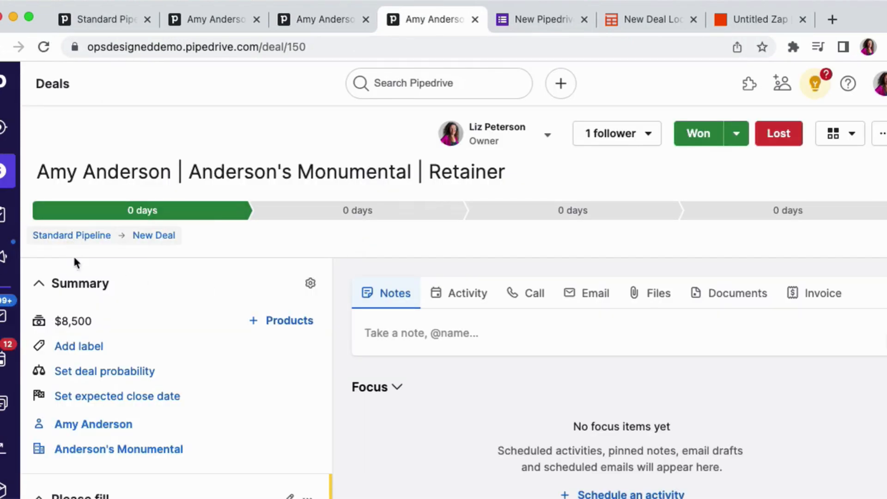
- Check the pipeline, Source and Proposal Type details of deal 150, then return to the Zap
scroll(64, 319, "down", 7)
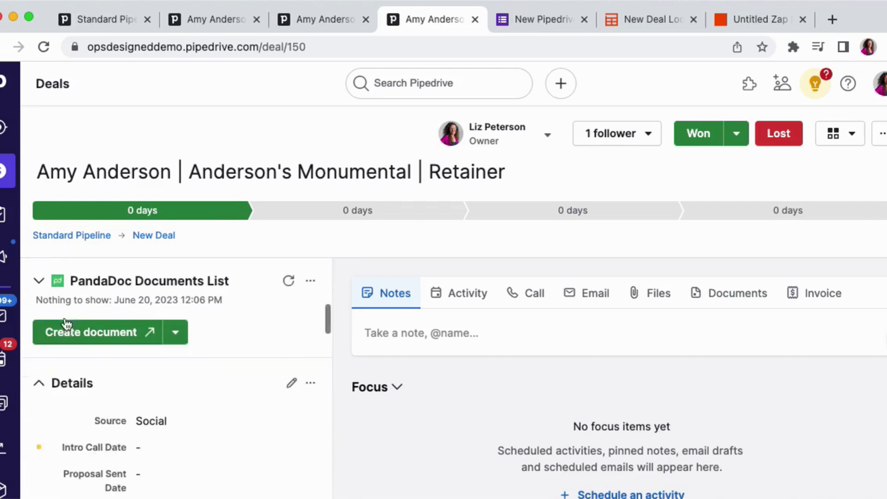
scroll(65, 323, "down", 2)
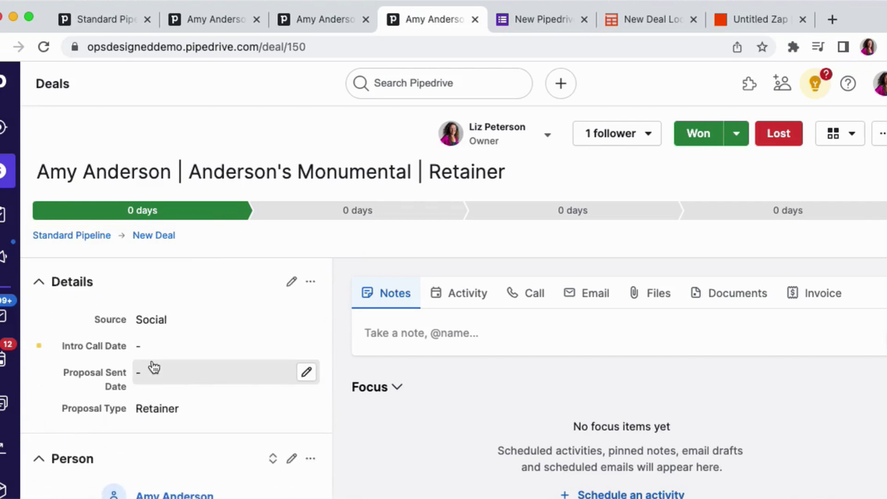
left_click(748, 21)
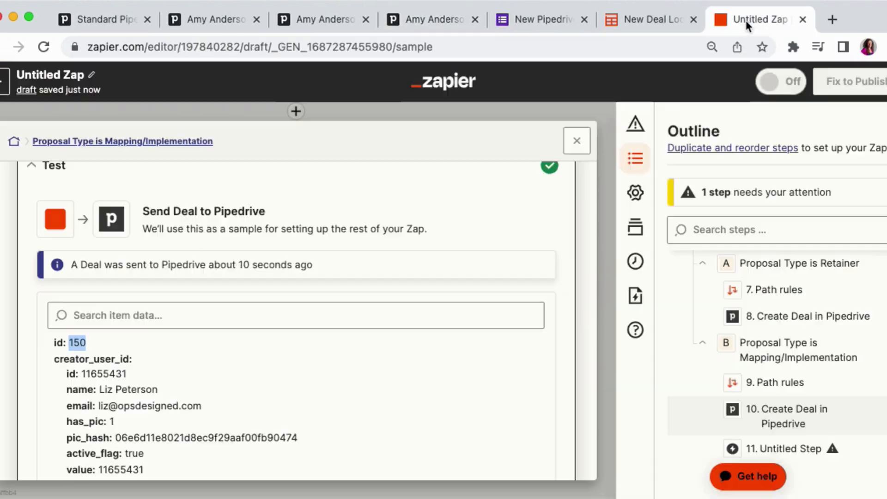
- Delete the empty untitled action step 11 from the Mapping/Implementation path
left_click(576, 141)
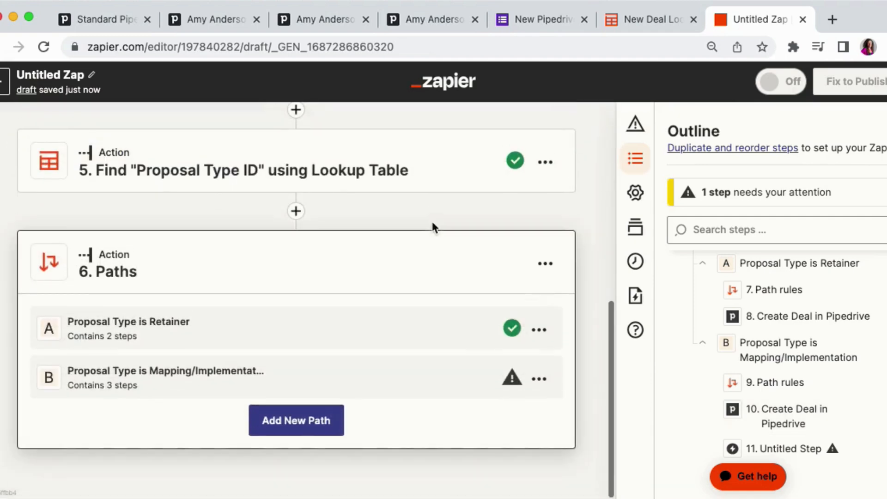
left_click(465, 371)
scroll(438, 356, "down", 5)
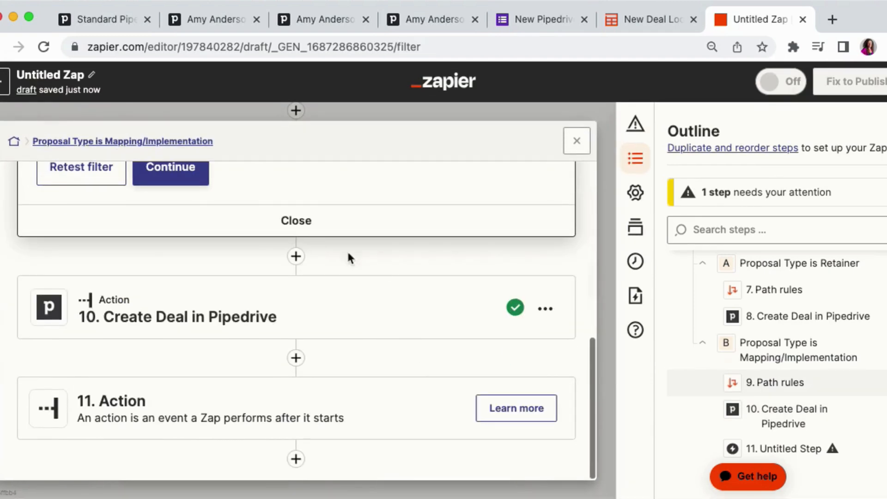
left_click(313, 231)
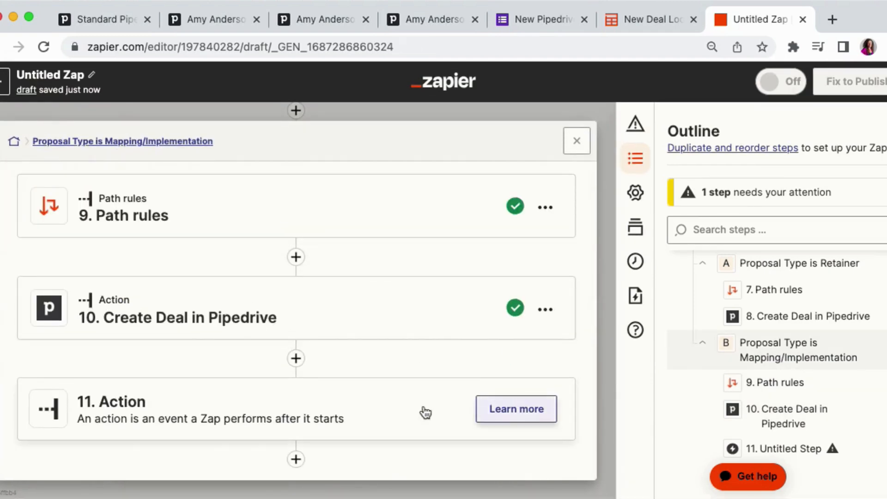
left_click(386, 407)
left_click(546, 397)
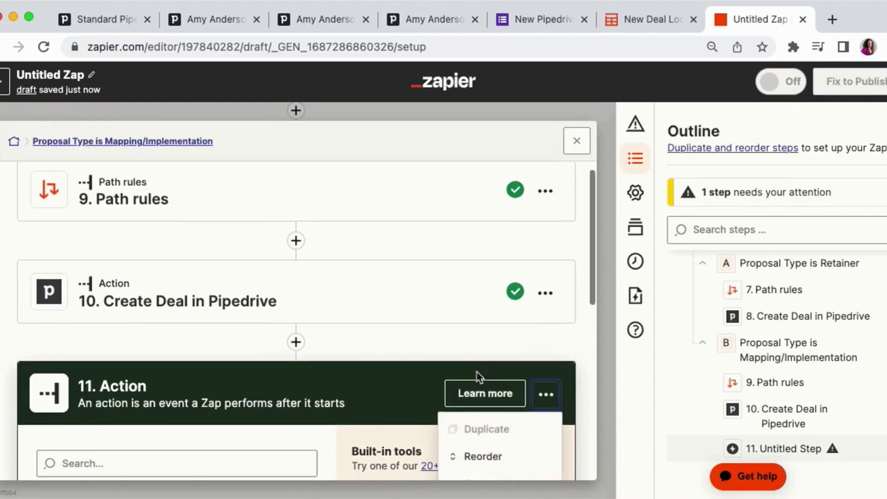
scroll(478, 377, "down", 4)
left_click(497, 365)
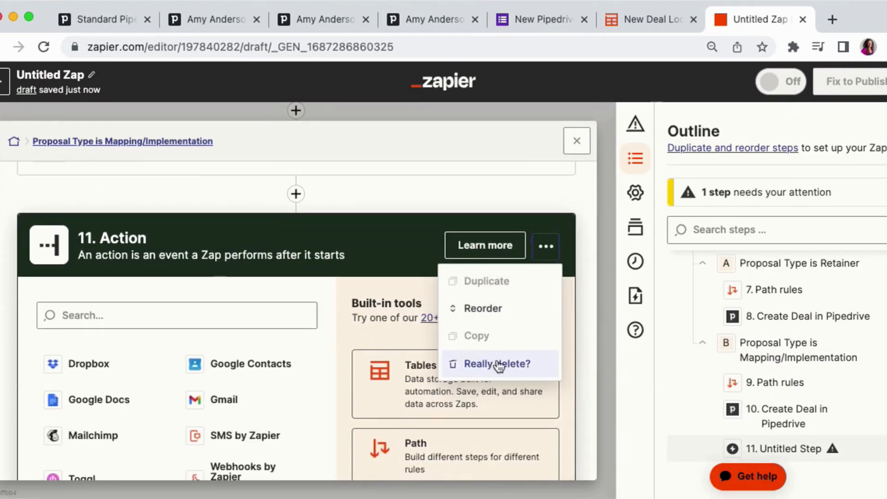
left_click(497, 365)
left_click(297, 320)
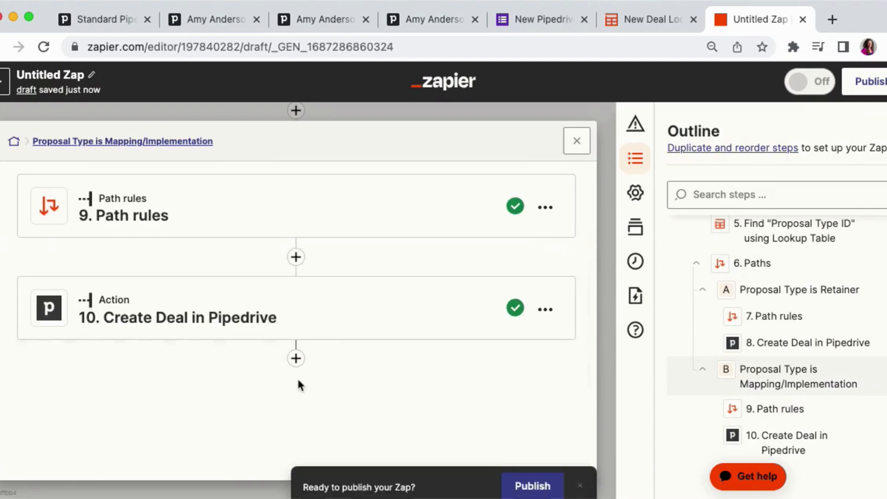
- Rename the Zap to Google Form to New Pipedrive Deal and publish it
left_click(535, 481)
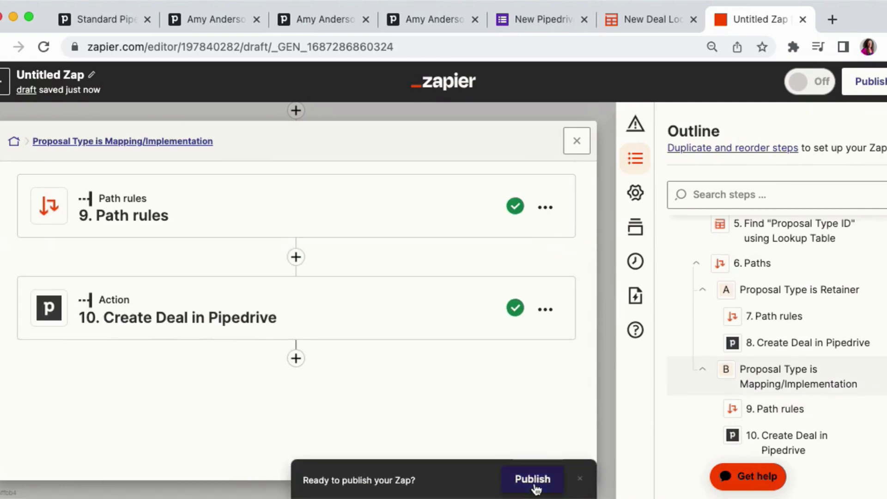
left_click(50, 76)
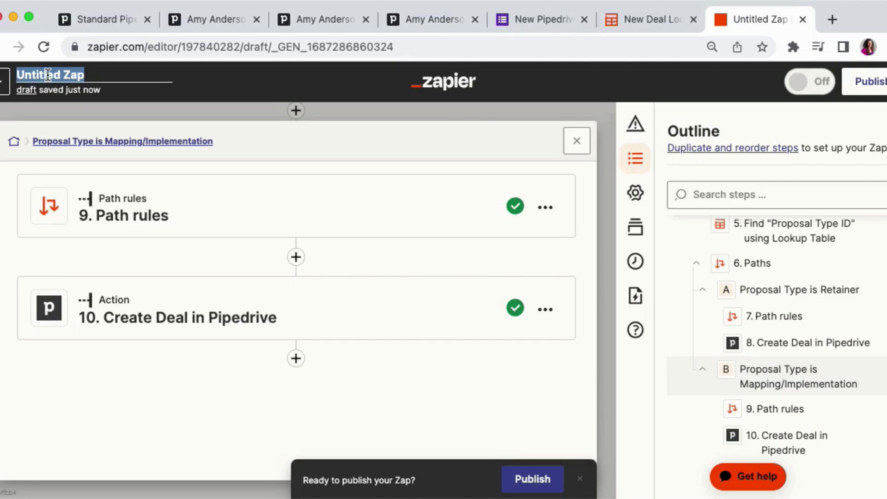
type("Google Form to New Pipedrive Deal")
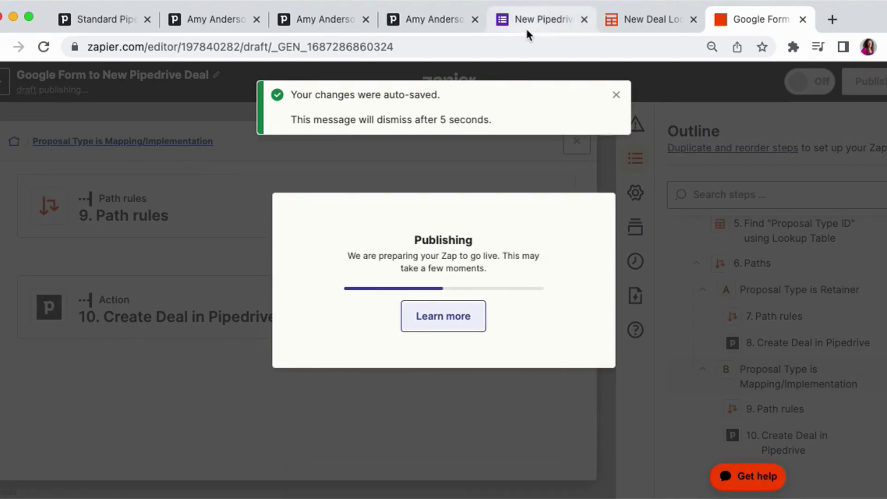
- Submit a form response for Jacobson's Construction with source Website and proposal type Retainer
left_click(527, 31)
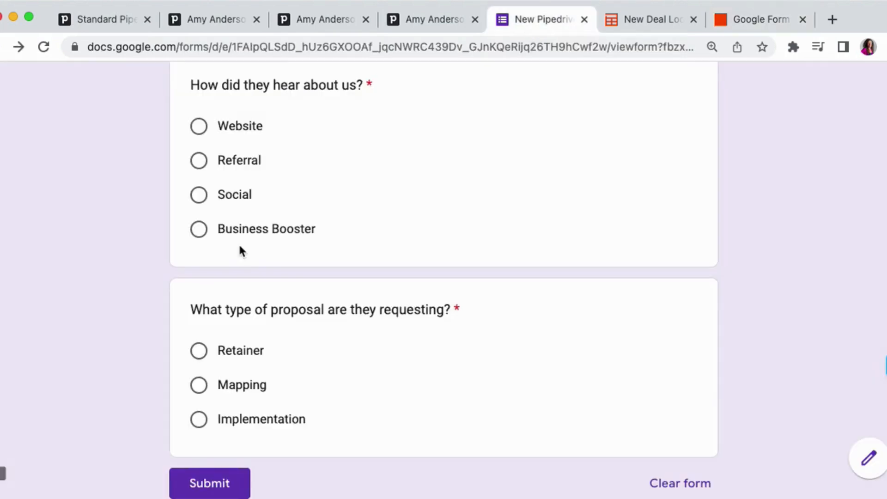
scroll(239, 247, "up", 10)
left_click(245, 196)
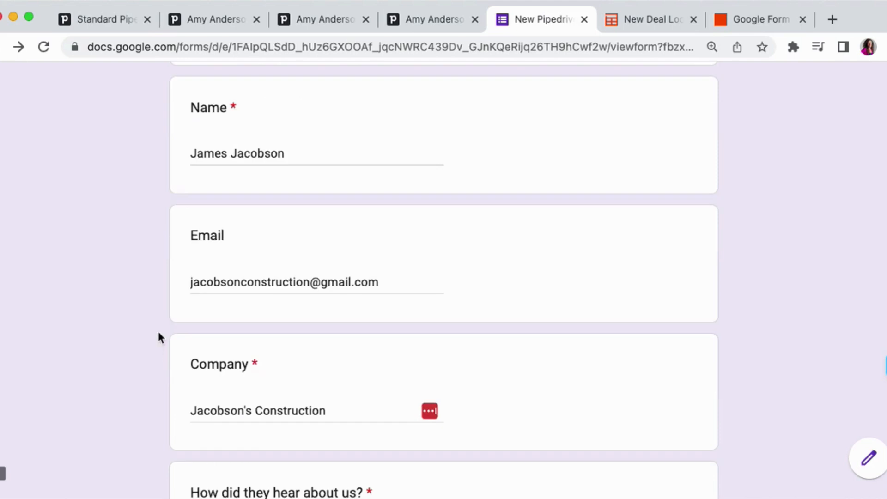
scroll(157, 309, "down", 2)
scroll(157, 272, "down", 8)
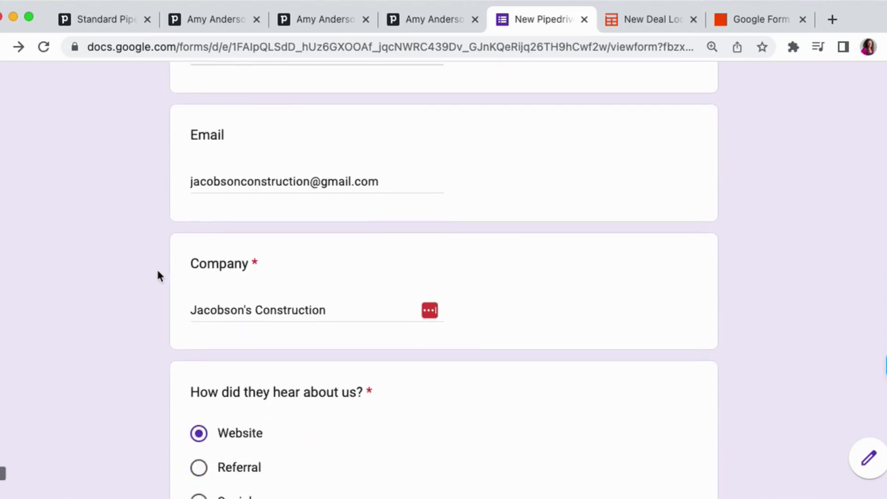
scroll(157, 276, "down", 3)
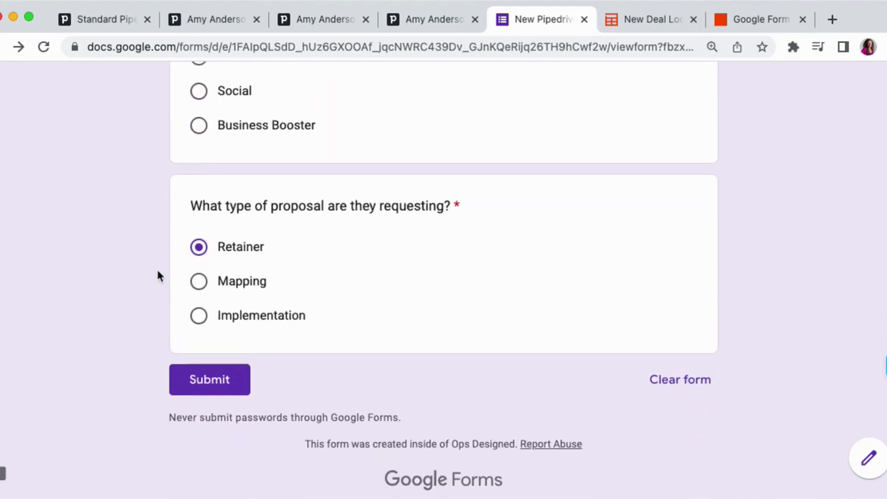
left_click(211, 362)
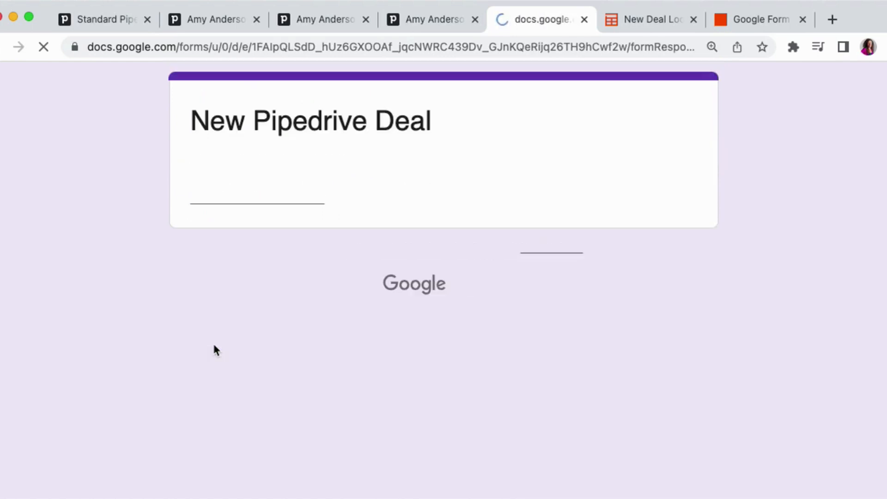
- Submit another response for Richmond Consulting with source Social and proposal type Implementation
left_click(212, 199)
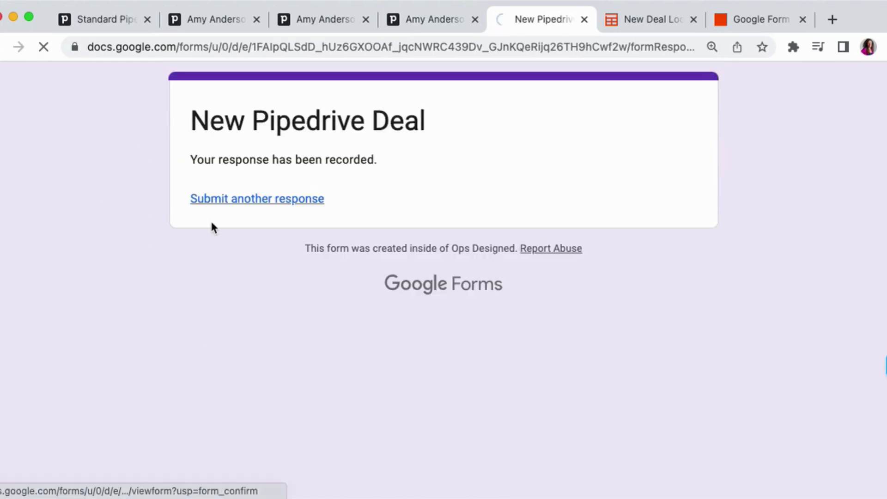
scroll(159, 277, "down", 8)
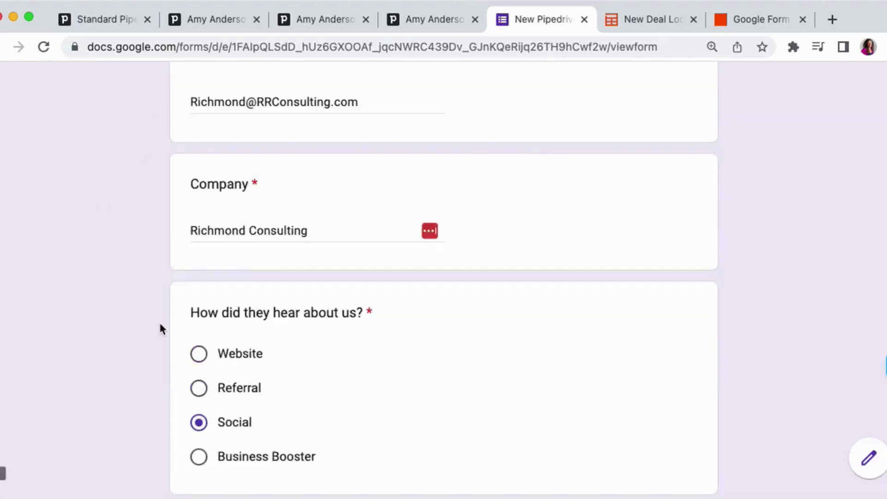
scroll(160, 325, "up", 5)
scroll(160, 324, "down", 3)
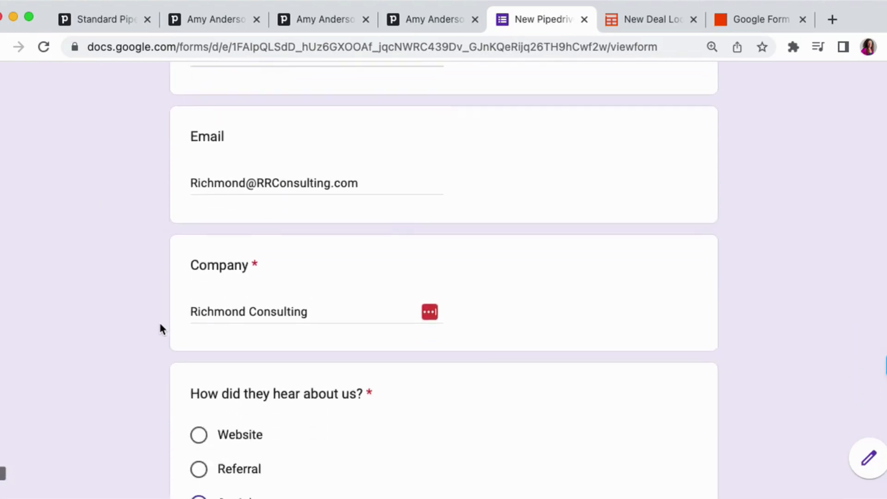
scroll(159, 320, "down", 7)
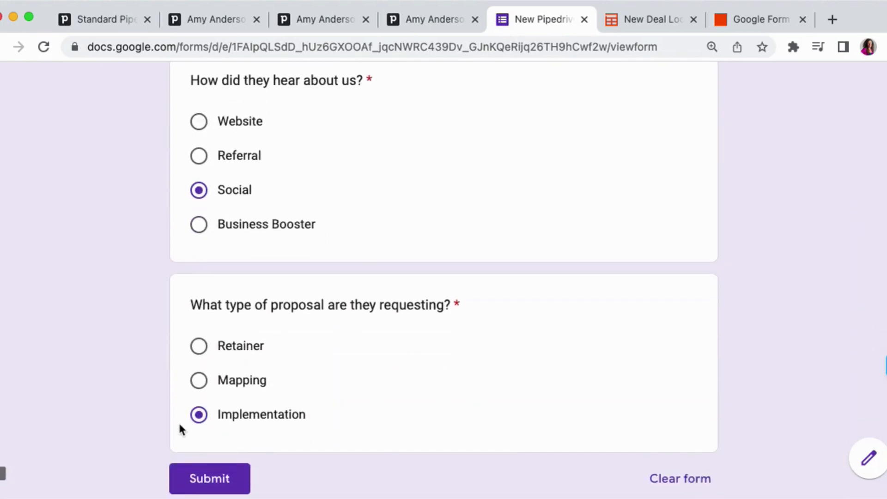
scroll(180, 425, "down", 2)
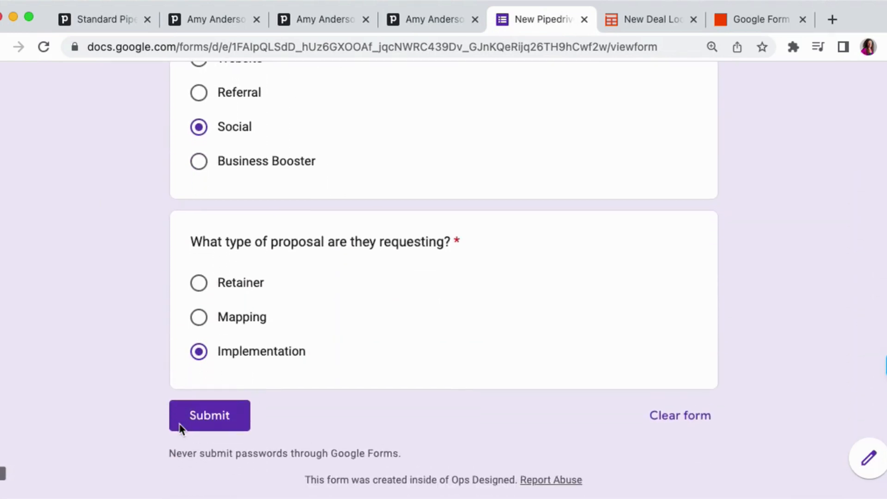
left_click(216, 418)
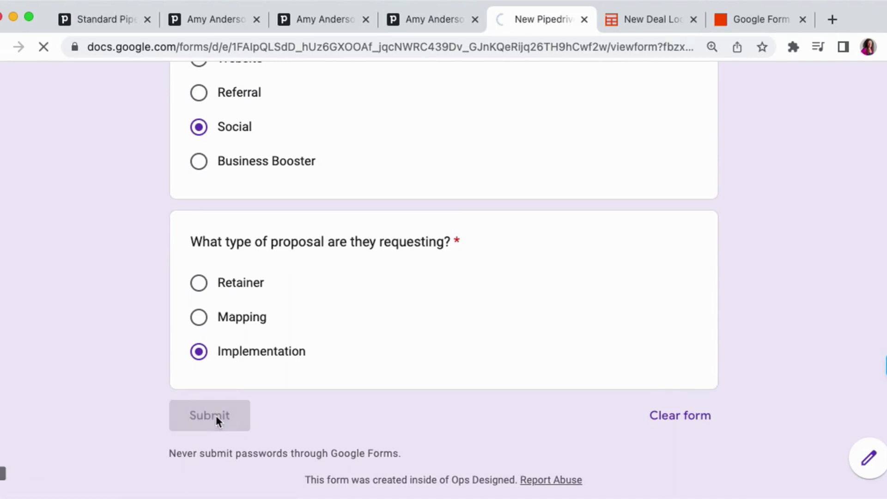
- Open the Retained Pipeline in Pipedrive and inspect the new Jacobson's Construction deal's details
left_click(208, 20)
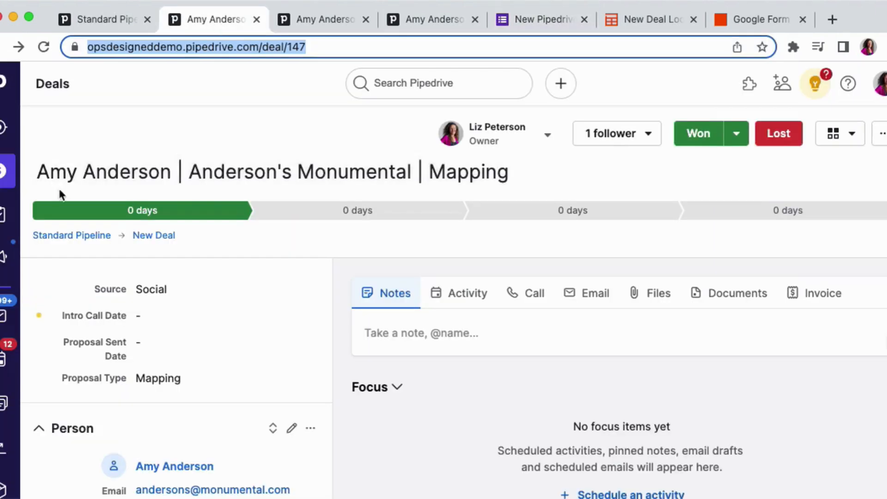
left_click(6, 172)
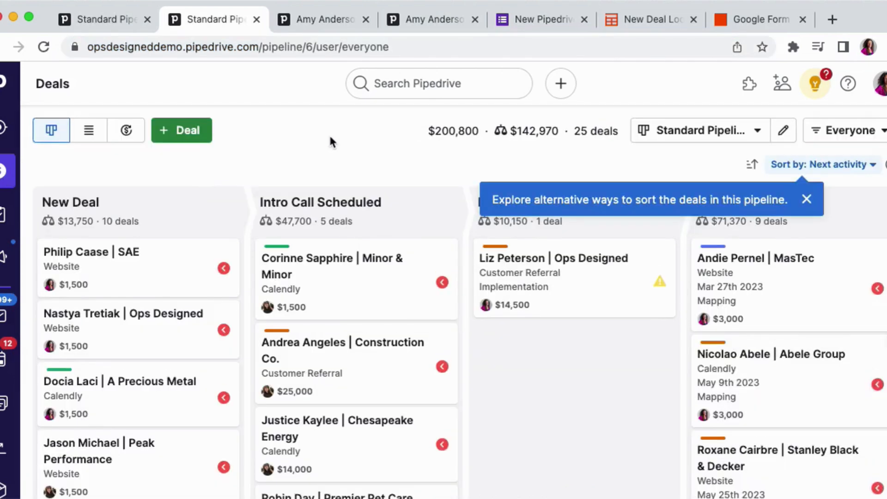
left_click(806, 200)
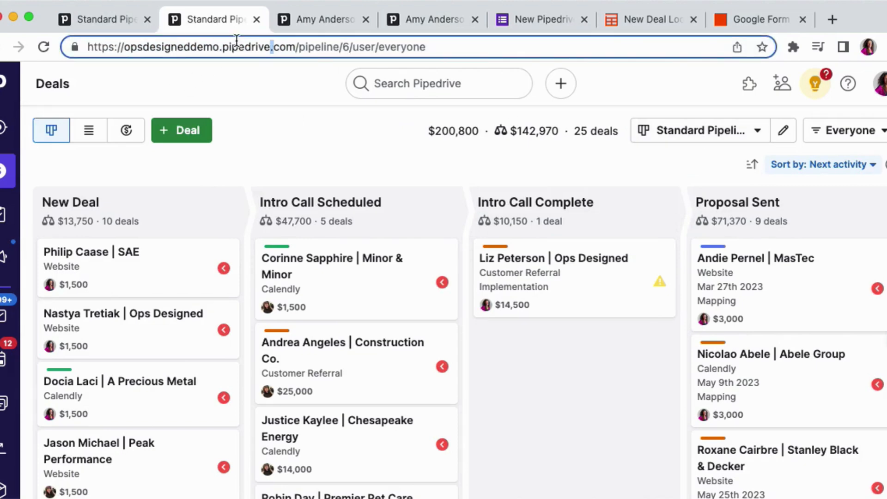
left_click(309, 46)
key("super+c")
left_click(317, 21)
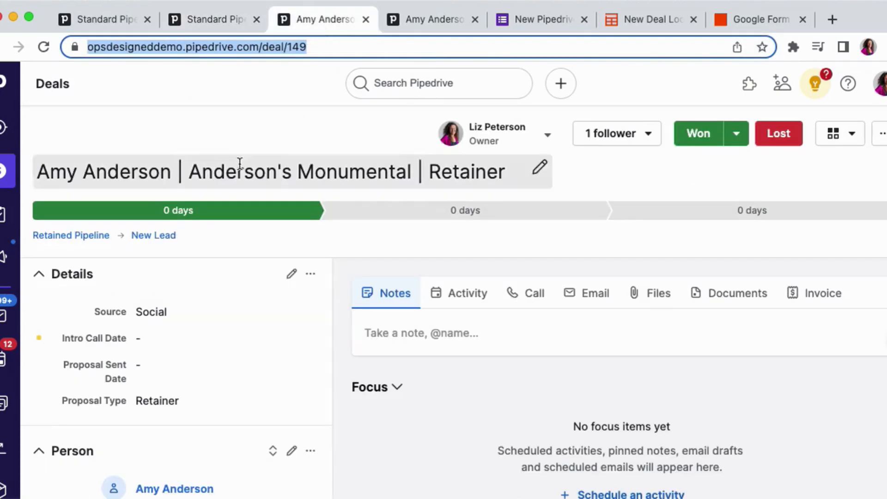
key("super+l")
key("super+v")
key("Return")
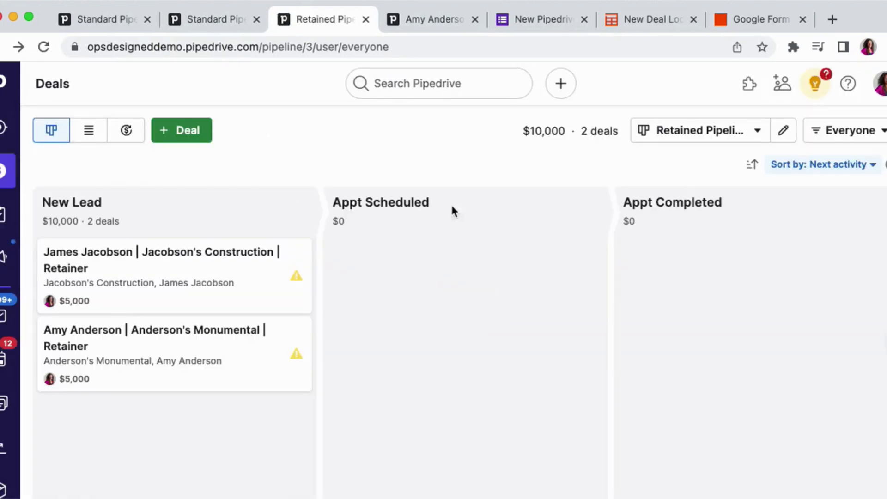
left_click(133, 276)
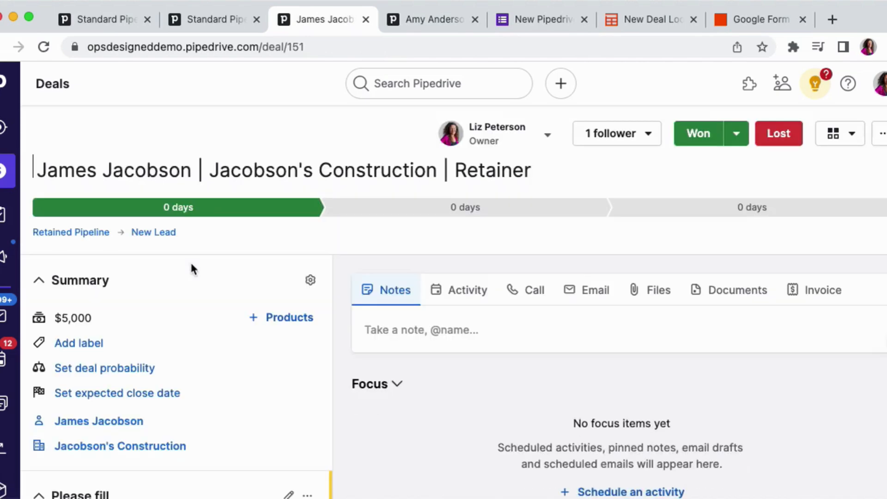
scroll(67, 314, "down", 10)
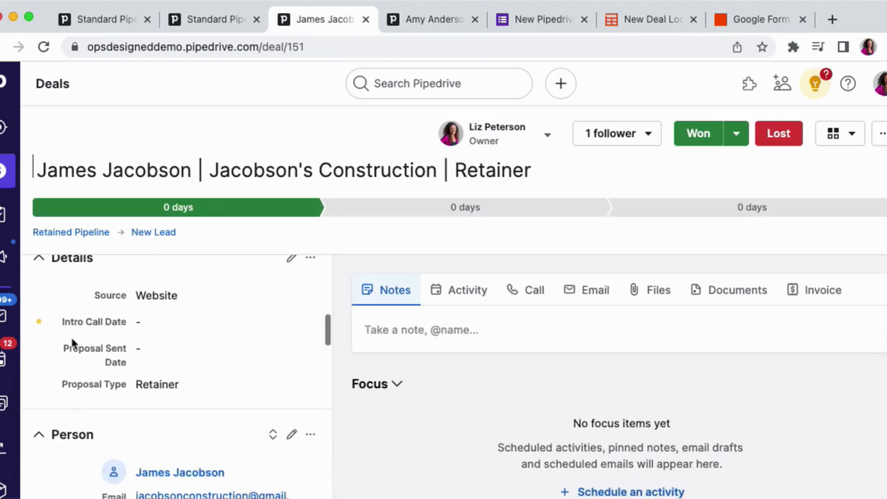
- Inspect the new Richmond Consulting deal in the Standard Pipeline, checking its Source and Proposal Type
left_click(208, 20)
scroll(85, 341, "down", 10)
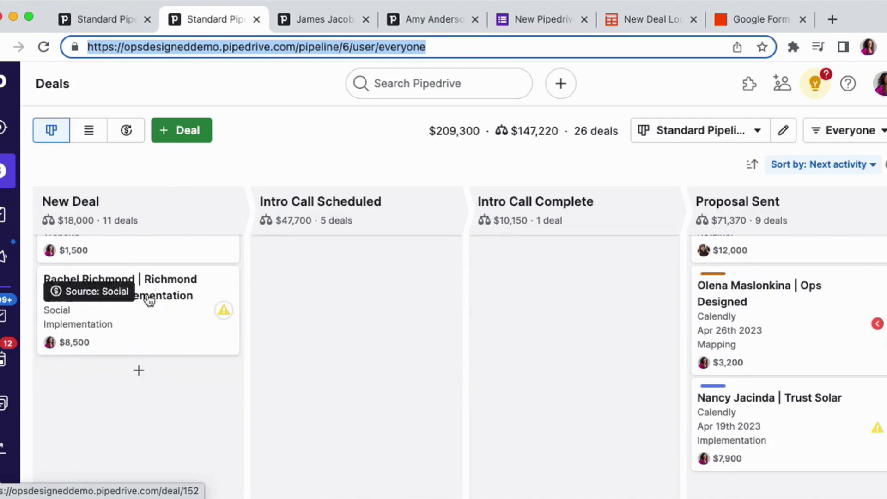
left_click(142, 331)
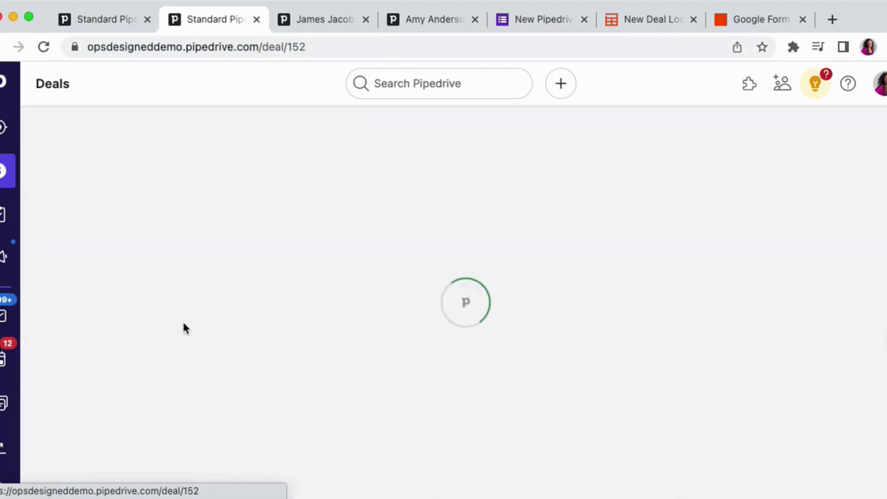
scroll(184, 323, "down", 1)
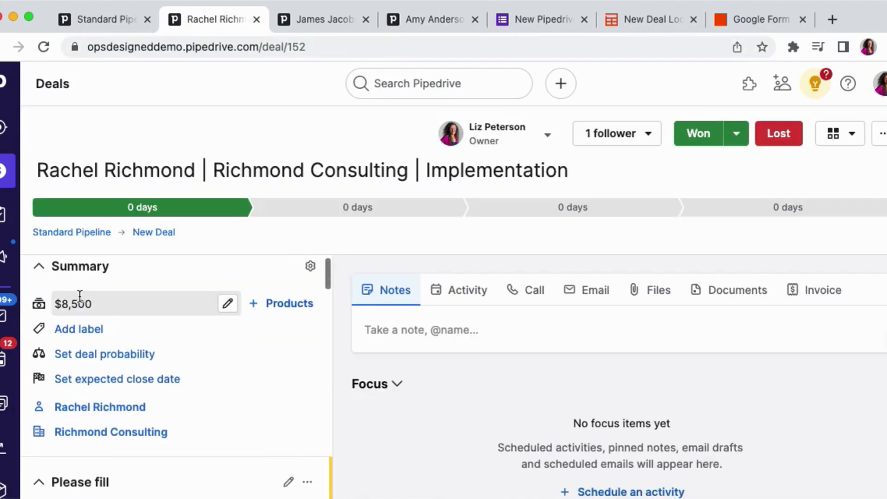
scroll(79, 295, "down", 10)
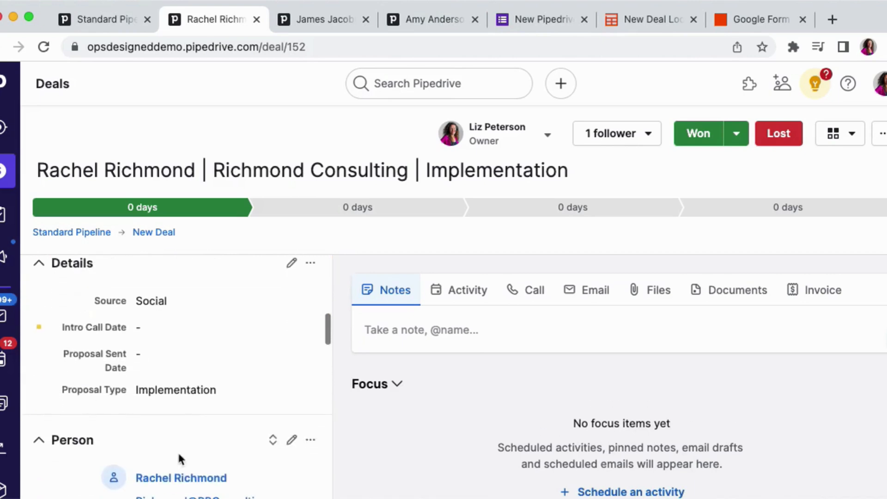
scroll(100, 384, "down", 3)
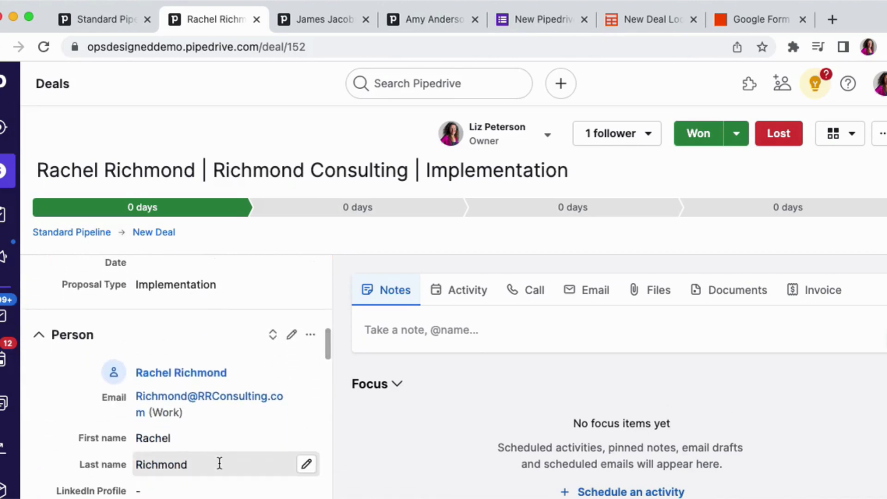
- Open the run history of the Google Form to New Pipedrive Deal Zap from the Zaps list
left_click(753, 9)
left_click(8, 91)
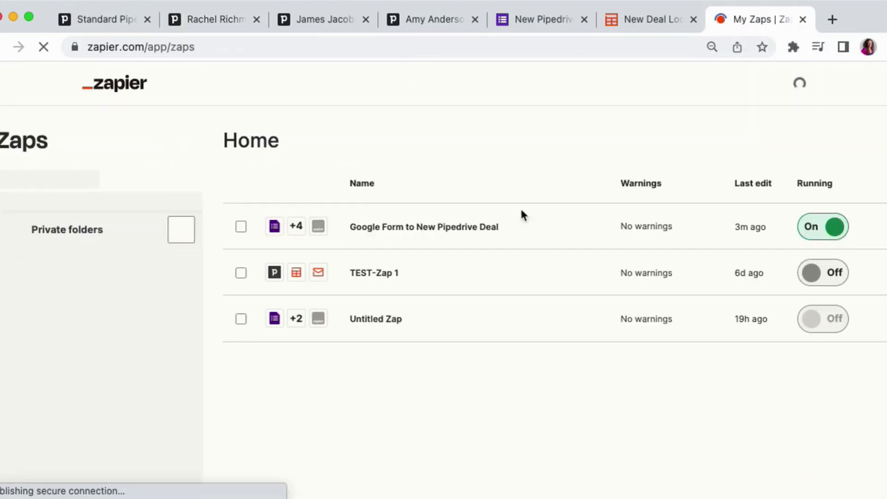
left_click(874, 254)
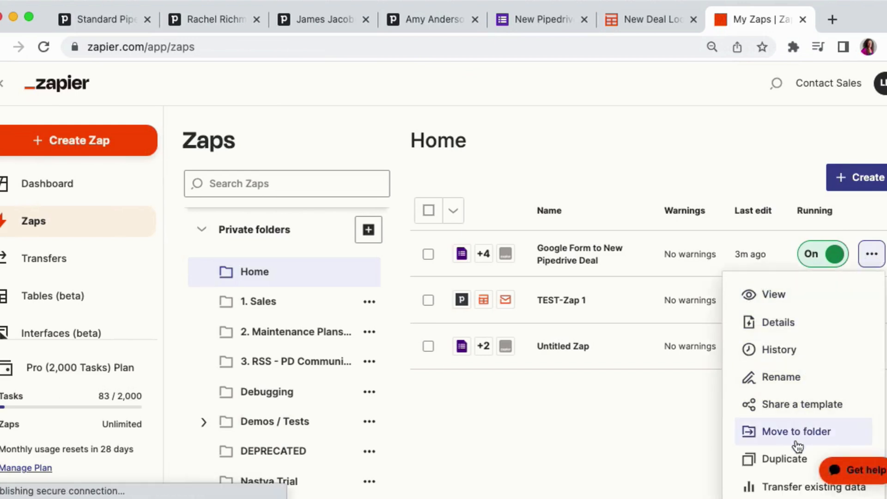
left_click(793, 351)
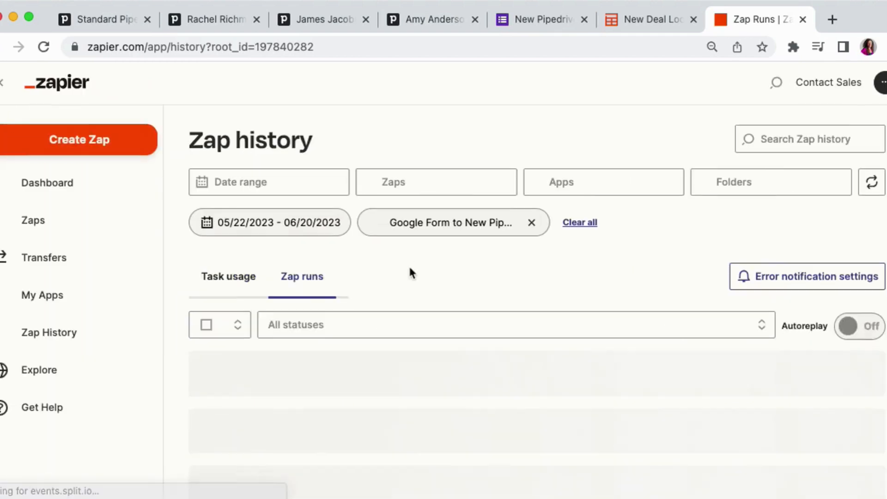
- Open both successful Google Form to New Pipedrive Deal runs in separate tabs and view the earlier run
scroll(410, 273, "down", 3)
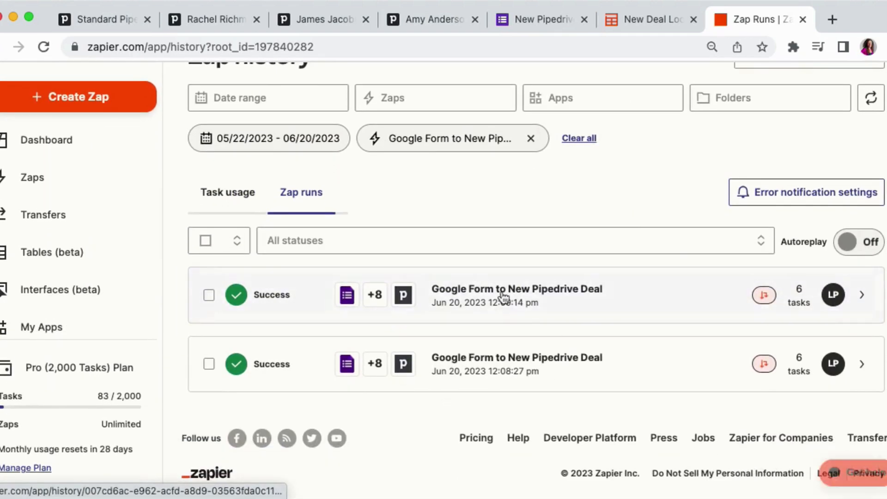
left_click(489, 372, "super")
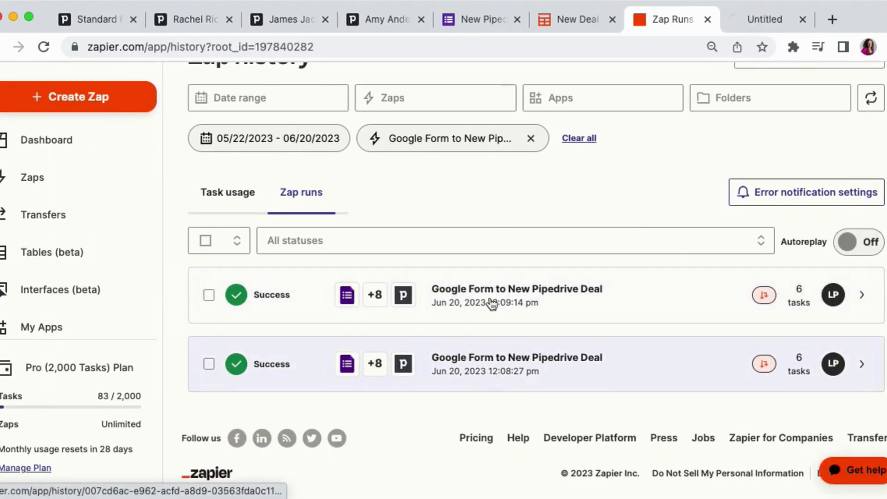
left_click(491, 301, "super")
left_click(687, 20)
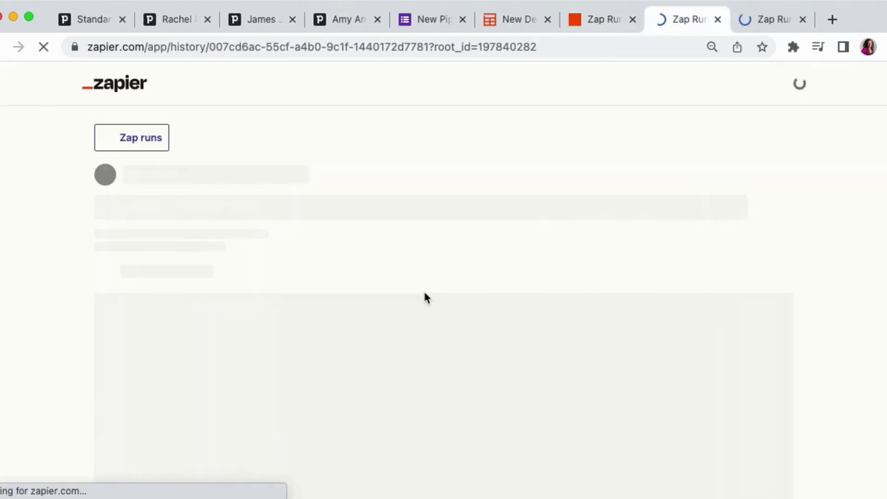
- Search the Found or created Organization step's output data for "found" to check whether the organization already existed
scroll(424, 294, "down", 8)
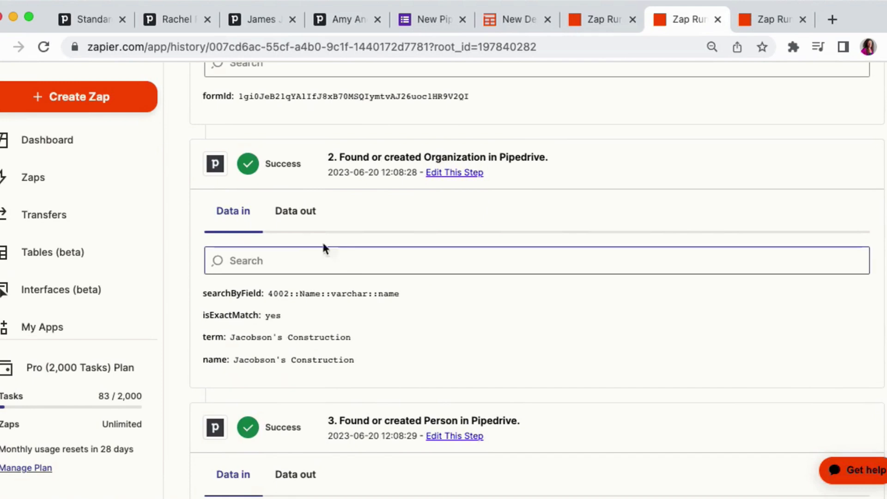
left_click(303, 221)
left_click(277, 258)
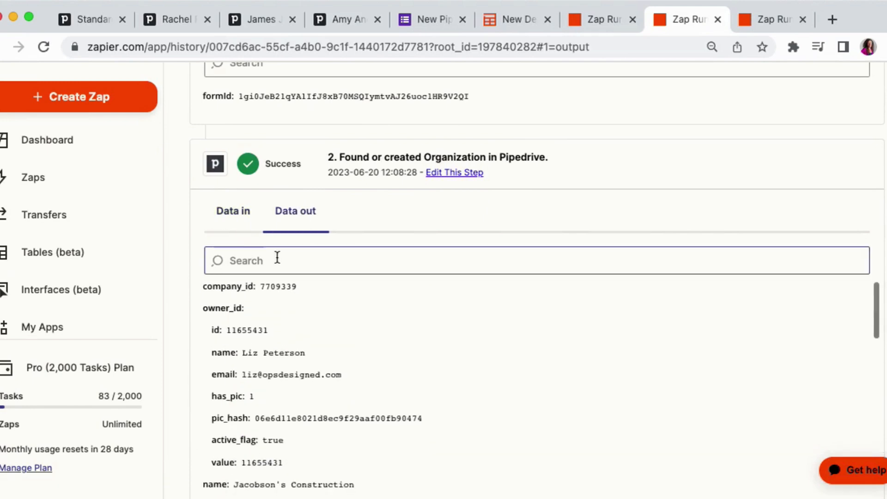
type("found")
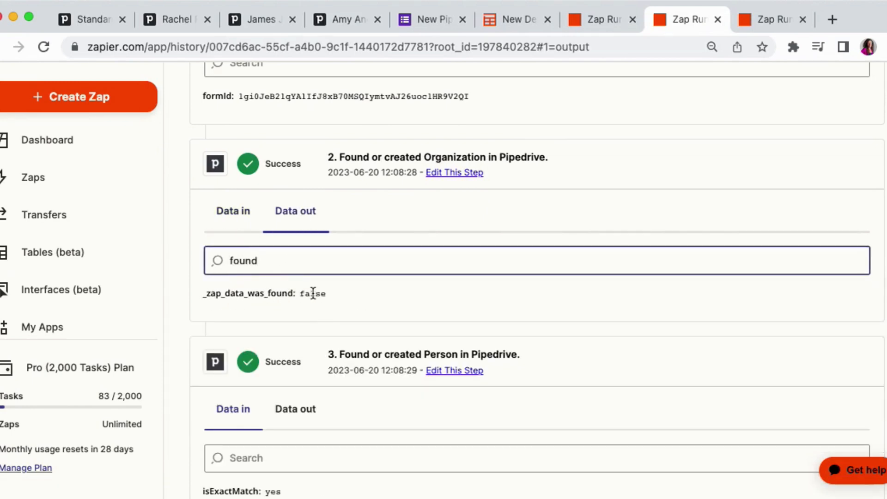
double_click(302, 294)
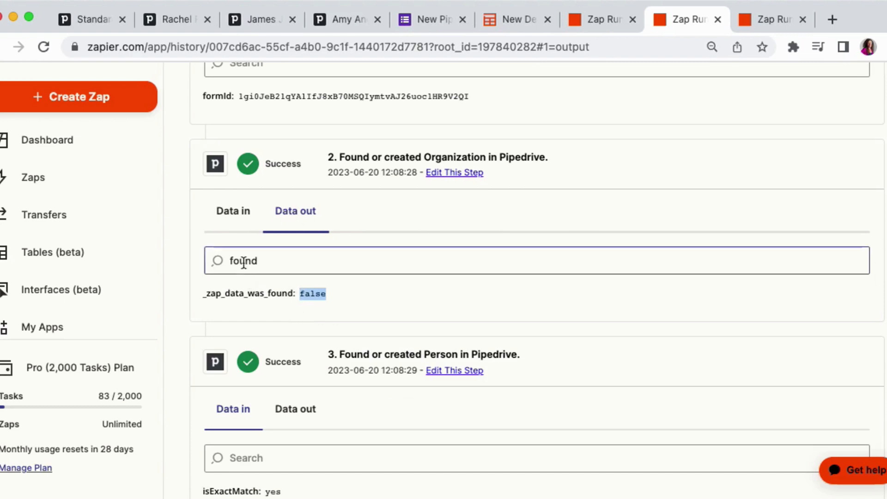
scroll(337, 213, "down", 2)
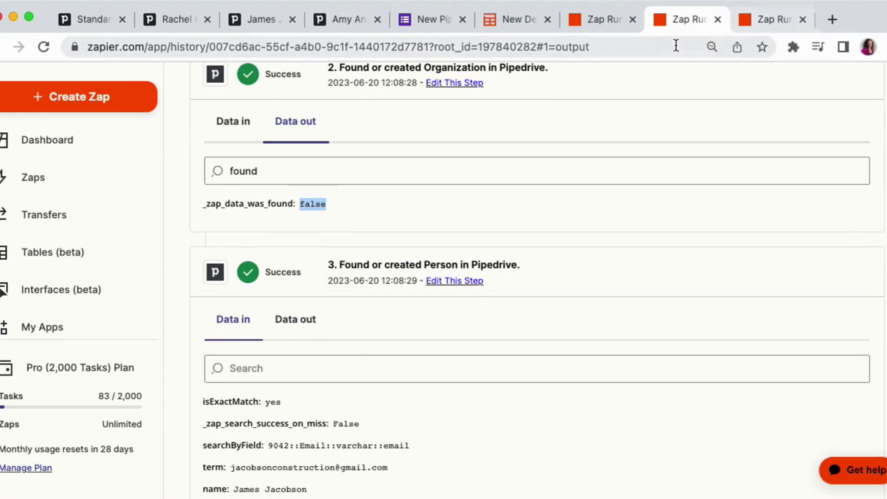
scroll(360, 213, "up", 3)
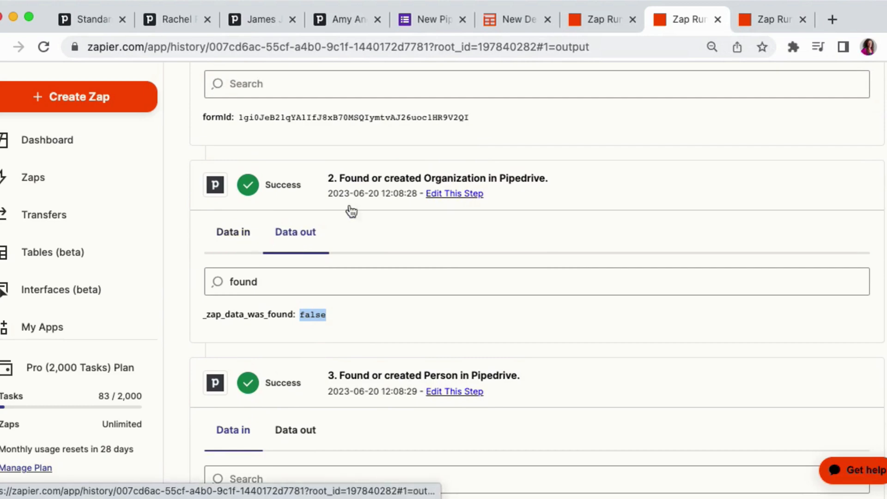
scroll(396, 179, "up", 6)
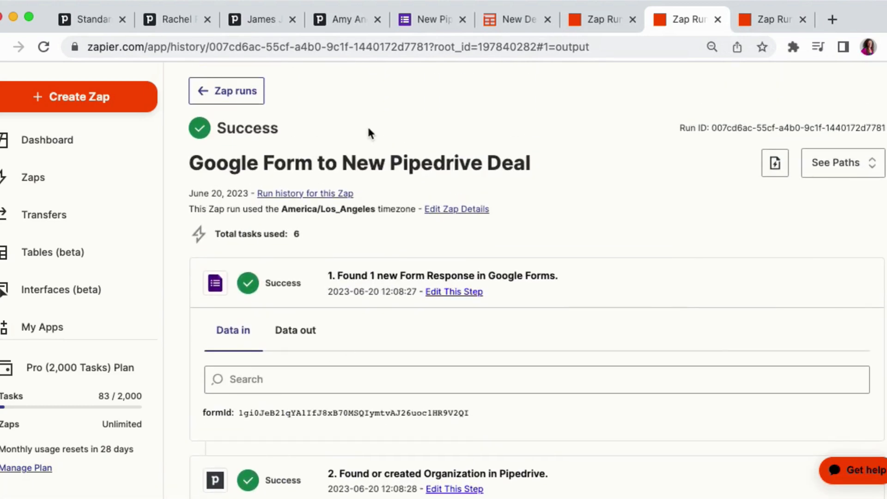